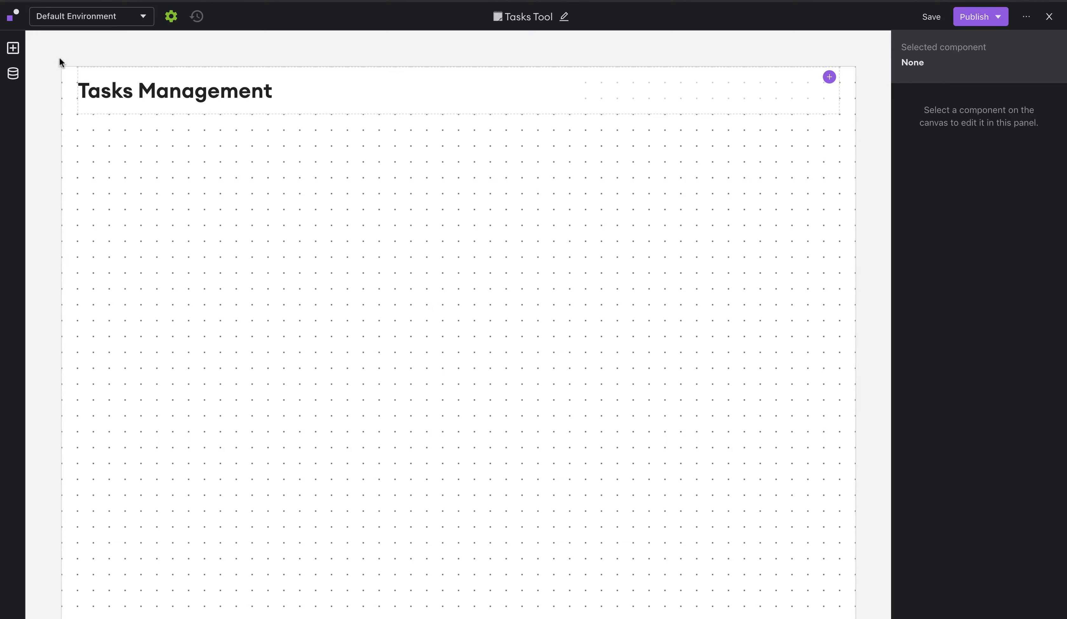
Add a Form component to the canvas directly below the Tasks Management title, aligned with the title's left edge
click(13, 50)
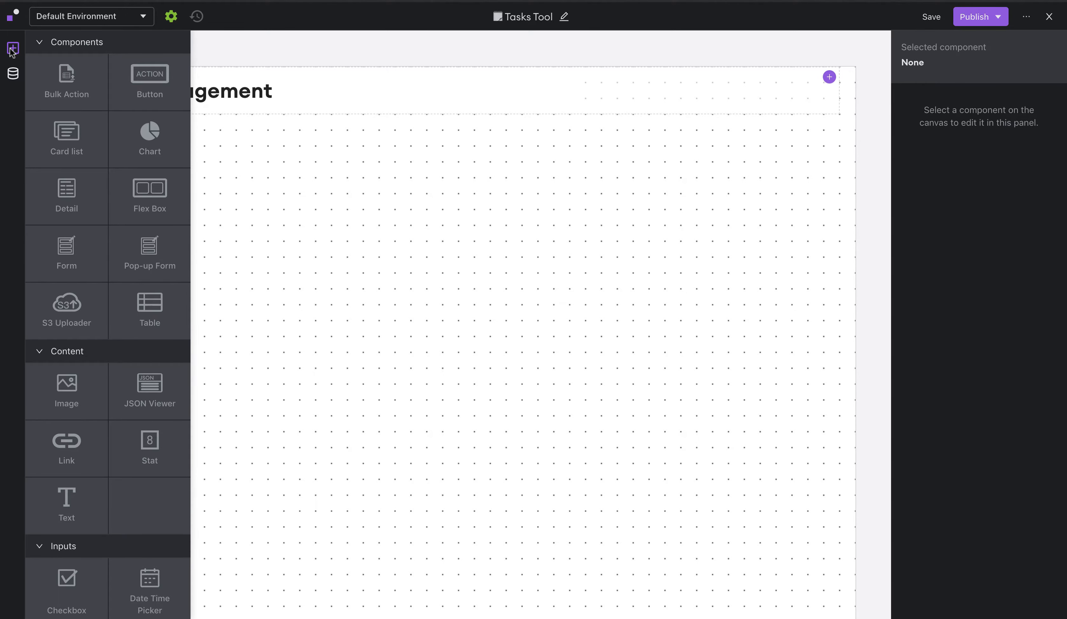
click(67, 258)
drag(409, 291, 156, 202)
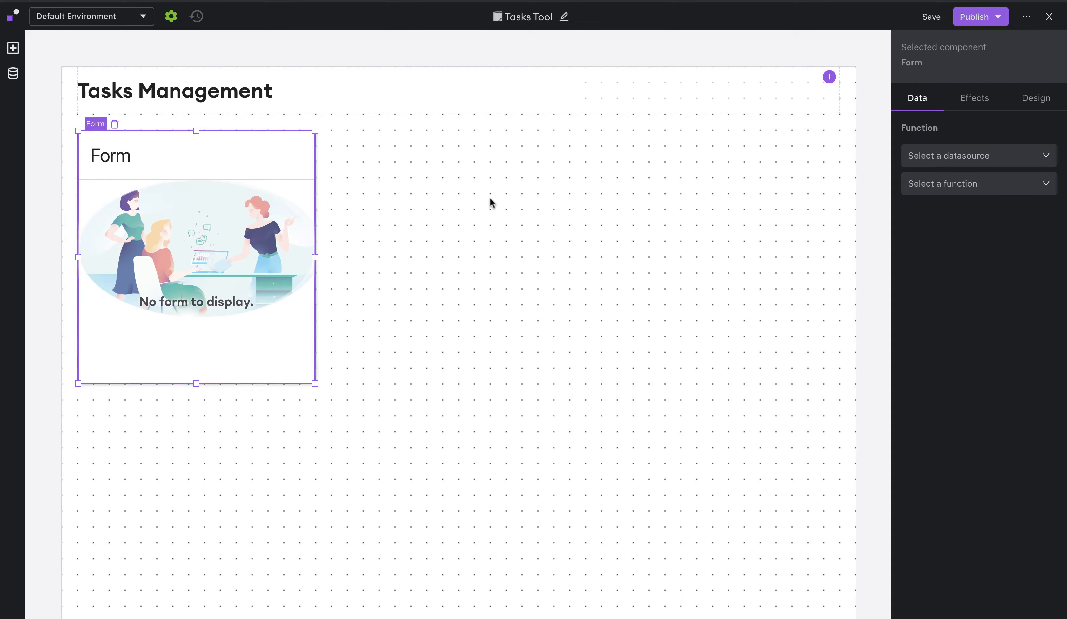
Connect the form to the Task List datasource with the Insert Tasks record function
click(956, 160)
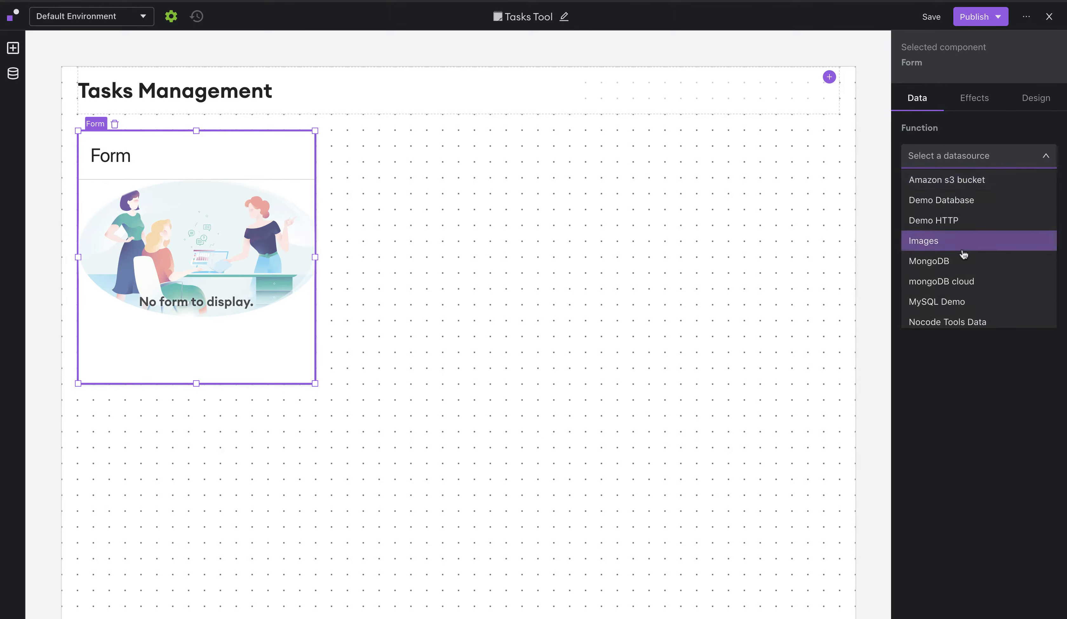
scroll(963, 255, down, 3)
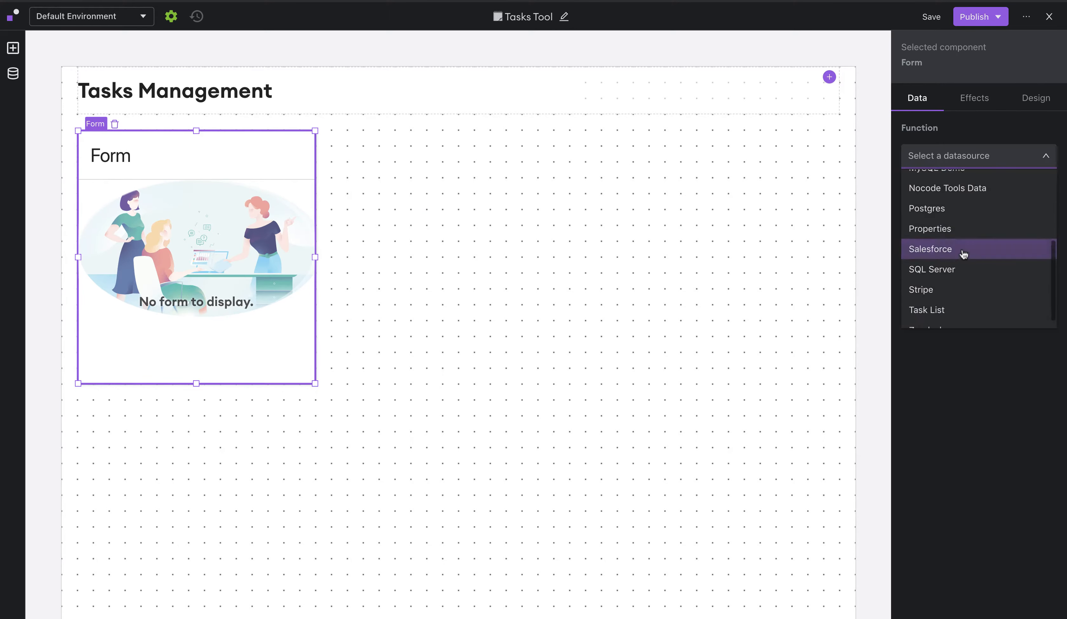
click(957, 303)
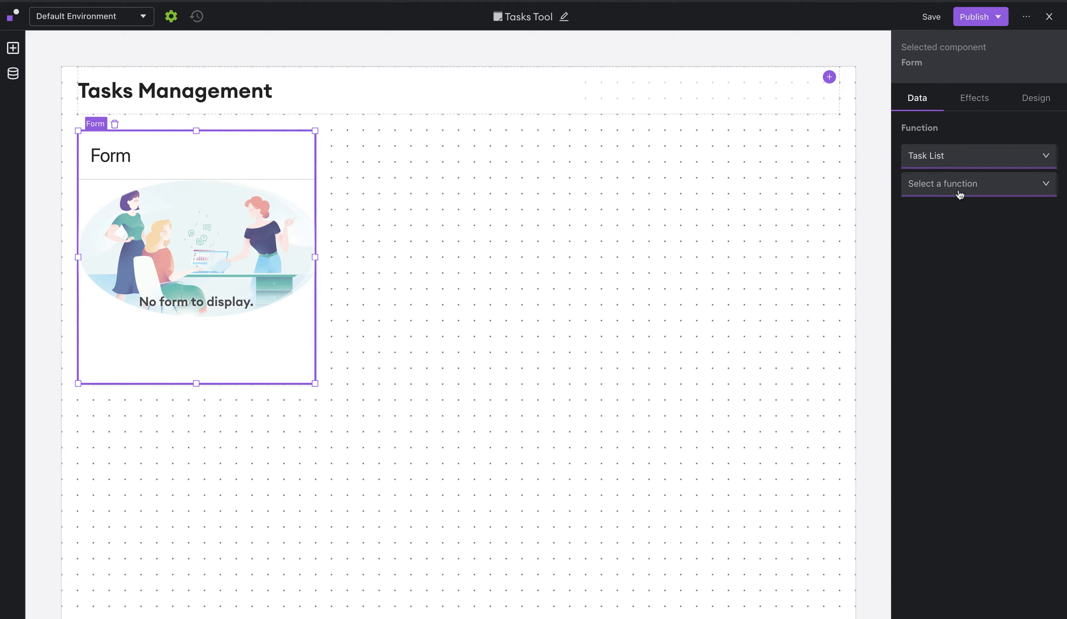
click(959, 191)
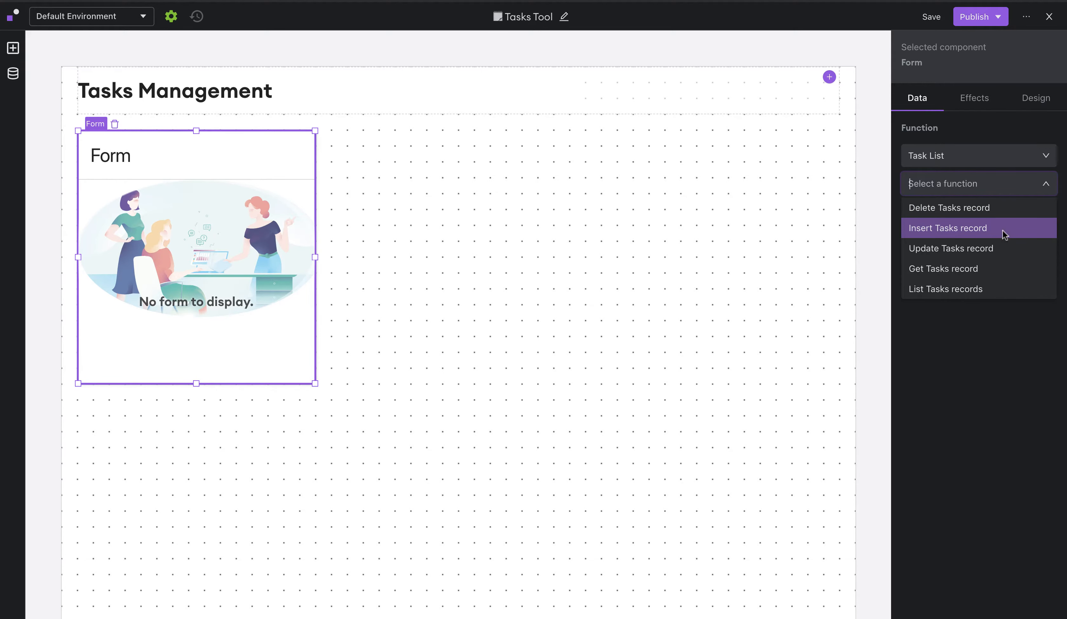
click(1004, 233)
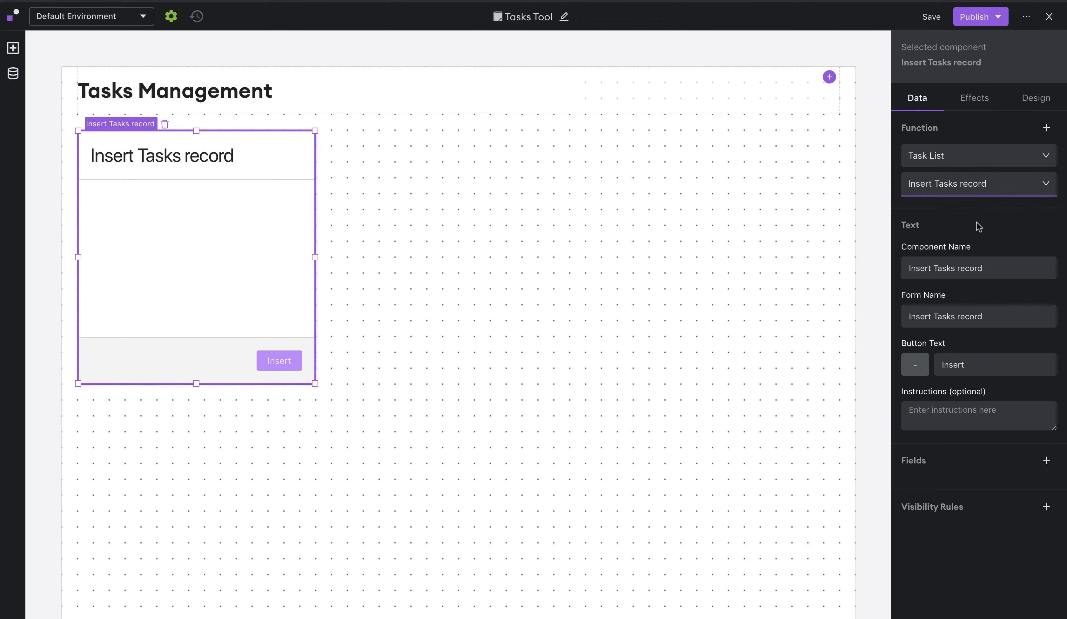
Name the form "Add a new Task" and give its submit button the text "Add" with a plus icon
triple_click(994, 316)
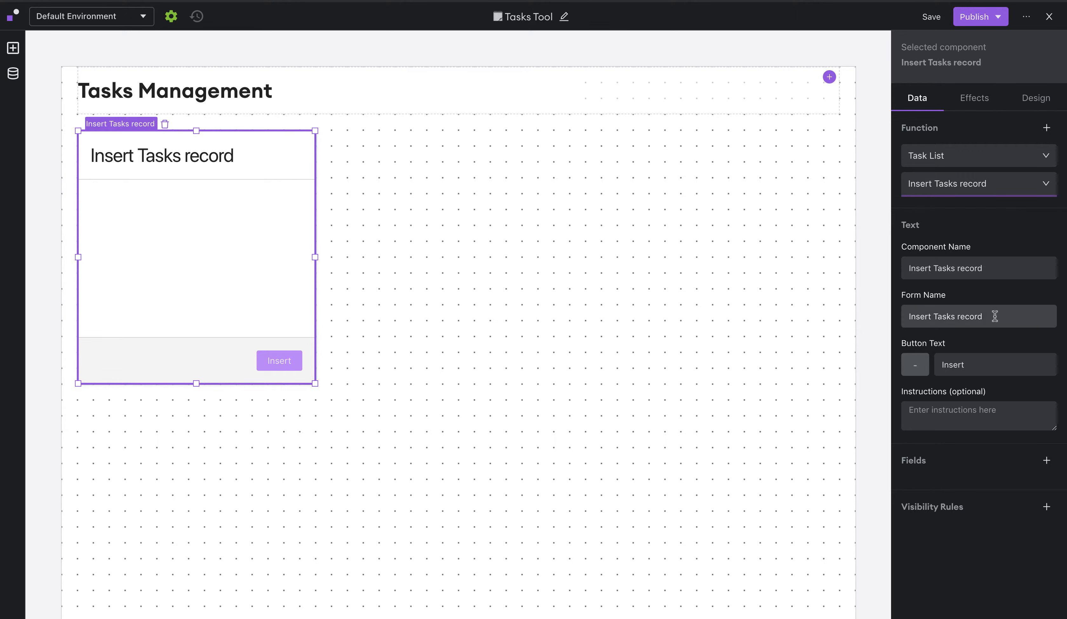
text(Add a)
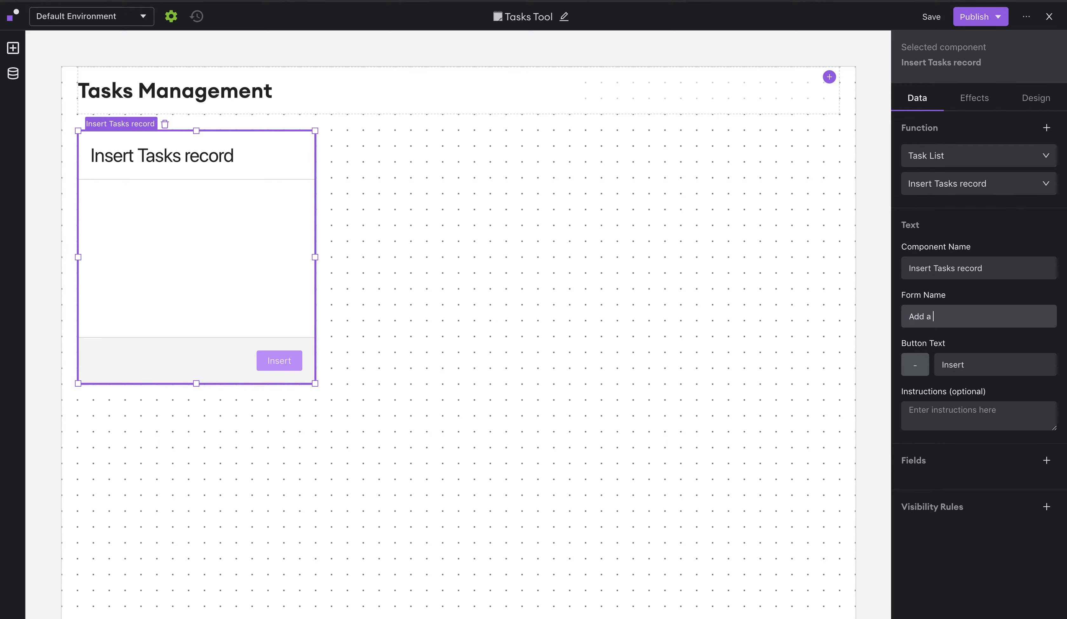
text( new Task)
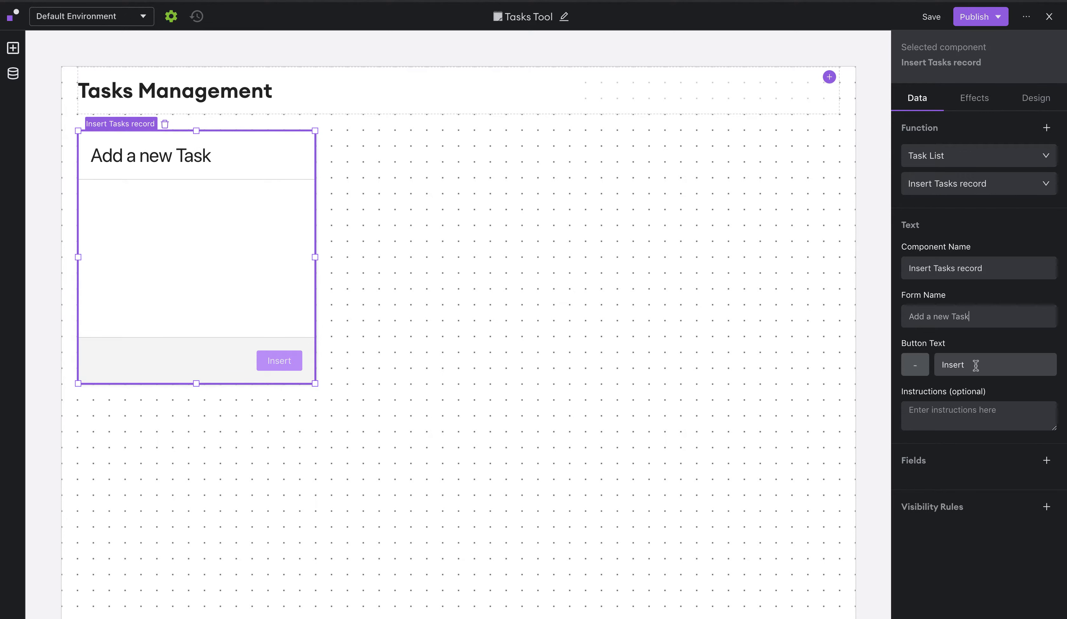
triple_click(975, 364)
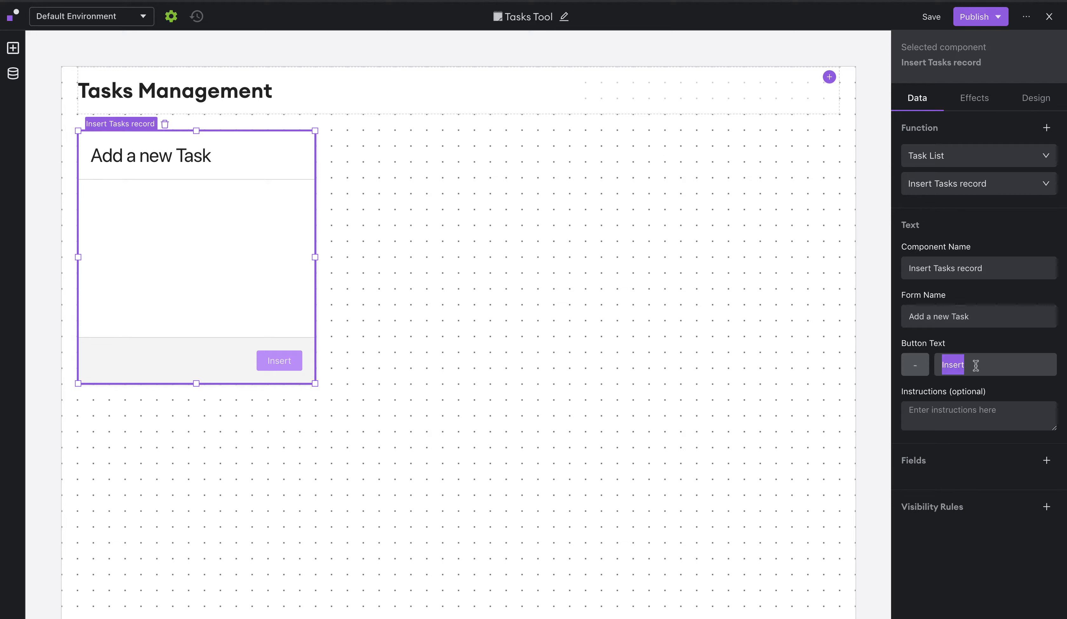
text(Add)
click(914, 365)
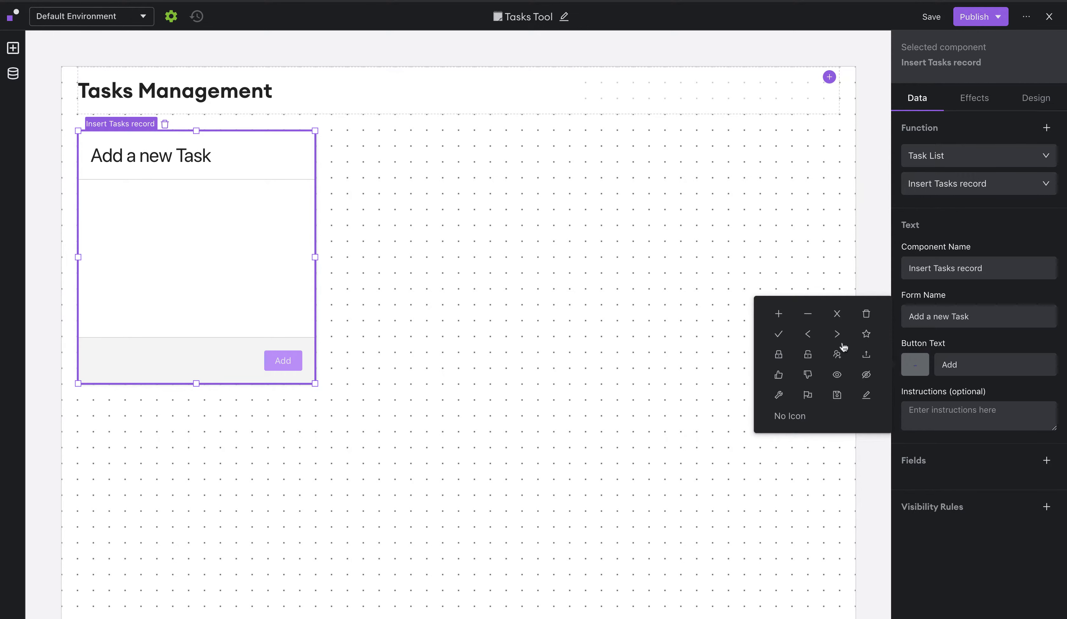
click(779, 314)
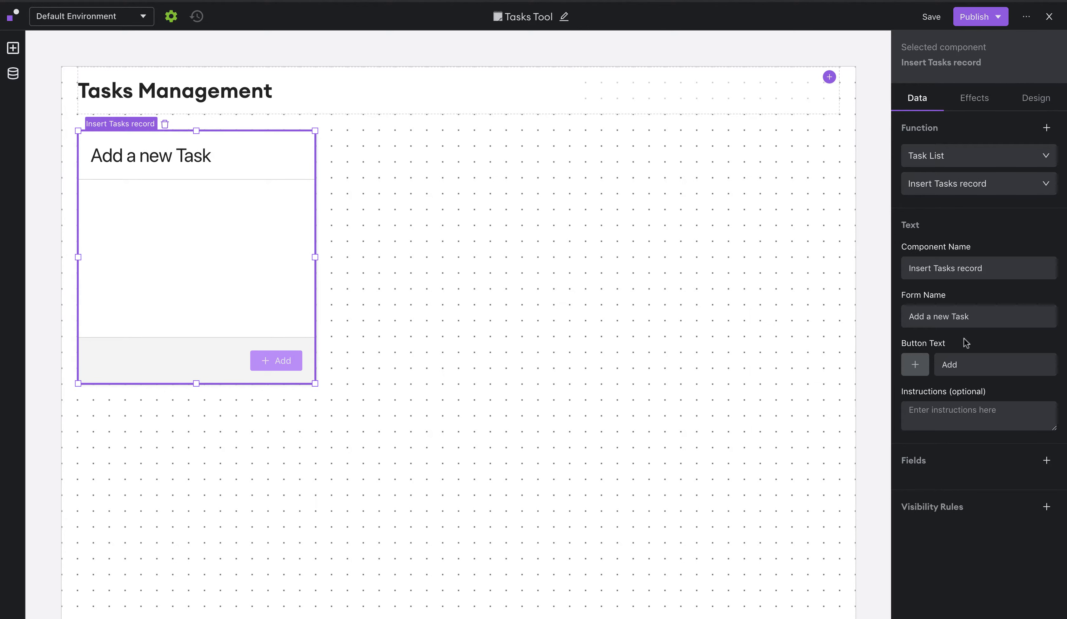
Add the Task, Description, Date Created and Status fields to the form, in that order
click(1045, 468)
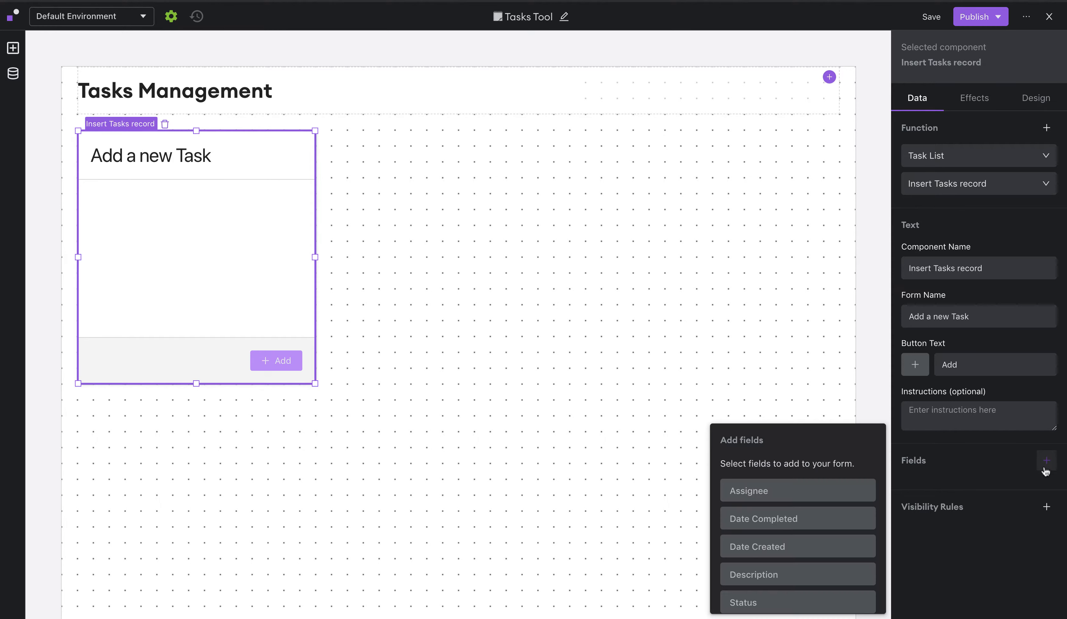
scroll(820, 511, down, 2)
click(794, 593)
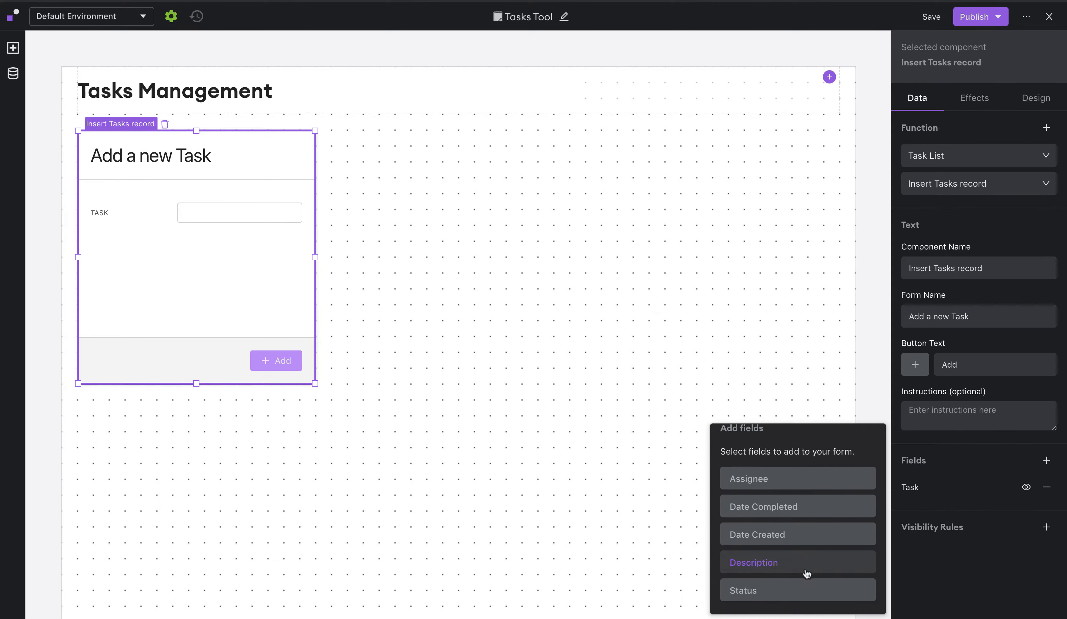
click(805, 572)
click(800, 569)
click(802, 568)
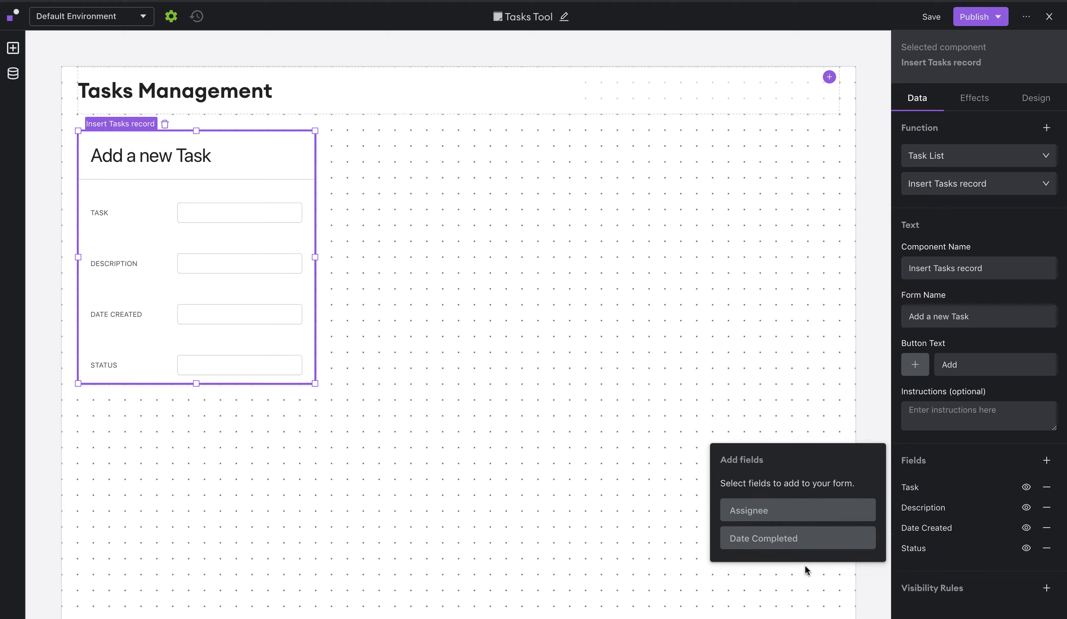
Change the Description field's component type to Text Area
click(971, 489)
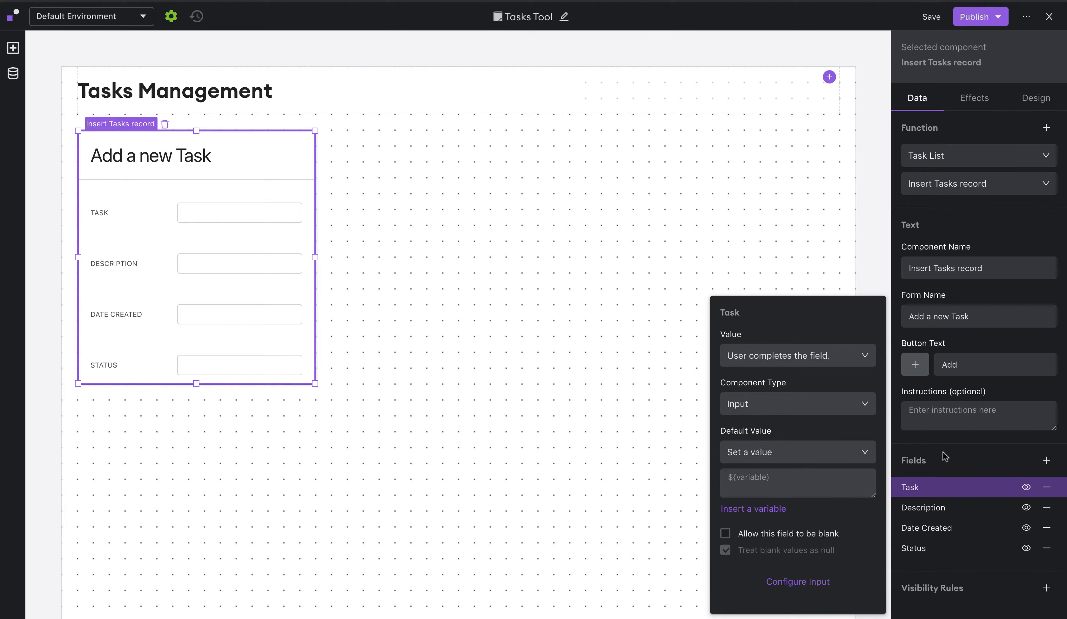
click(971, 508)
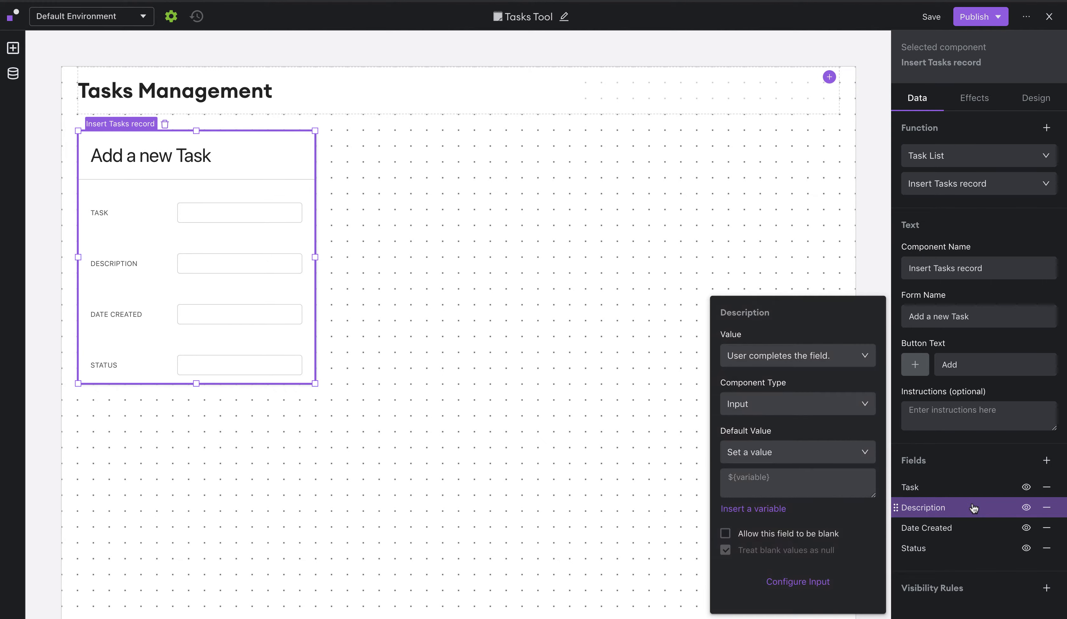
click(863, 412)
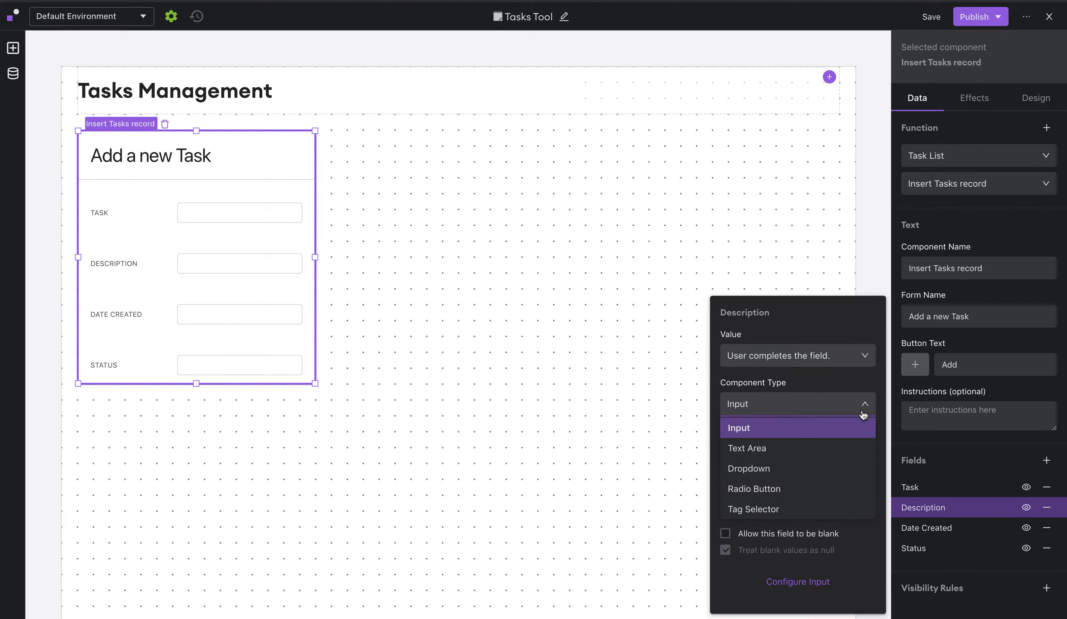
click(816, 450)
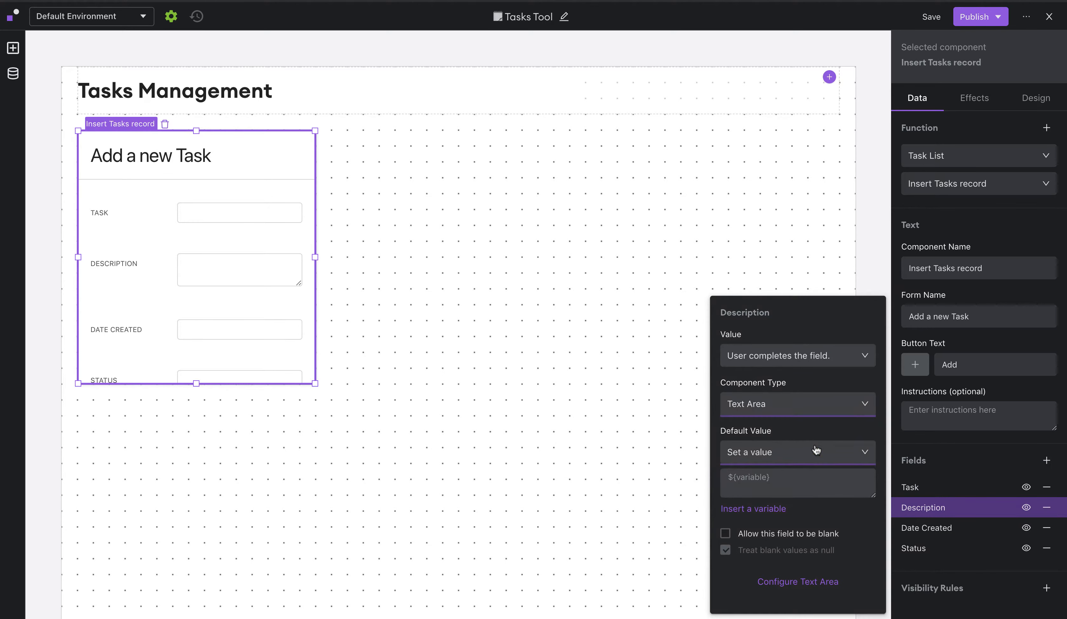
click(939, 452)
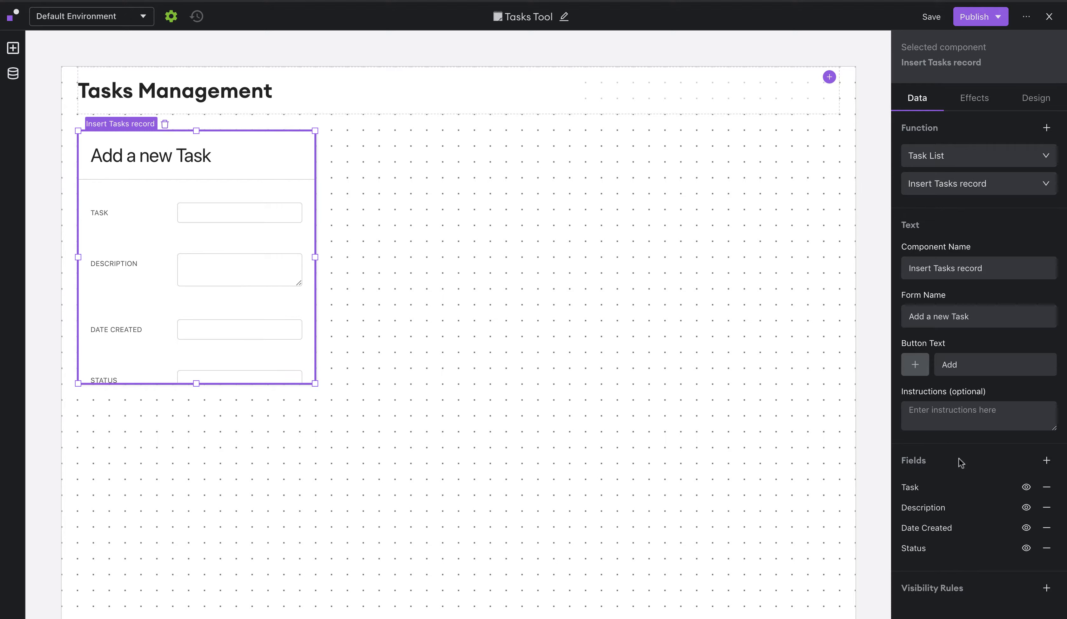
Hide the Date Created field and set its value to the date and time the button is clicked
click(1025, 528)
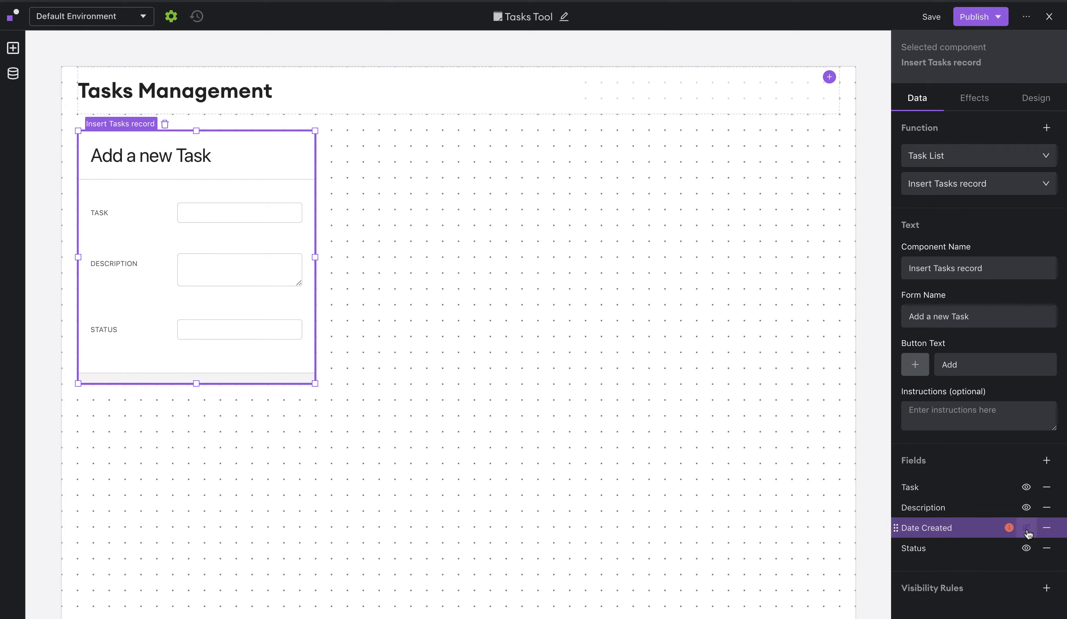
click(977, 531)
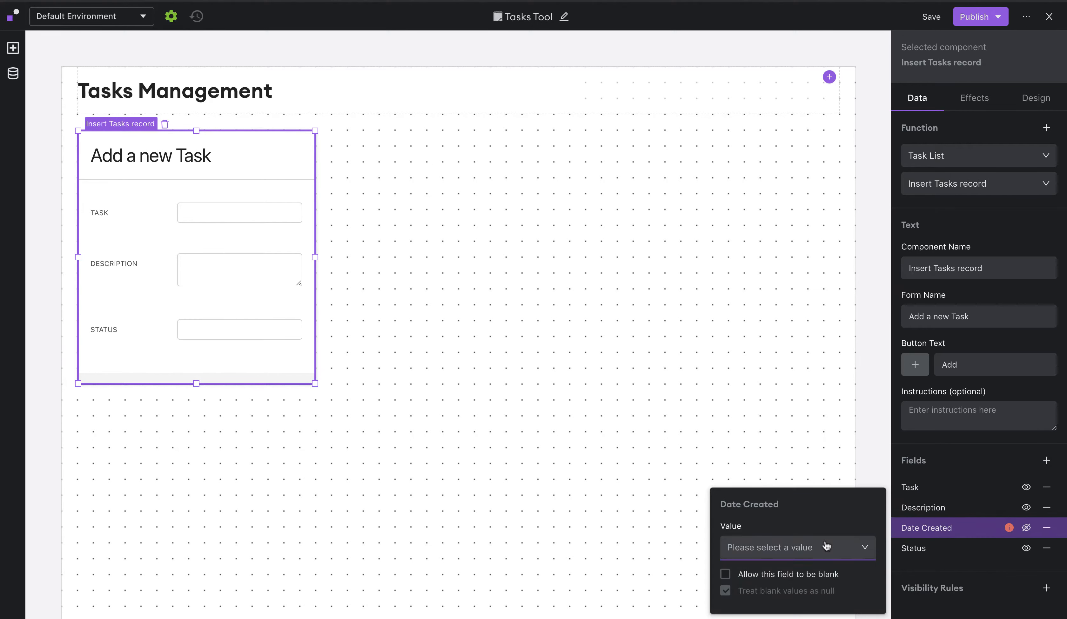
click(826, 546)
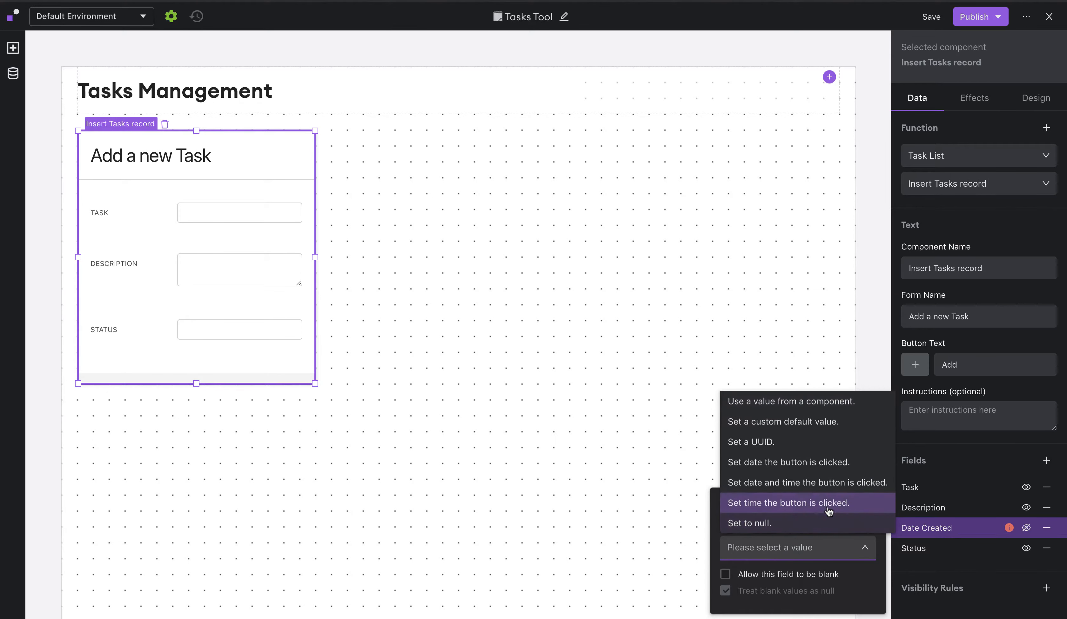
click(807, 489)
click(954, 472)
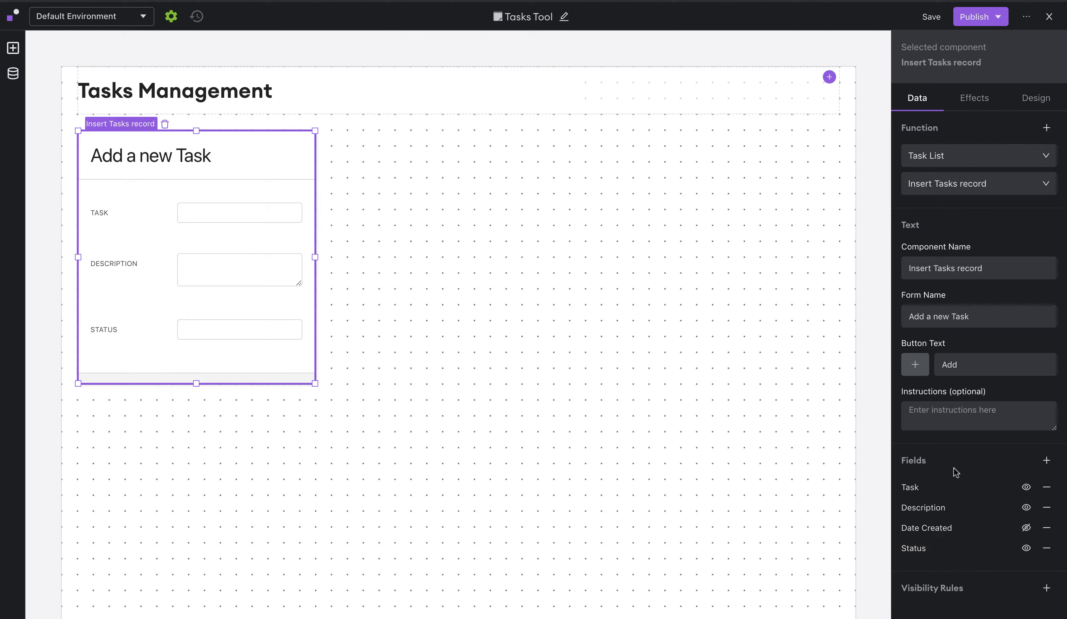
Hide the Status field and give it the custom default value "unassigned"
click(1026, 549)
click(969, 554)
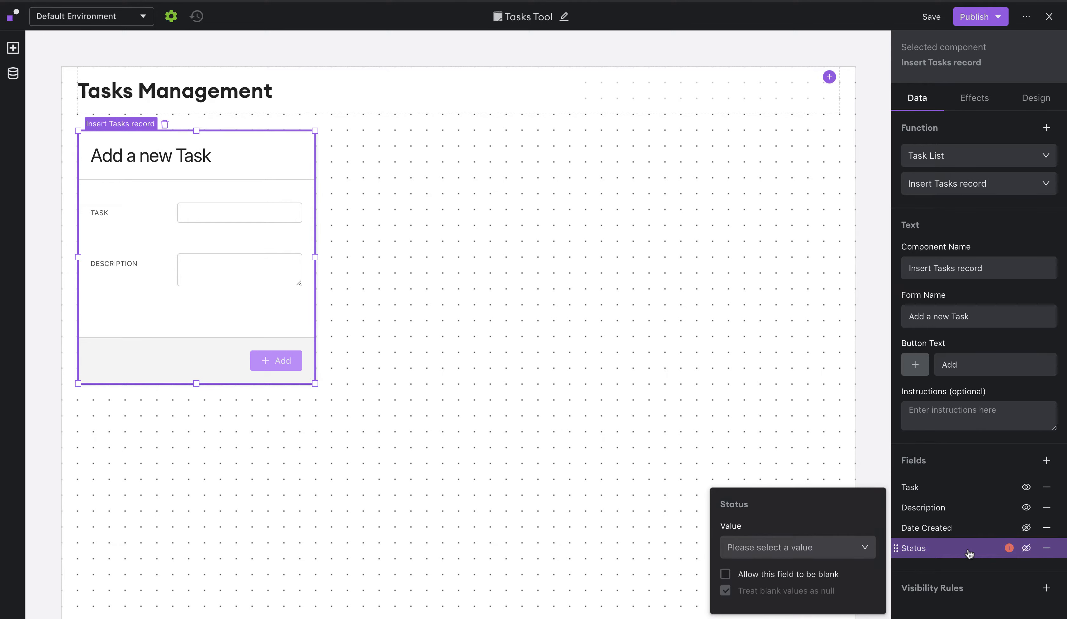
click(845, 548)
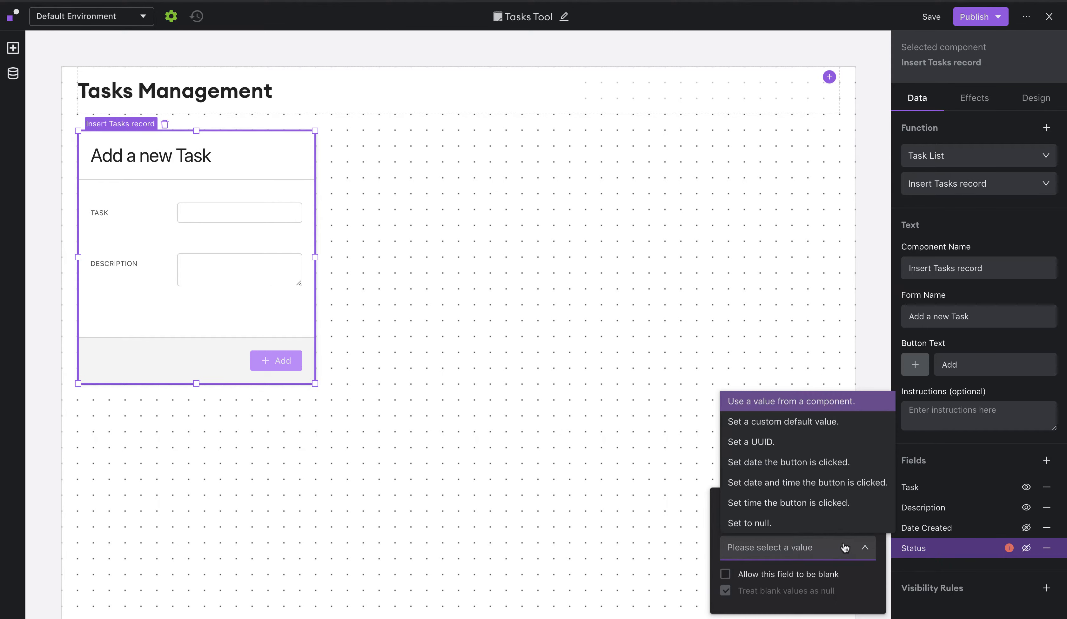
click(803, 425)
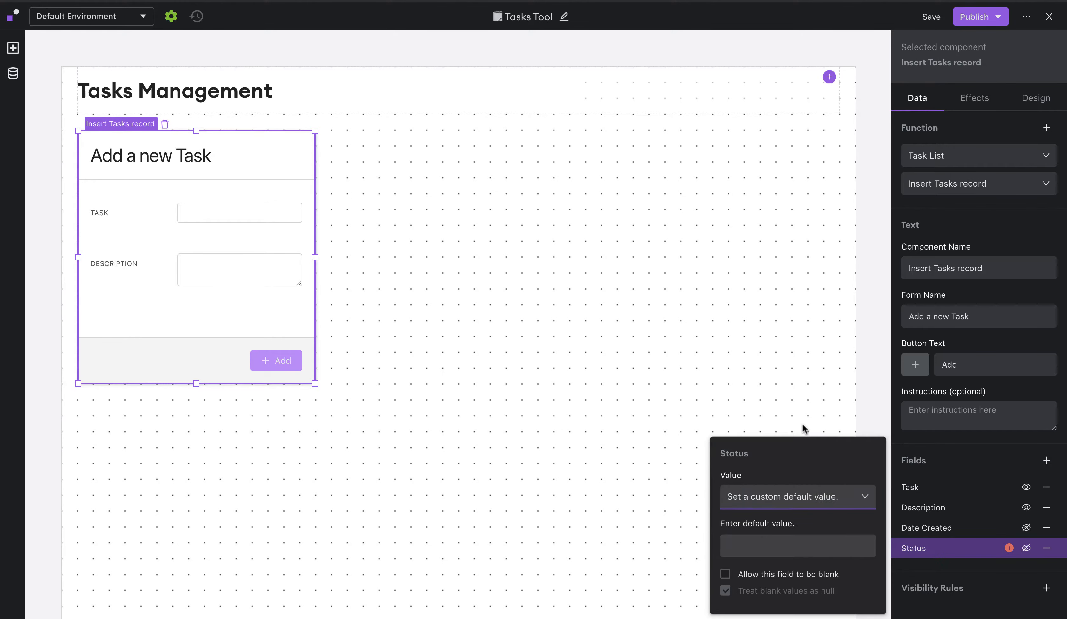
click(767, 544)
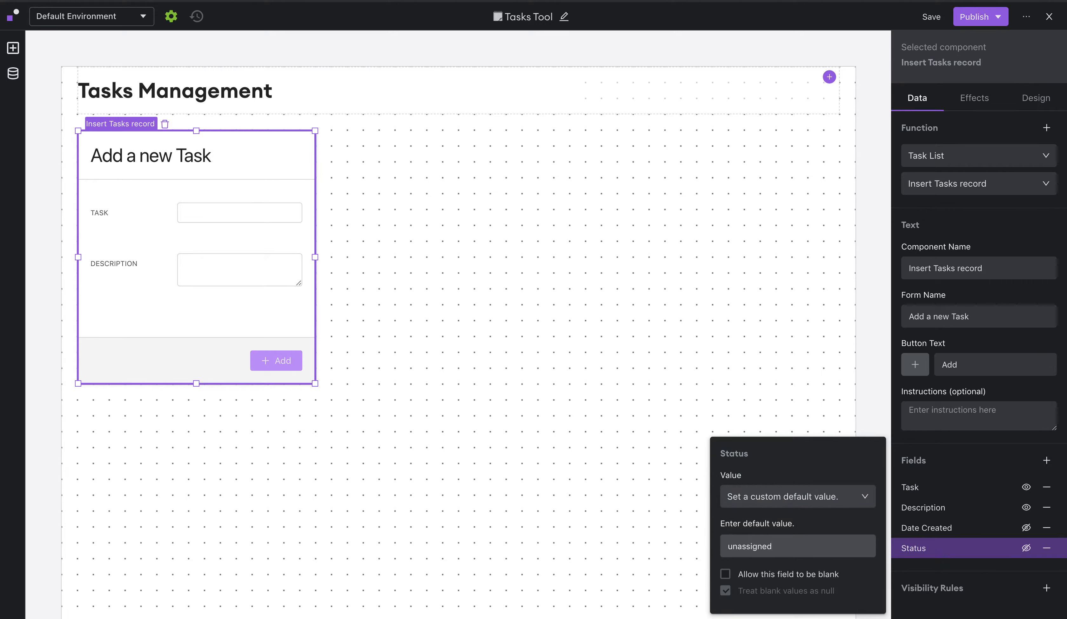
click(961, 469)
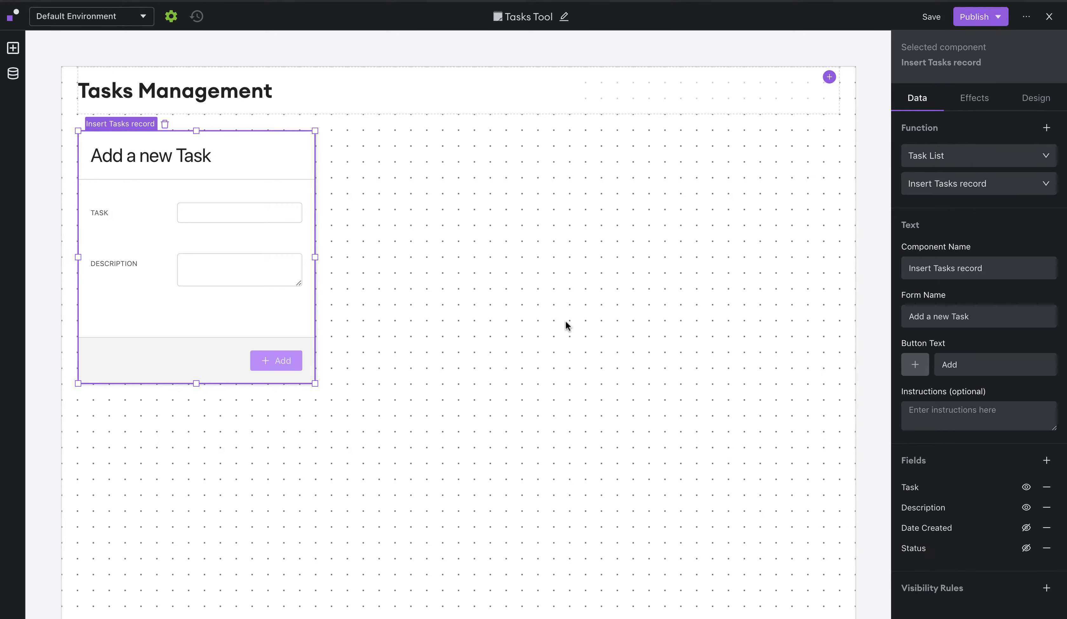
Add a Table component, narrow it to fit beside the form, and align its top edge with the form's
click(13, 48)
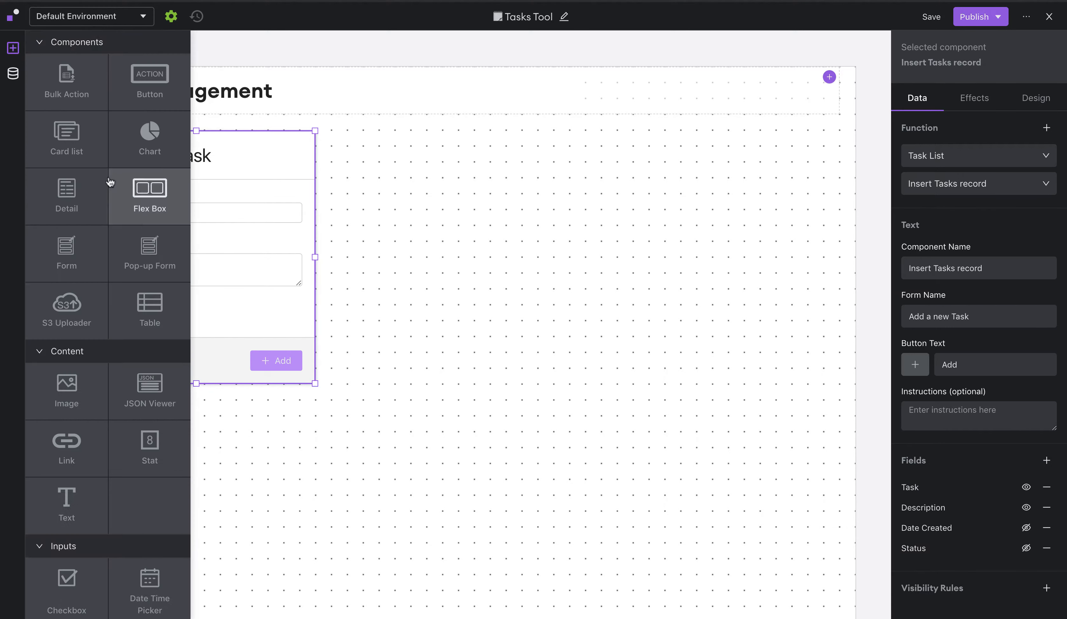
click(151, 306)
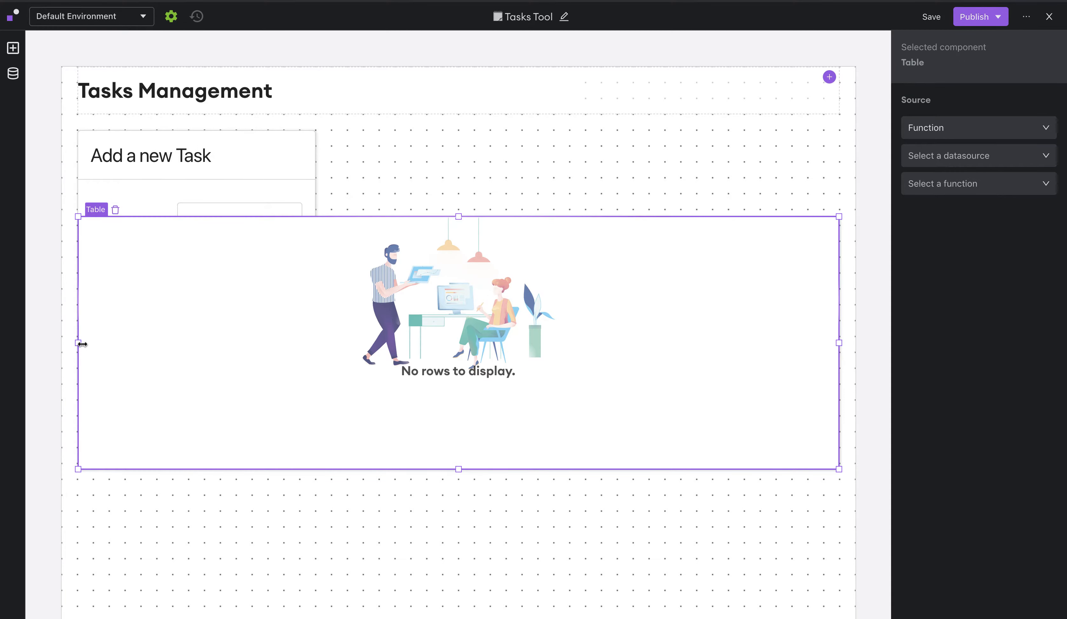
drag(79, 342, 333, 322)
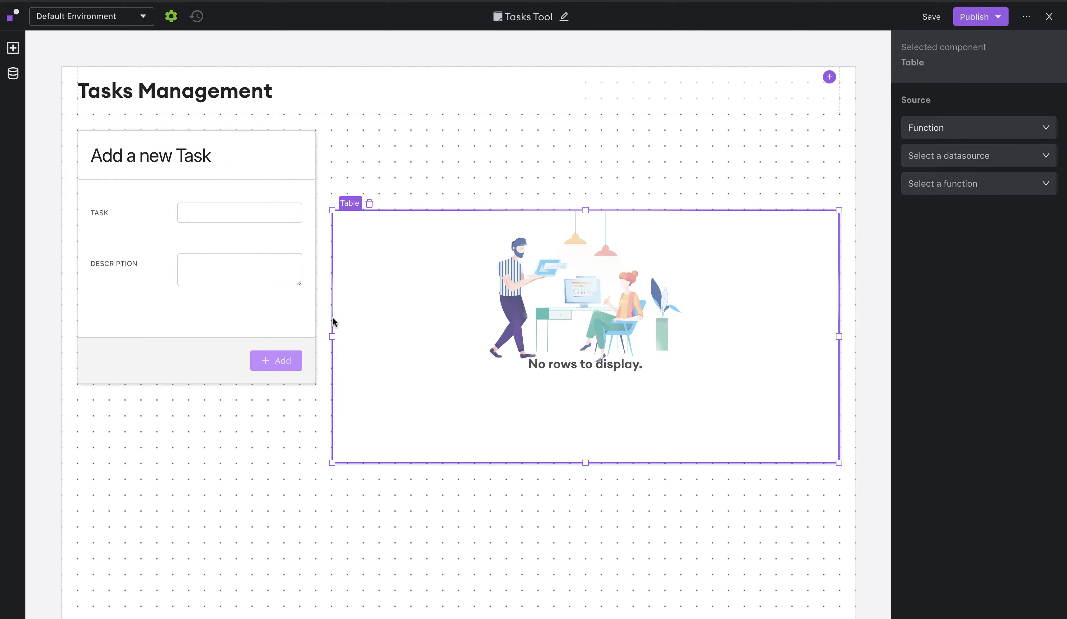
drag(403, 324, 401, 246)
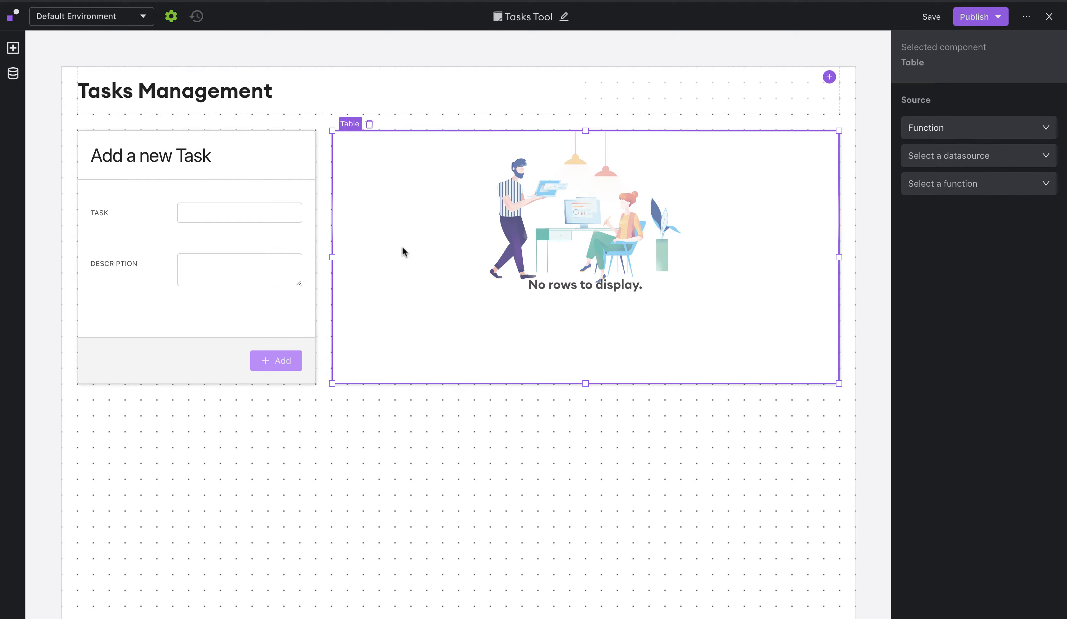
Connect the table to the Task List datasource using the List Tasks records function
click(958, 165)
scroll(963, 234, down, 3)
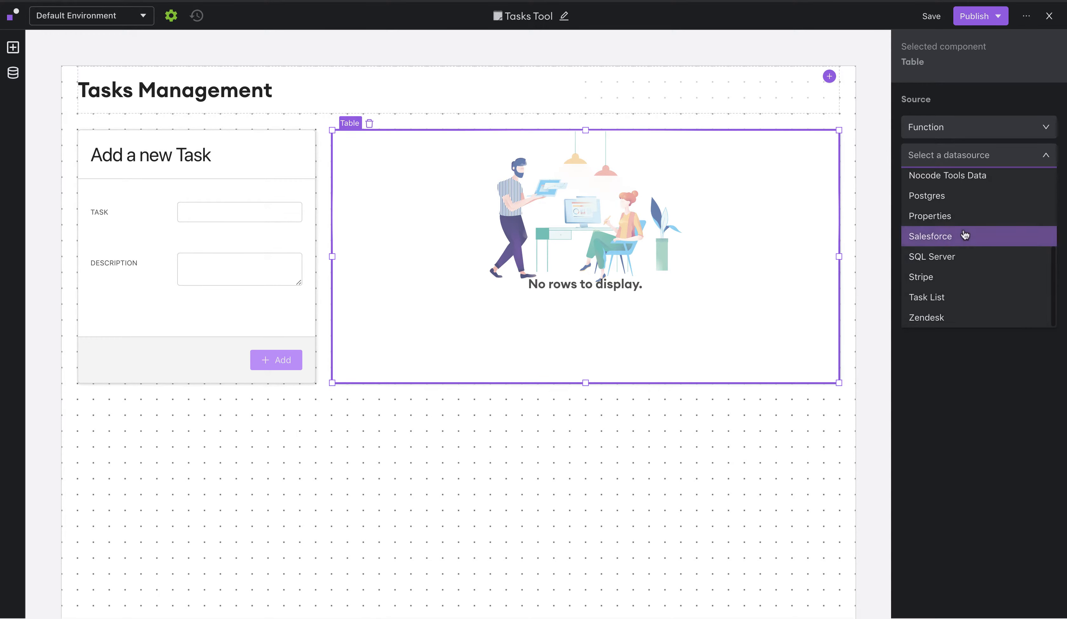
click(957, 299)
click(953, 185)
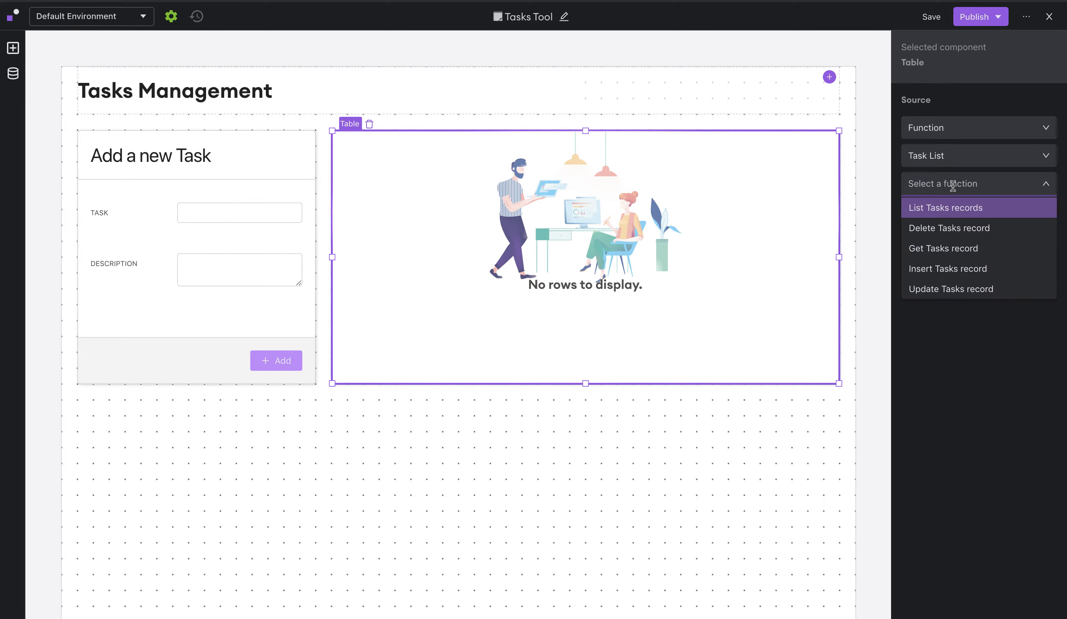
click(984, 210)
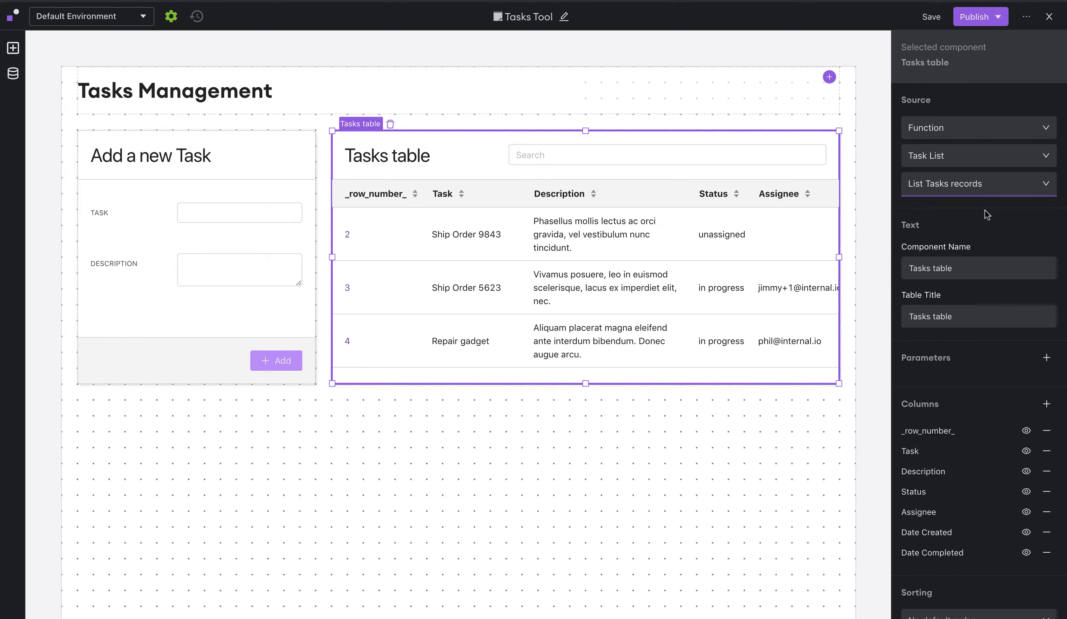
Change the table's title to "Unassigned"
click(981, 319)
key(ctrl+shift+Left)
key(ctrl+shift+Left)
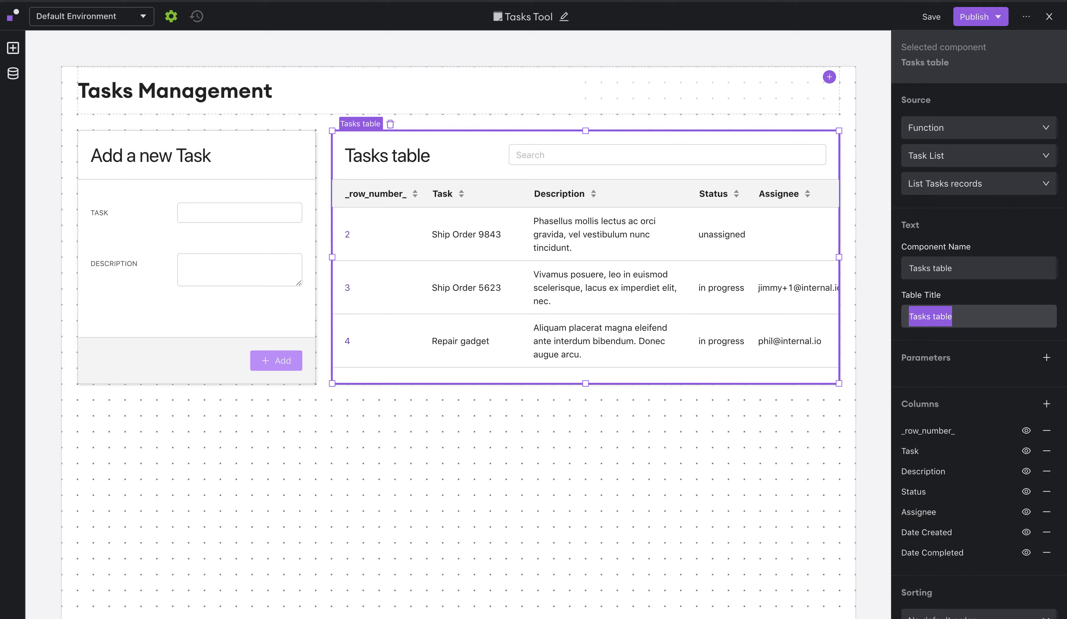
text(Unassigned)
Sort the table by Date Created in descending order
scroll(976, 340, down, 6)
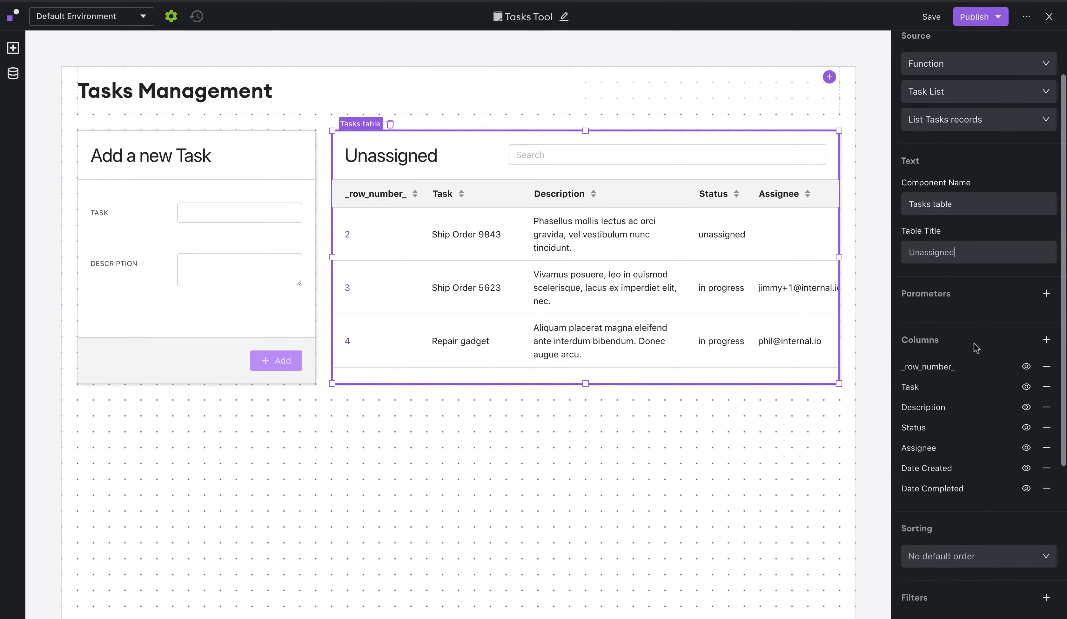
click(972, 355)
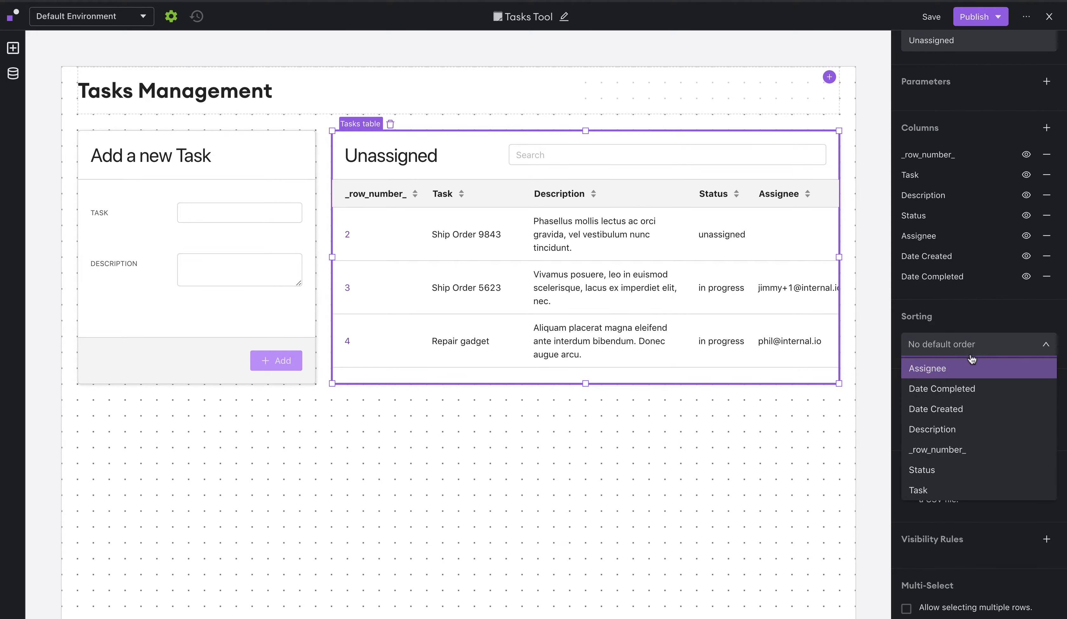
click(972, 409)
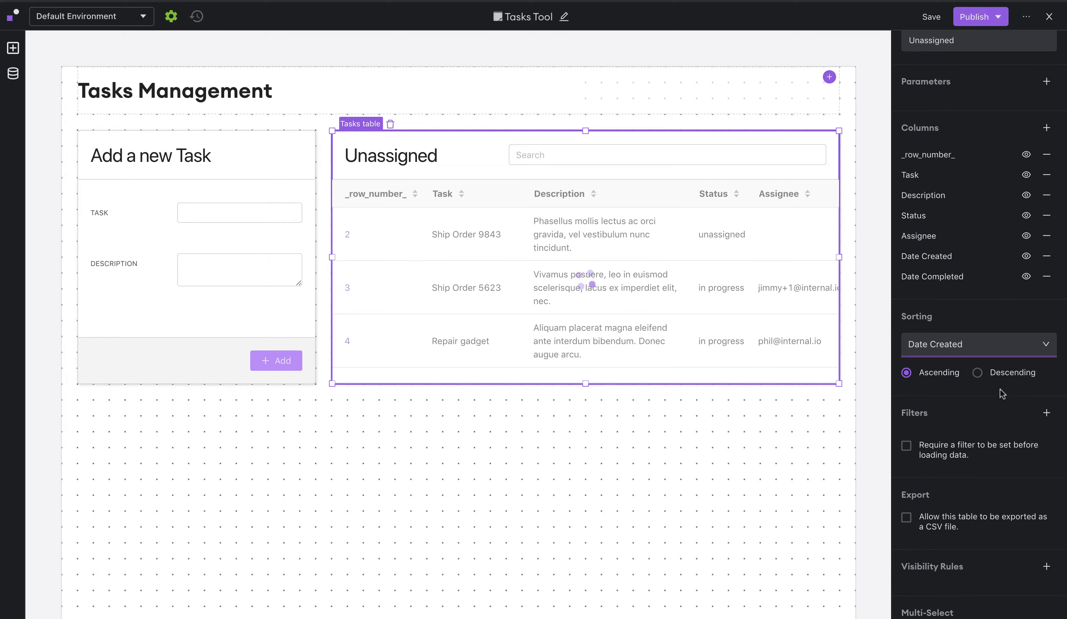
click(978, 372)
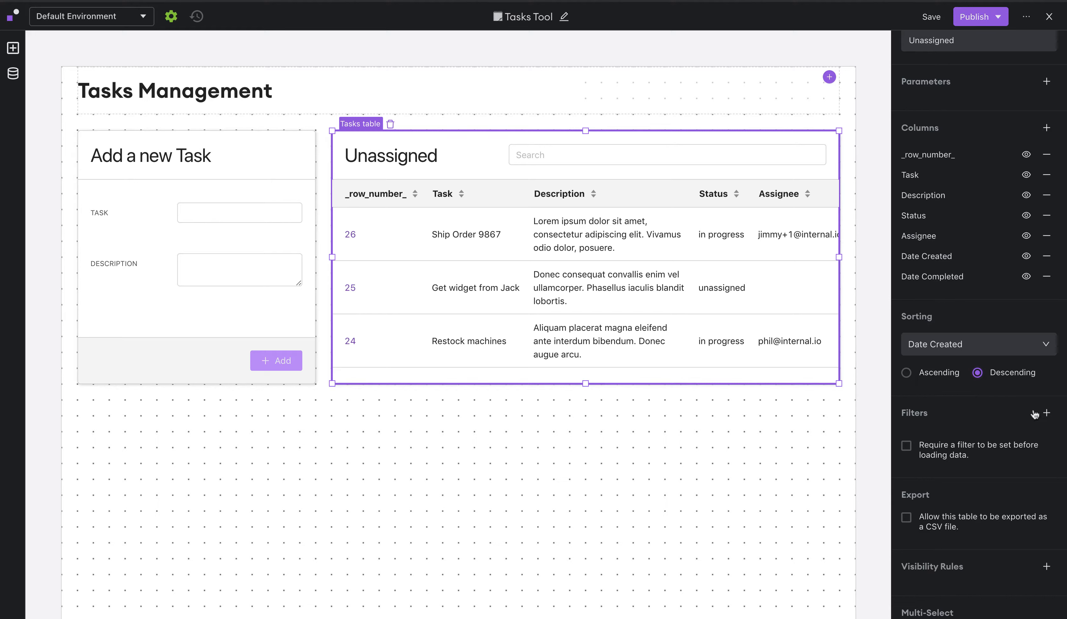
Add a table filter that keeps only records whose Status is equal to "unassigned"
click(1047, 412)
click(786, 474)
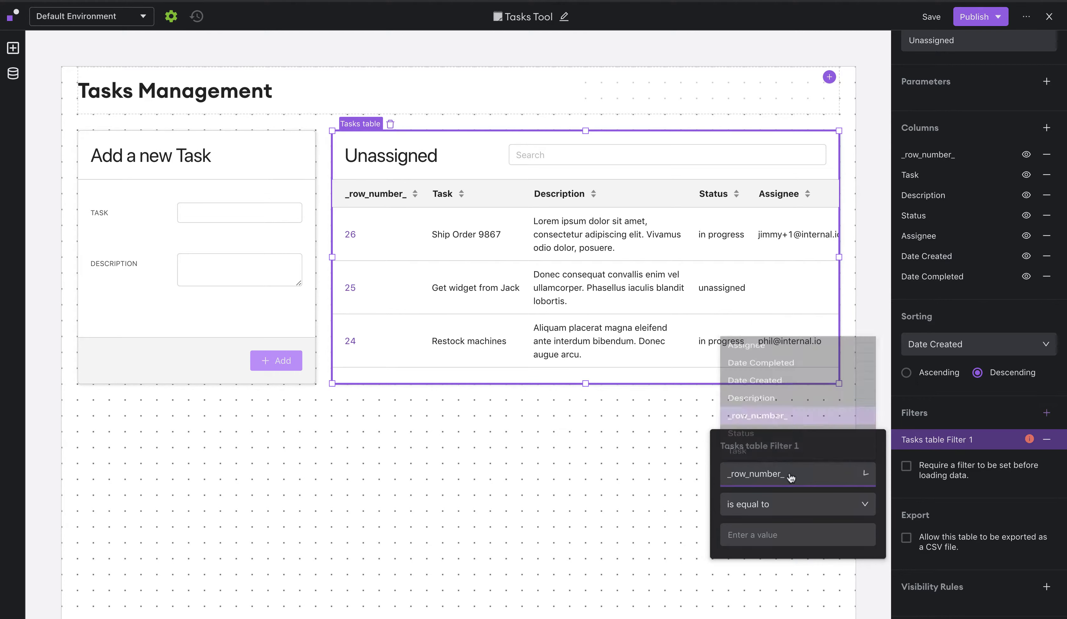
click(756, 428)
click(772, 538)
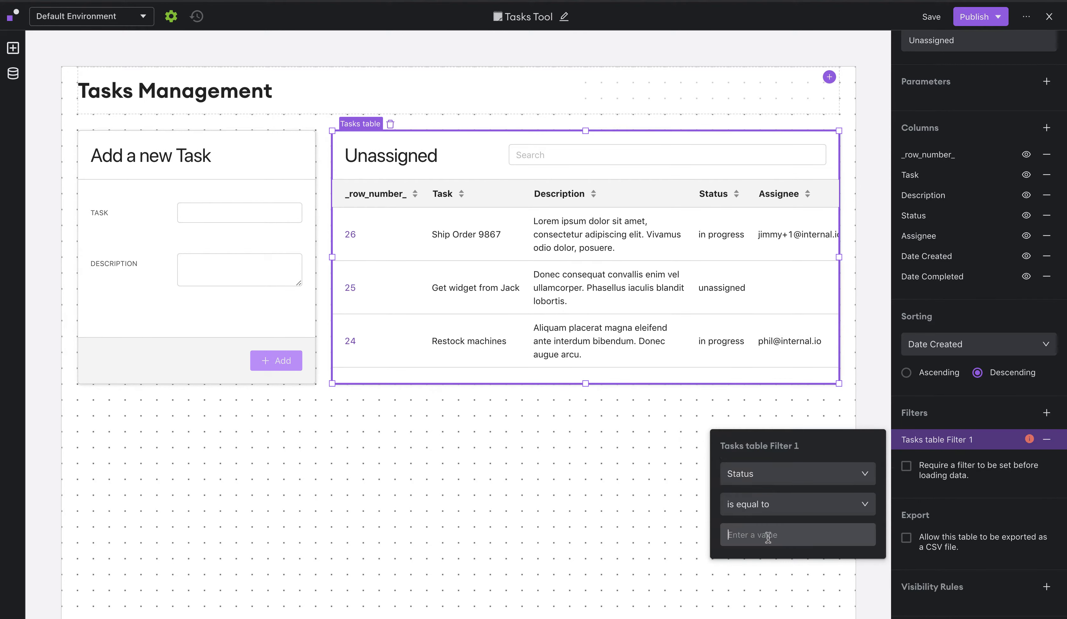
text(unassigned)
click(936, 501)
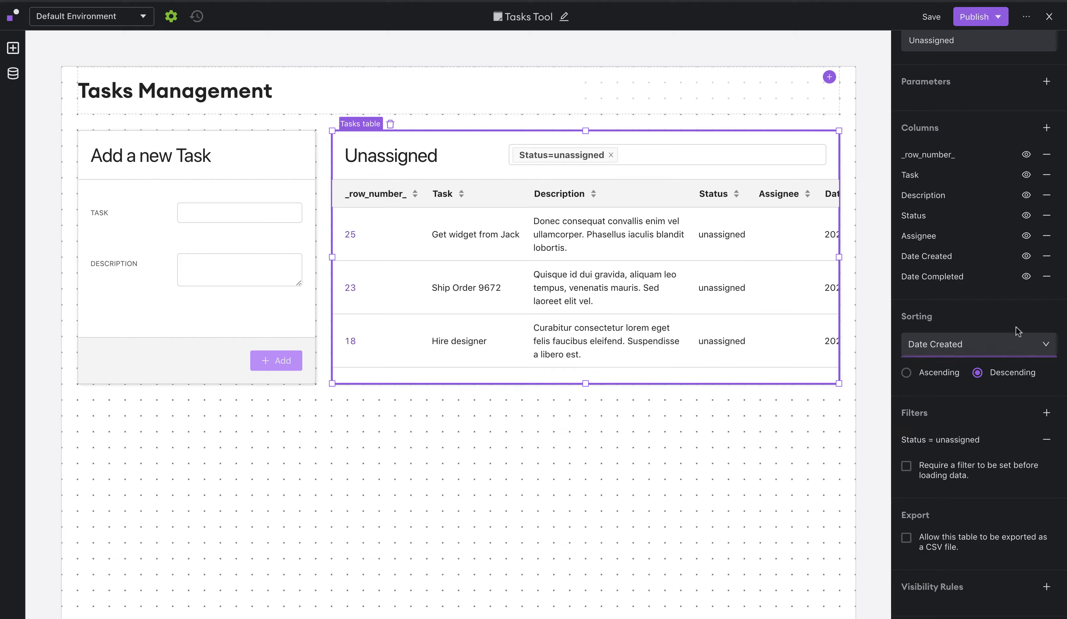
Hide the _row_number_, Status, Assignee and Date Completed columns in the table
click(1026, 157)
click(1025, 218)
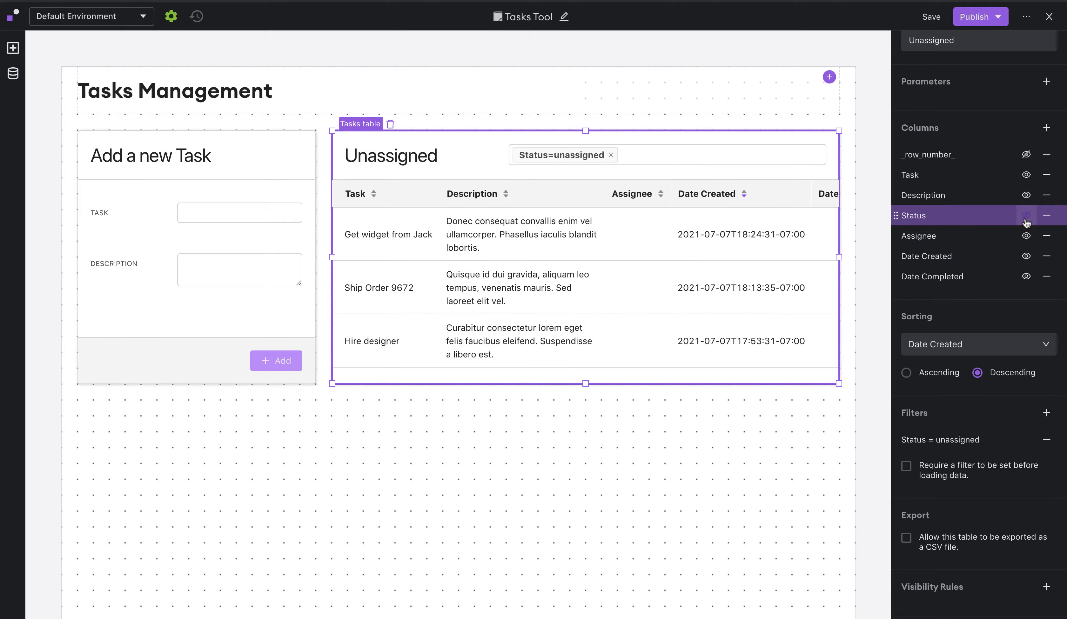
click(1026, 237)
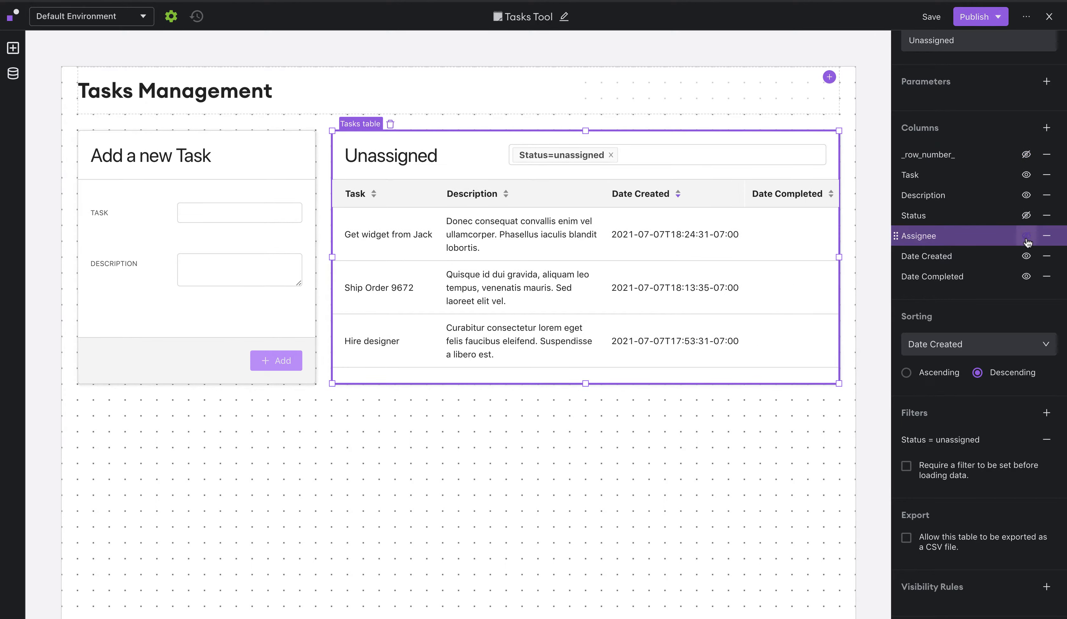
click(1026, 277)
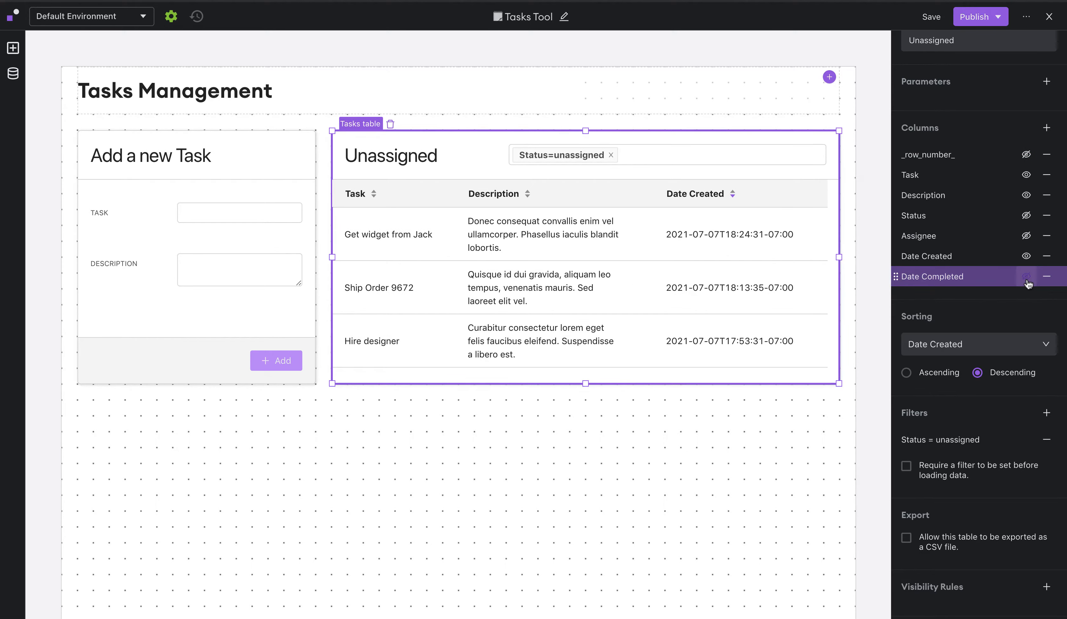
Display the Date Created column in Date/Time format with the 07/13/21 01:32 template
click(970, 260)
click(813, 317)
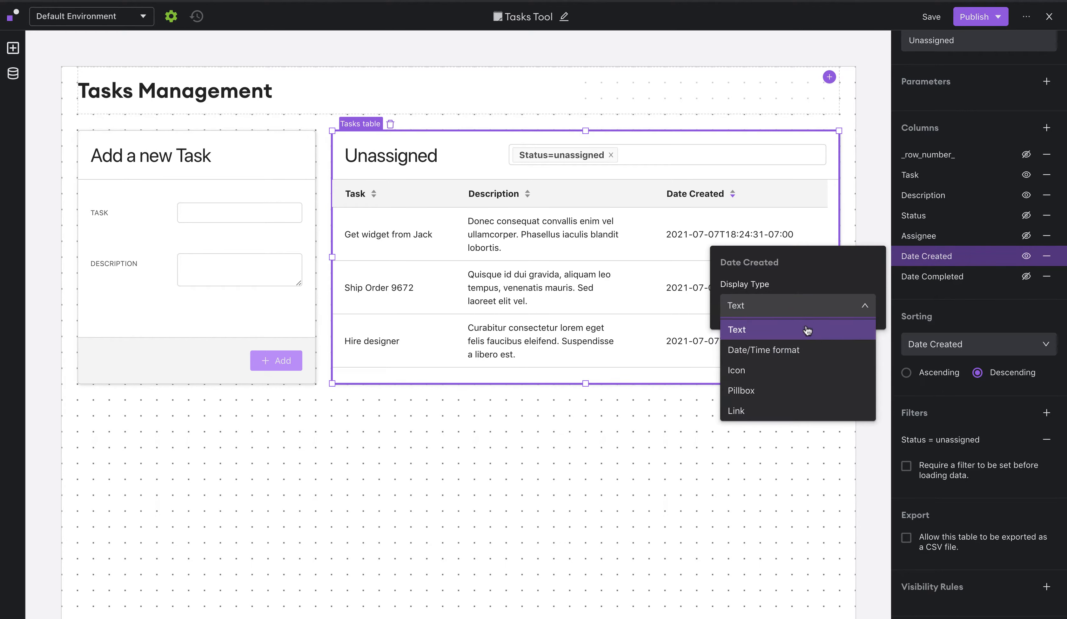
click(799, 350)
click(809, 352)
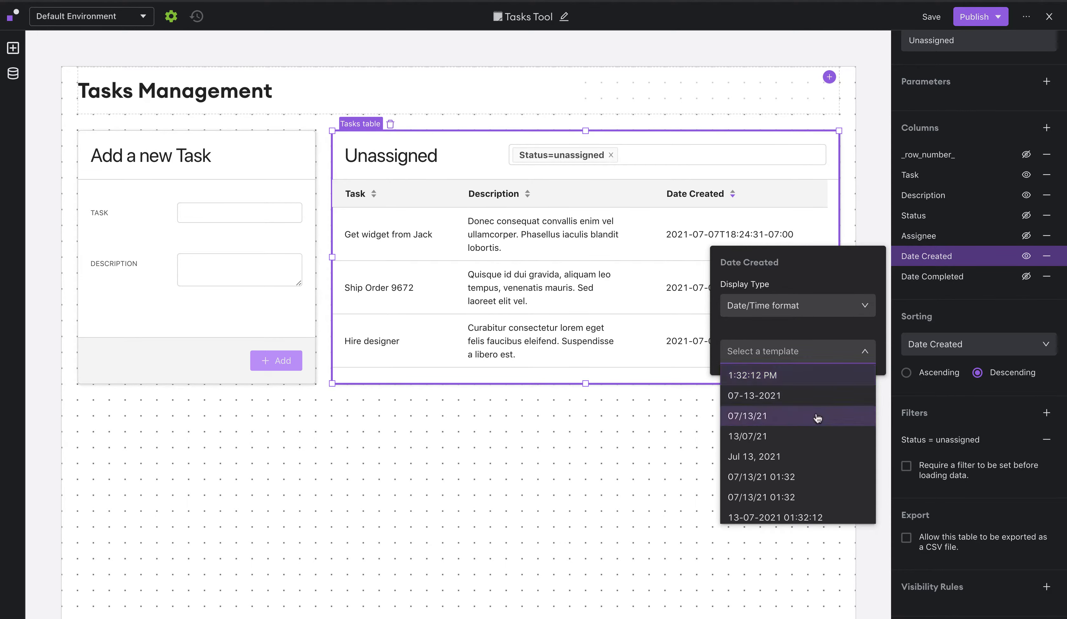
click(813, 484)
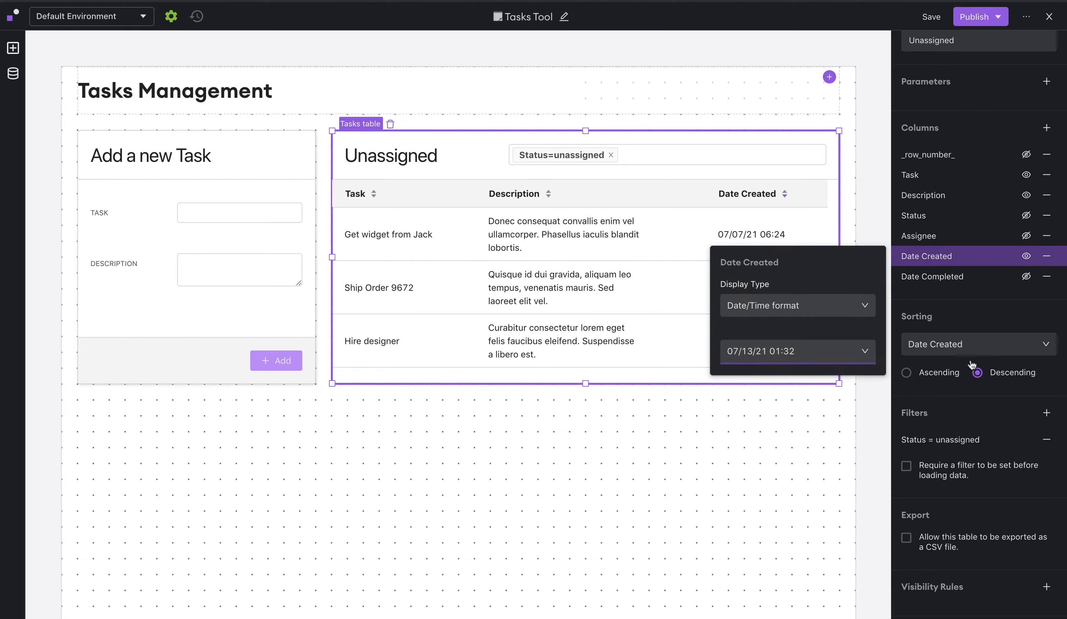
click(960, 315)
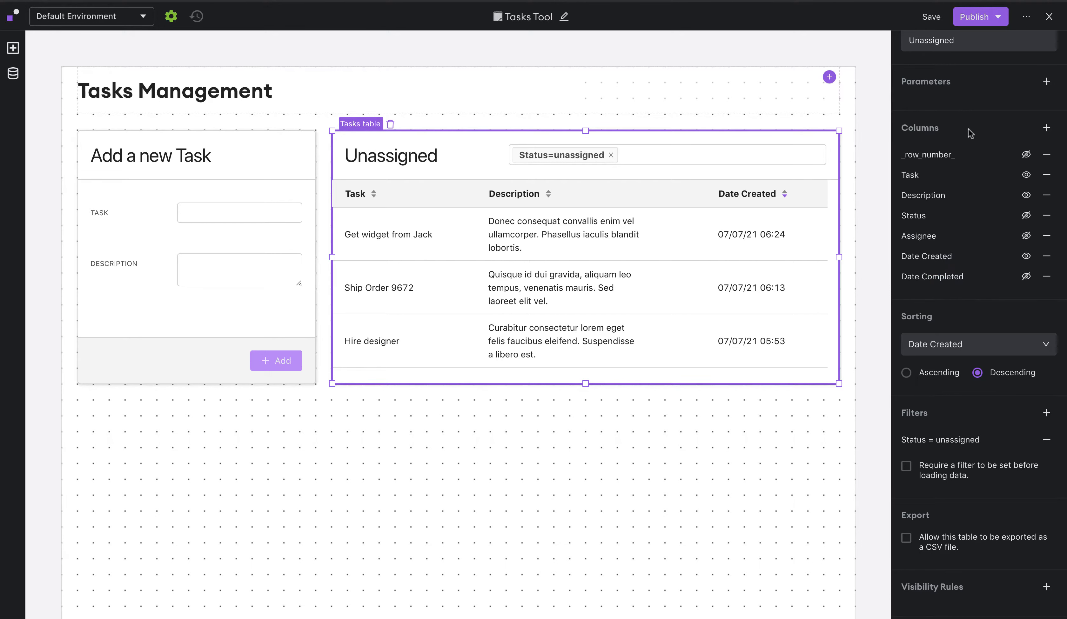
Add a Flex Box component as a table column, name it "Flex1" and label it "Actions"
click(1047, 133)
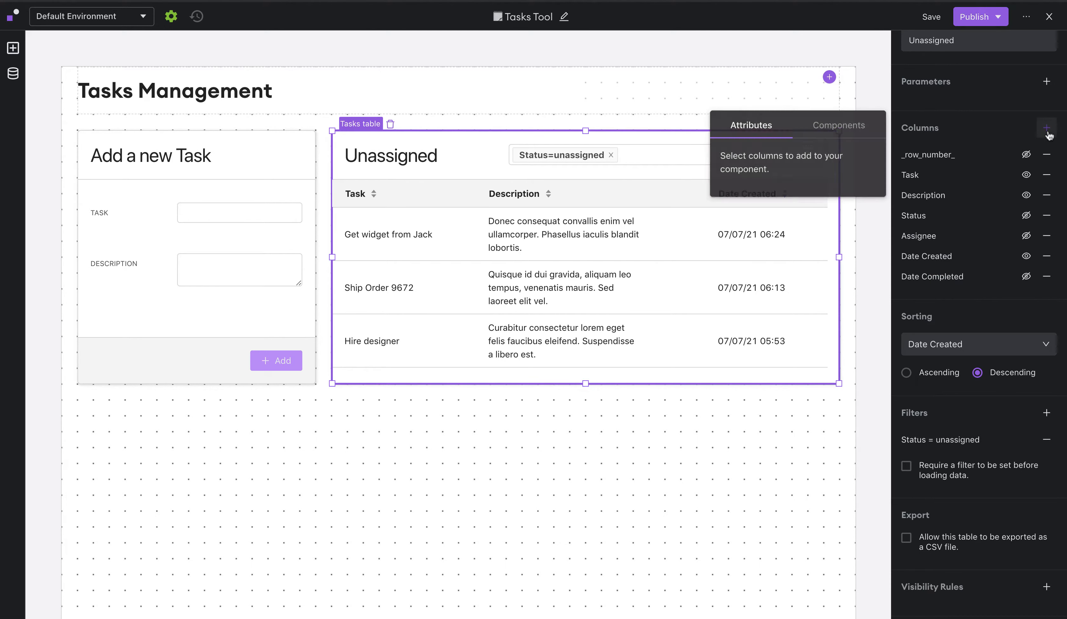
click(829, 135)
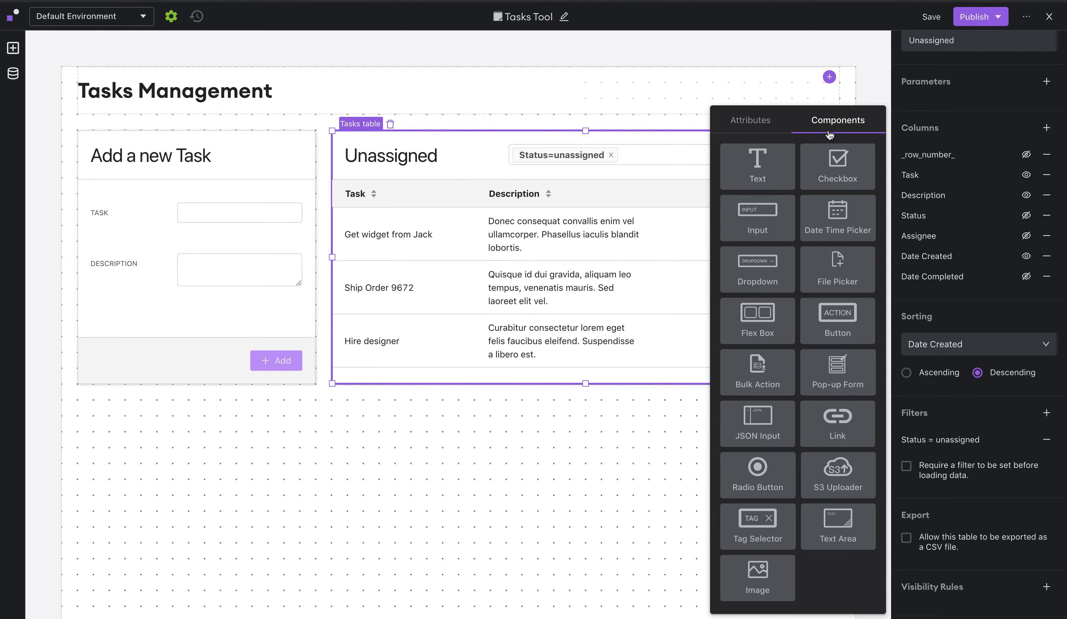
click(788, 326)
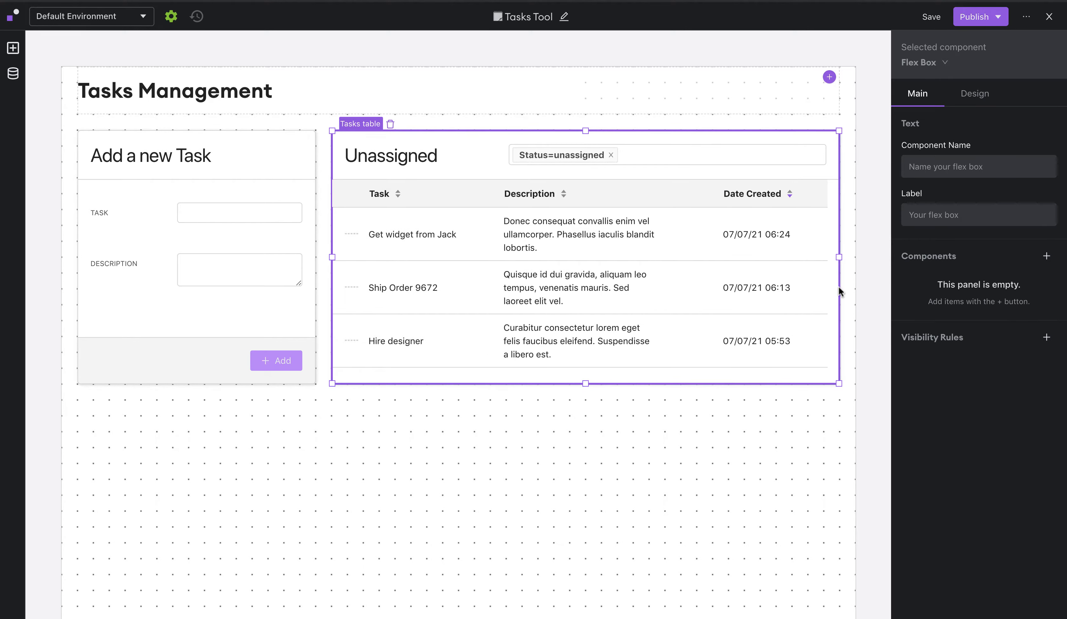
click(962, 166)
text(Fle)
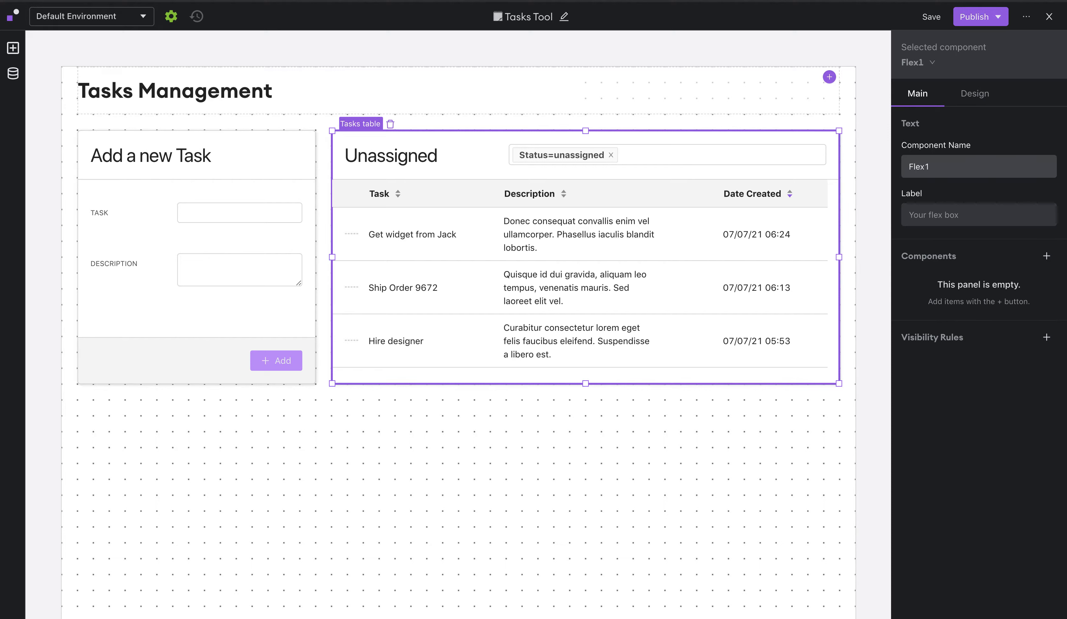
text(Actions)
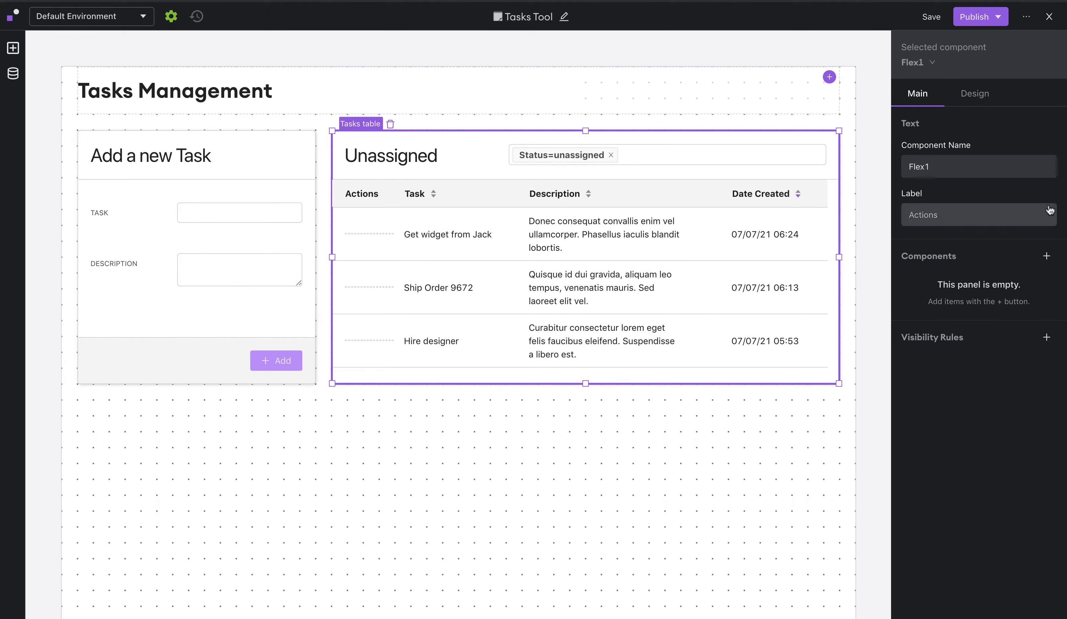
Add a Button inside the Actions flex box and connect it to the Task List datasource's Update Tasks record function
click(1047, 256)
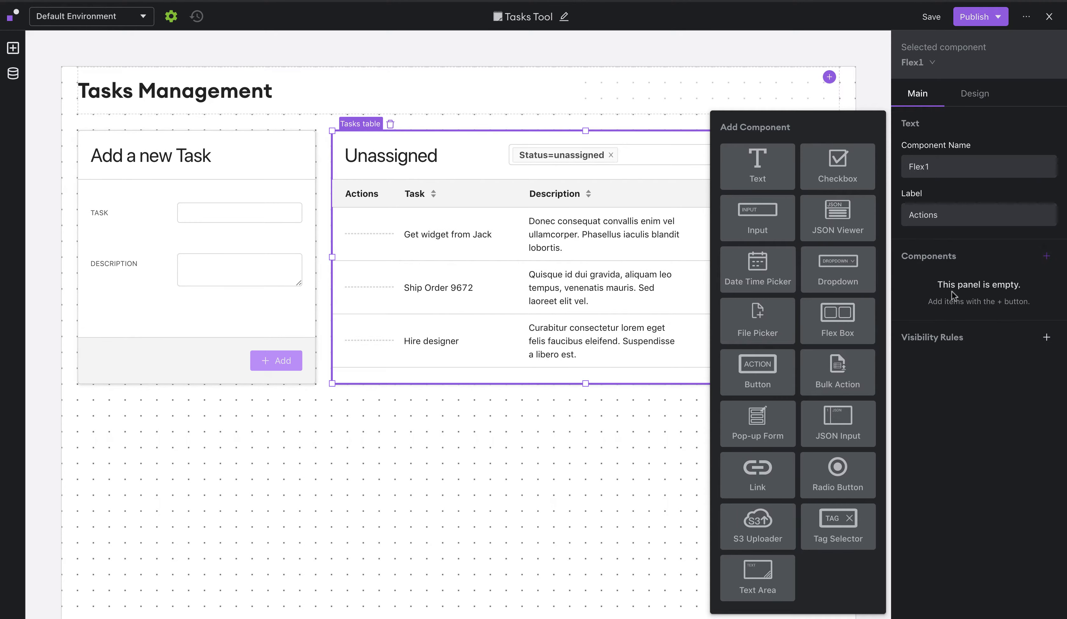
click(755, 377)
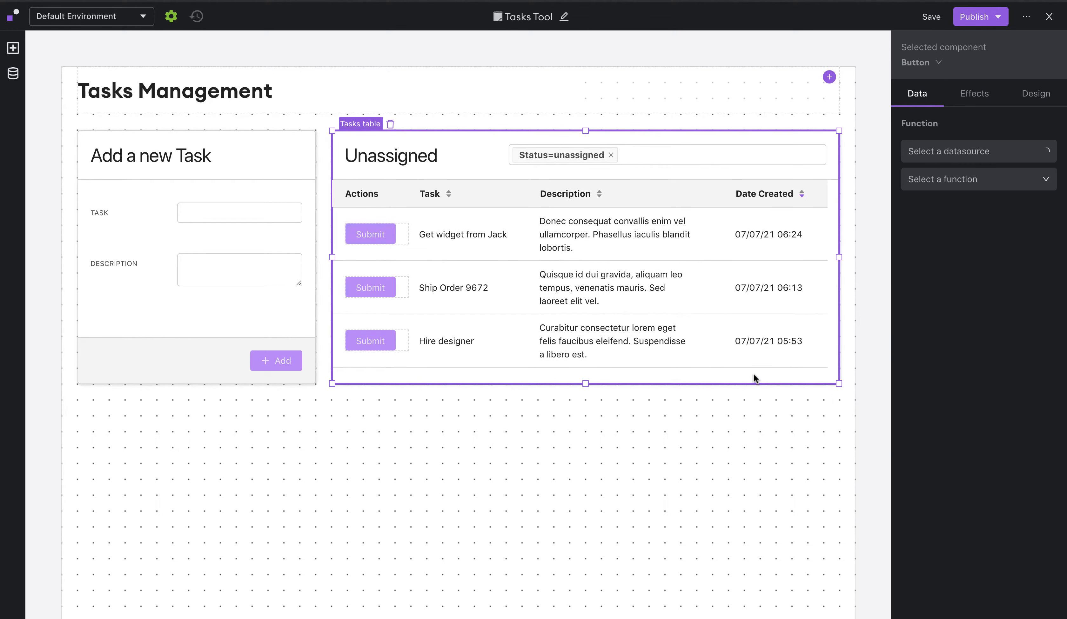
click(979, 162)
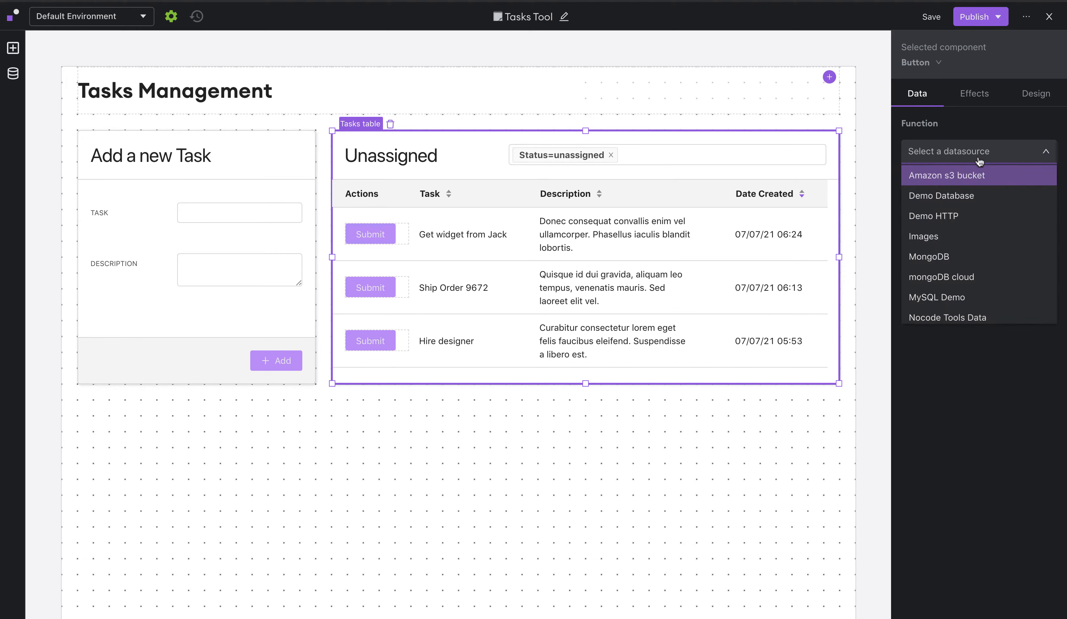
scroll(982, 247, down, 1)
scroll(982, 247, down, 3)
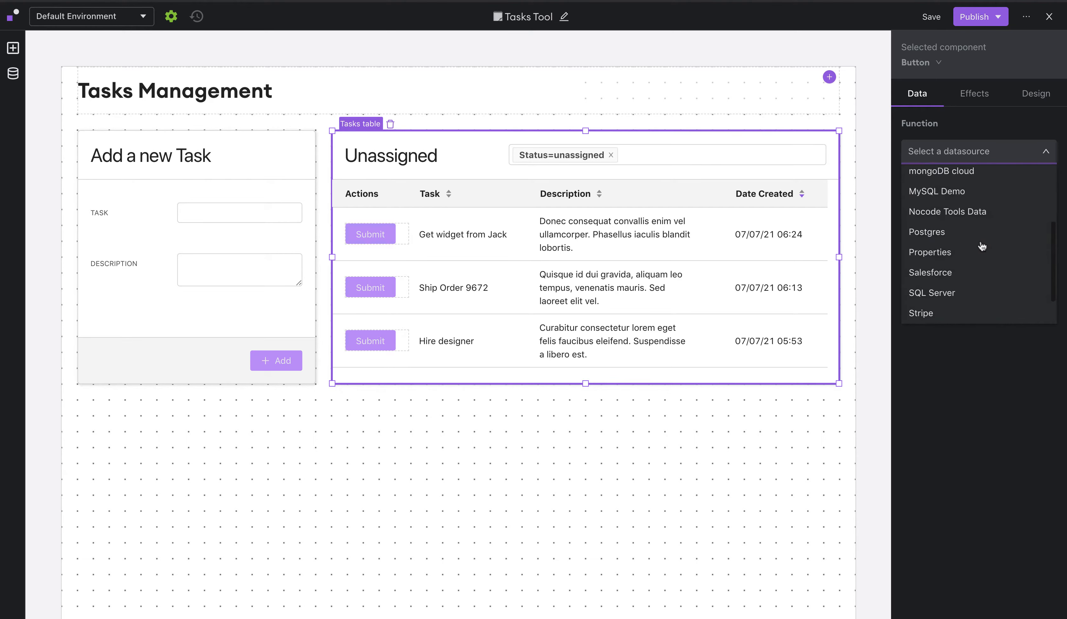
click(954, 298)
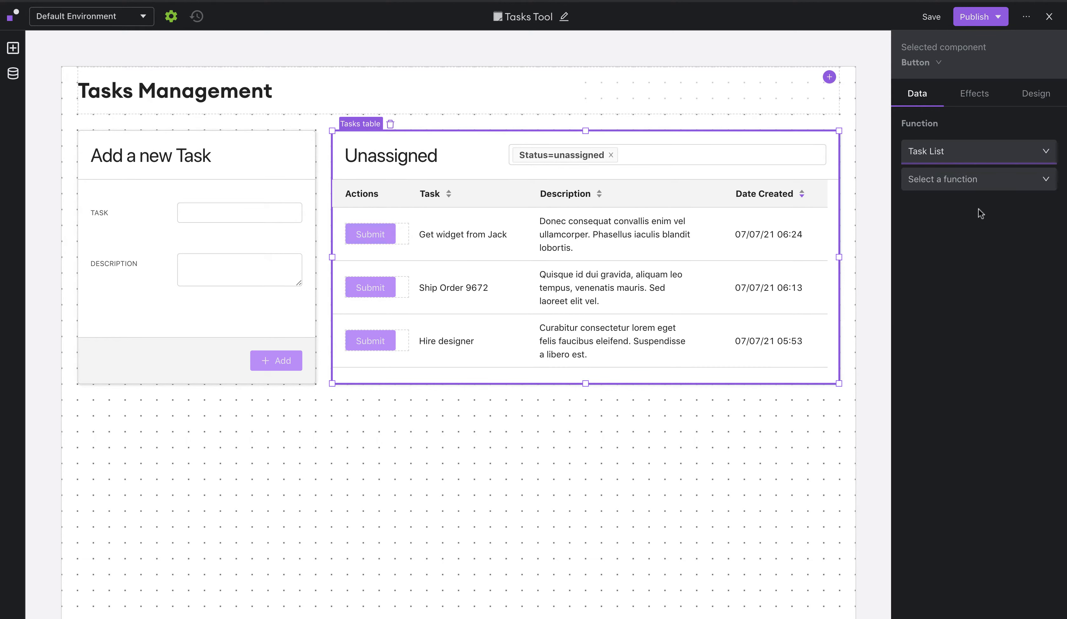
click(958, 179)
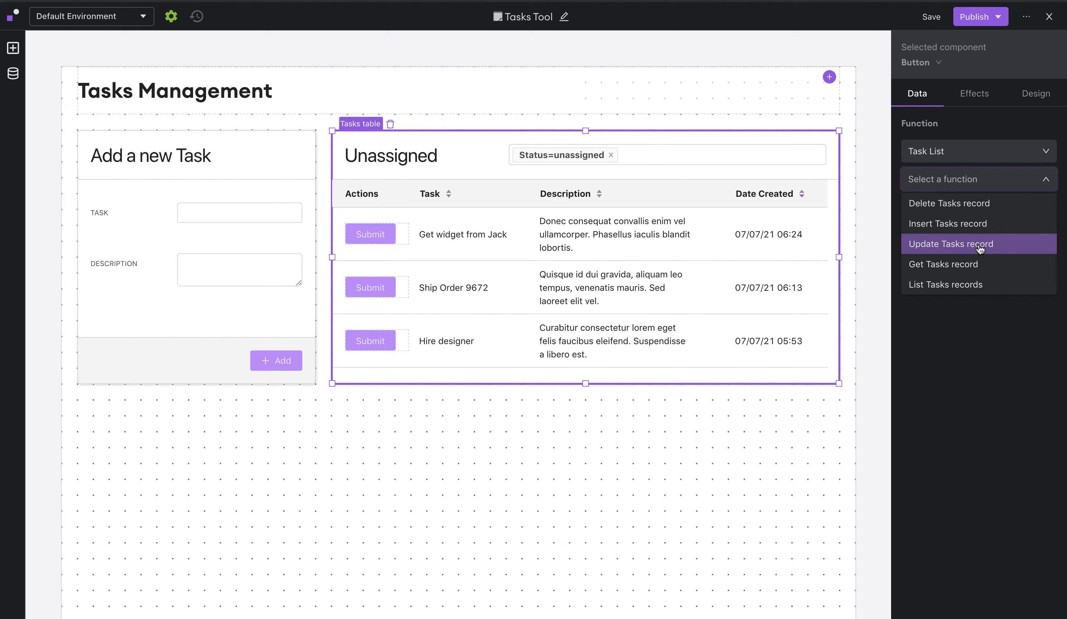
click(1004, 251)
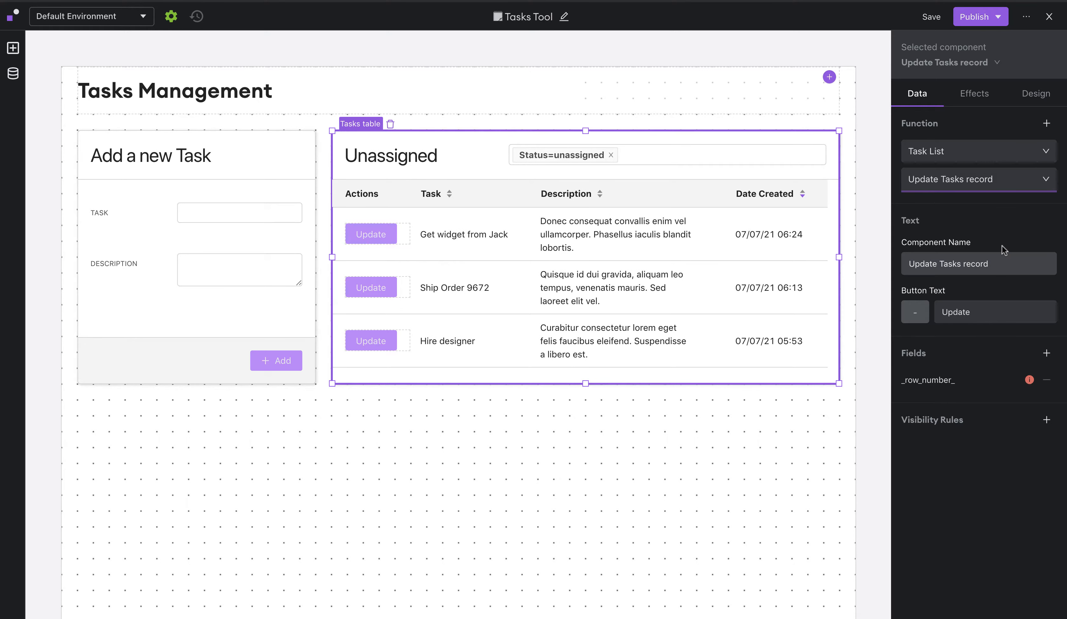
Set the text of the update button in the Actions column to "Claim"
double_click(970, 311)
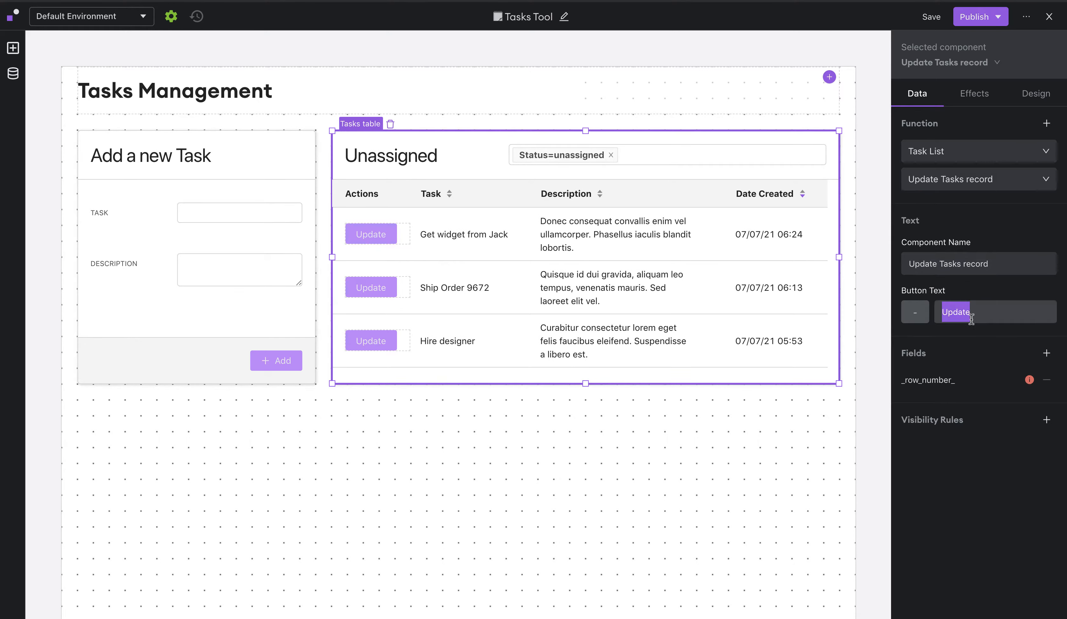
text(Claim)
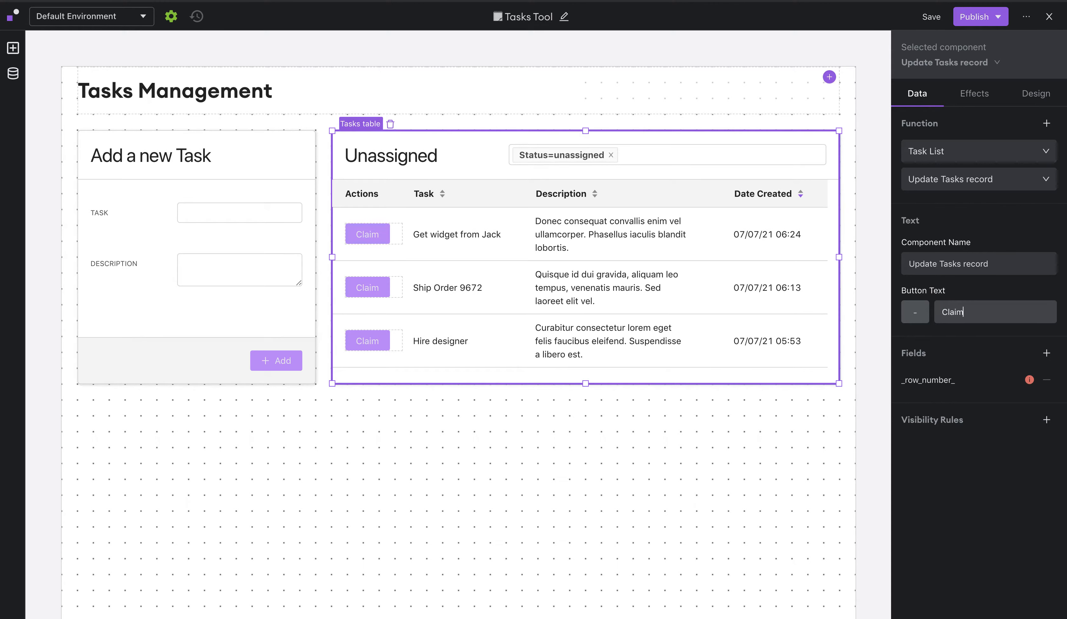
click(968, 350)
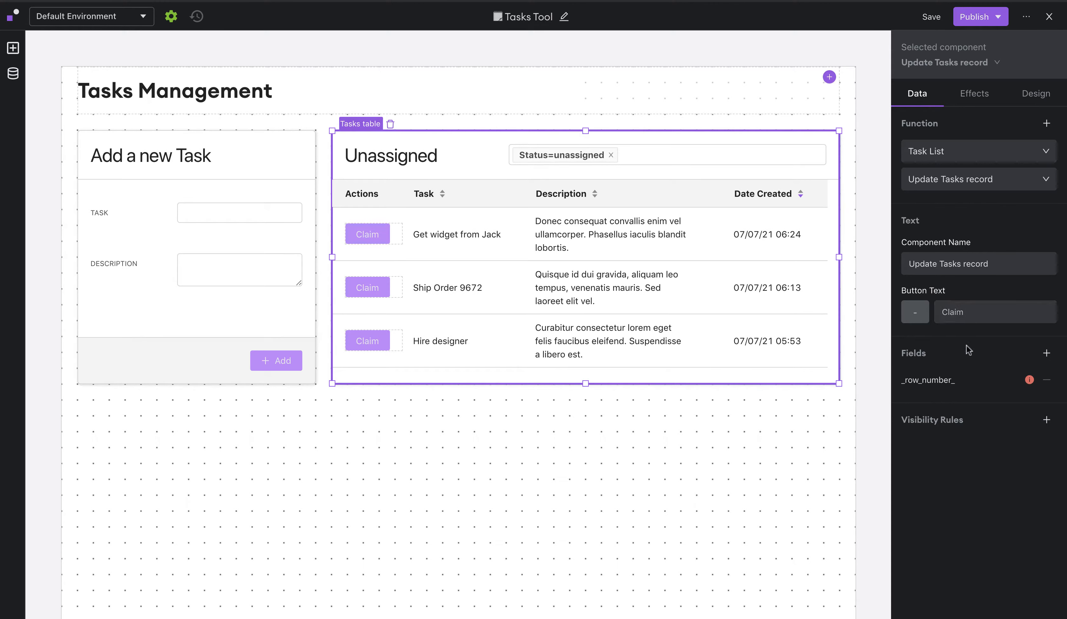
Bind the Claim button's _row_number_ field to the component value This Row / data / _row_number_
click(969, 380)
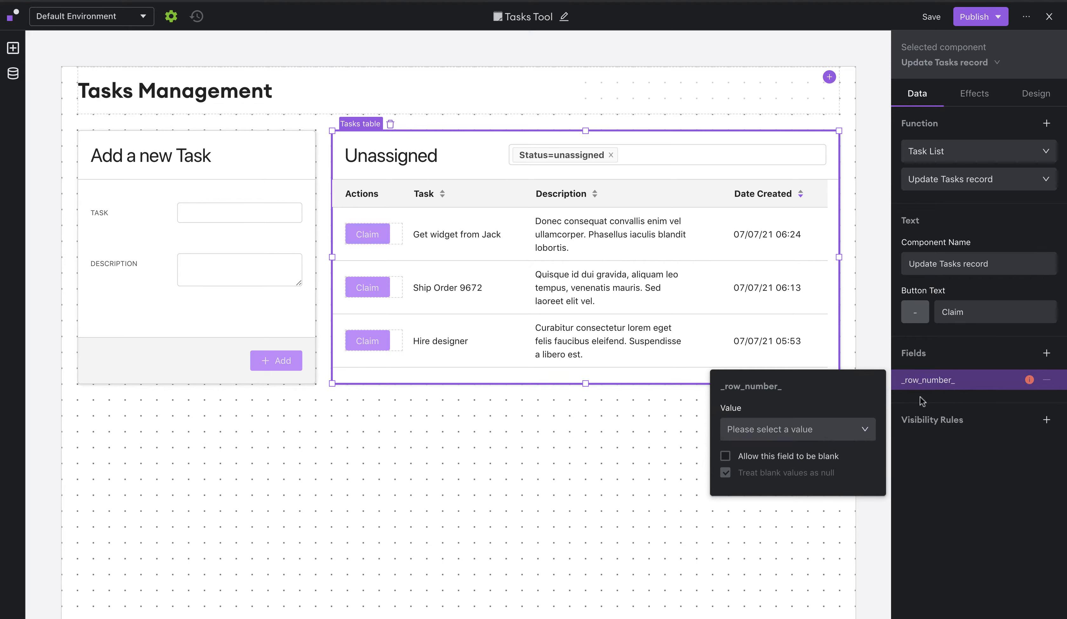
click(825, 439)
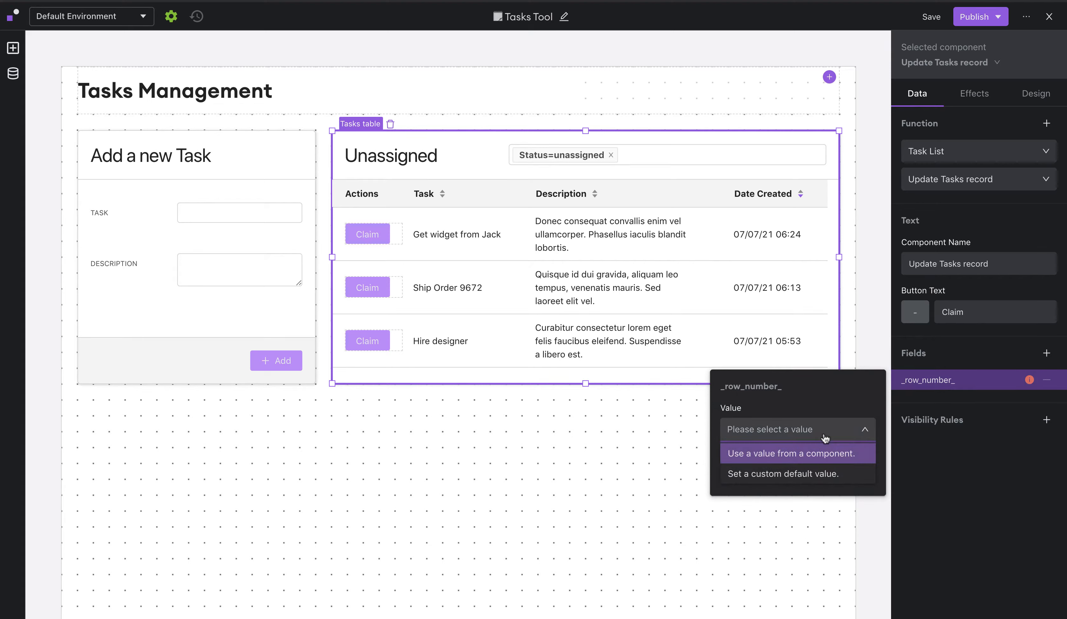
click(800, 456)
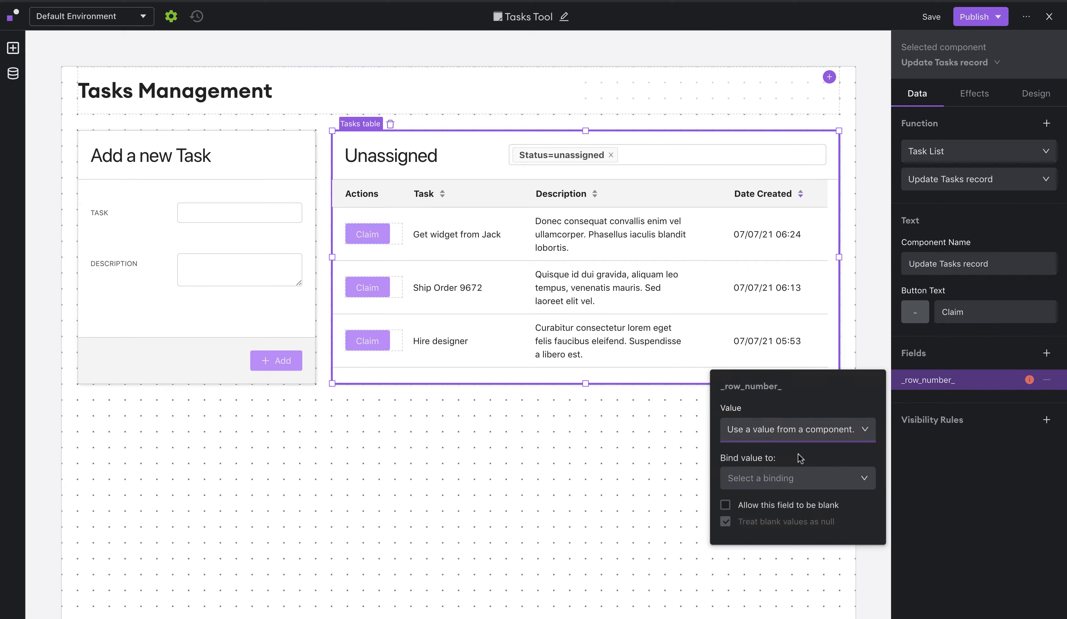
click(792, 488)
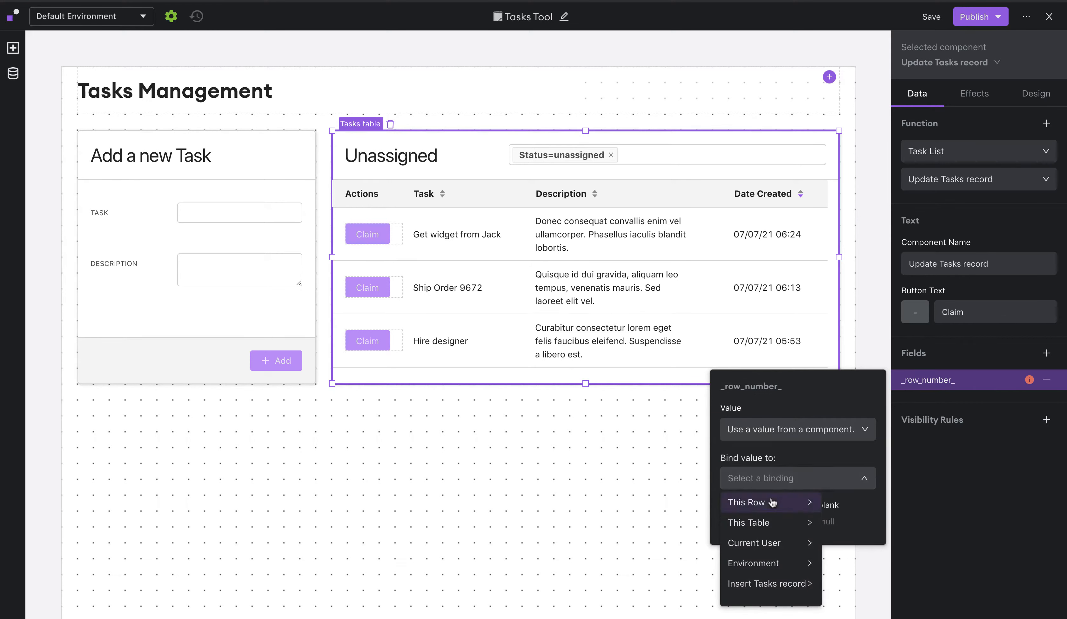
mouse_move(777, 503)
mouse_move(861, 507)
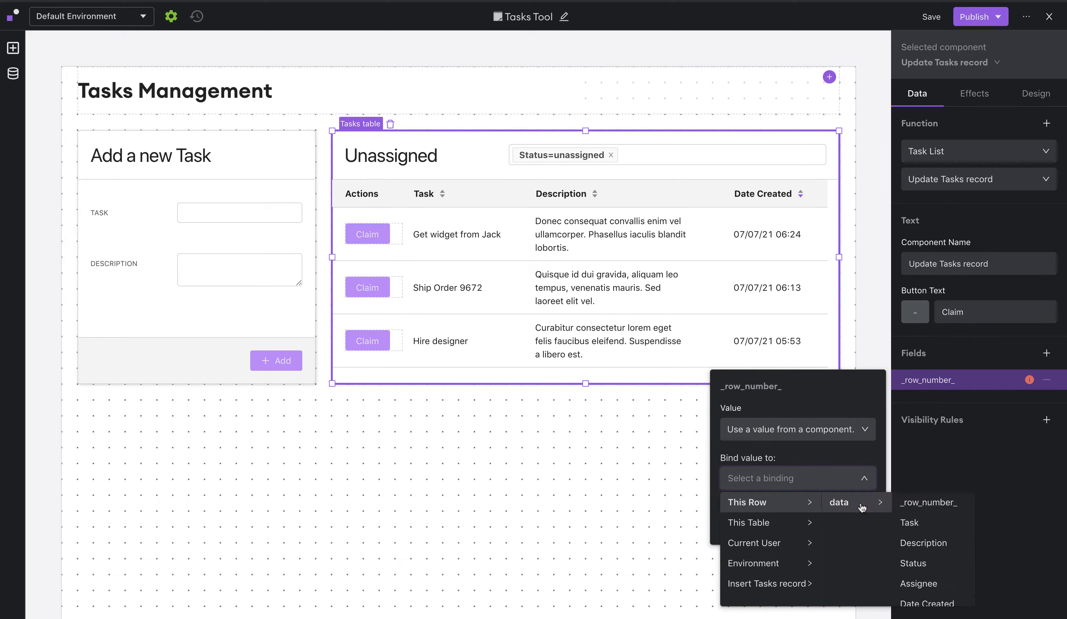
click(925, 506)
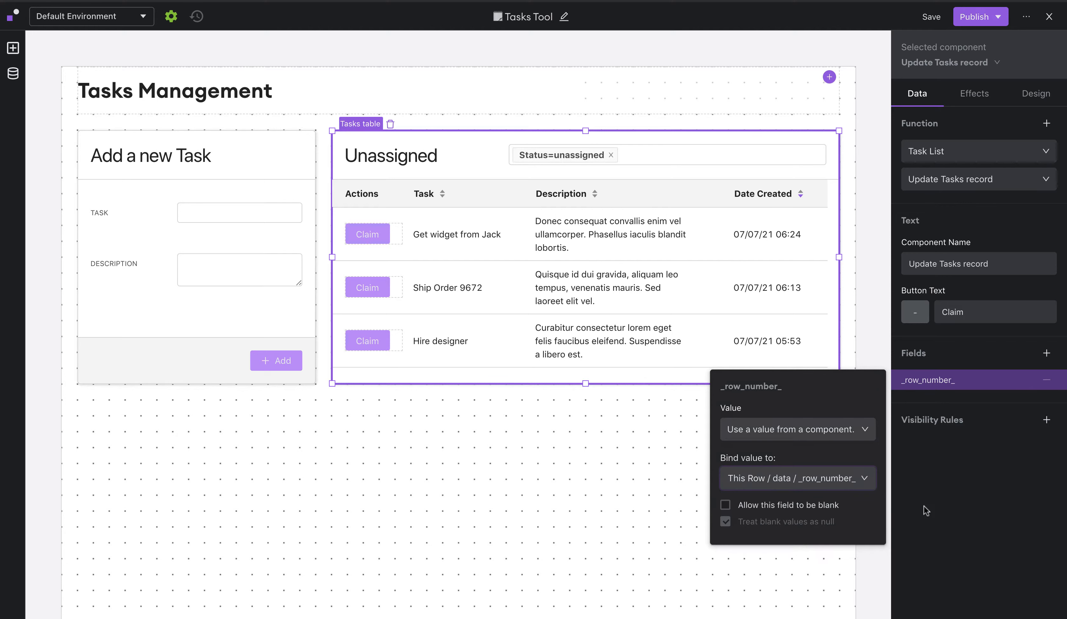
click(948, 410)
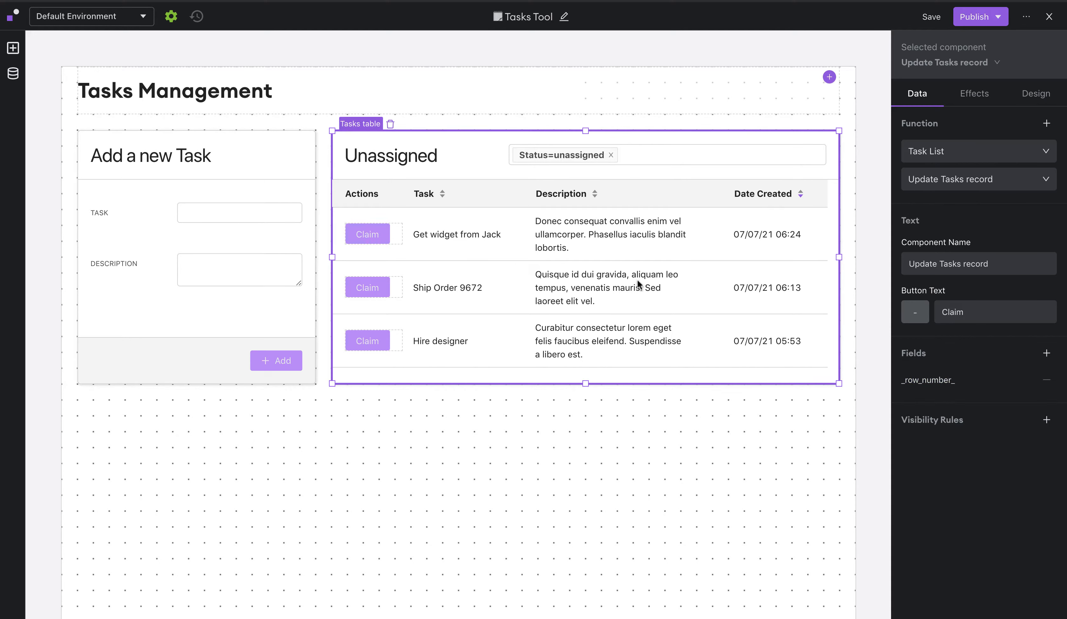
Add the Status field to the Claim button and give it the custom default value "in progress"
click(1047, 354)
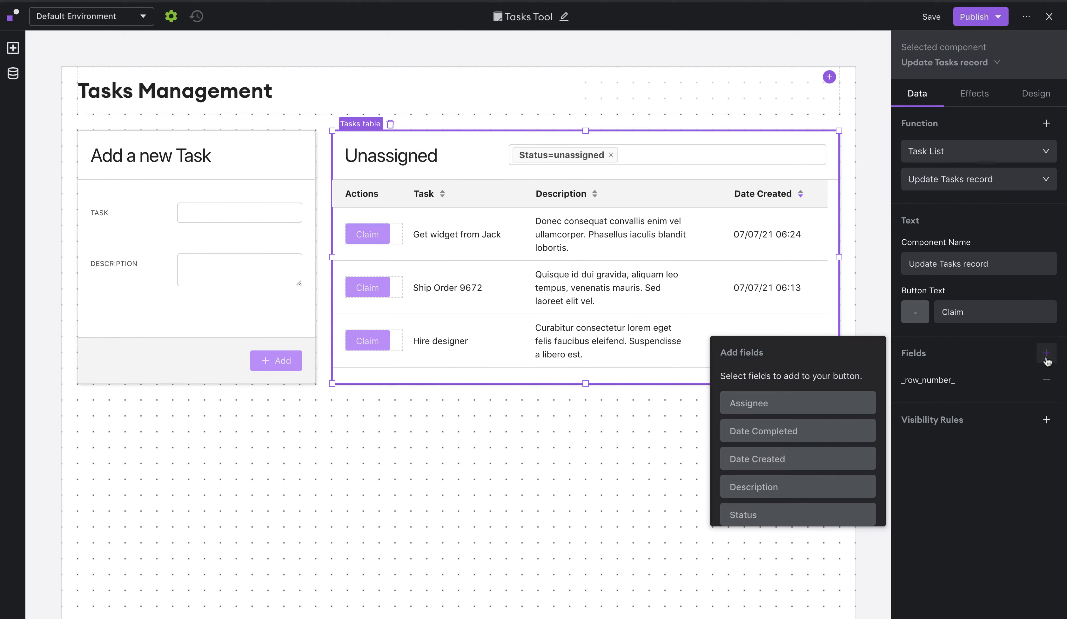
click(778, 514)
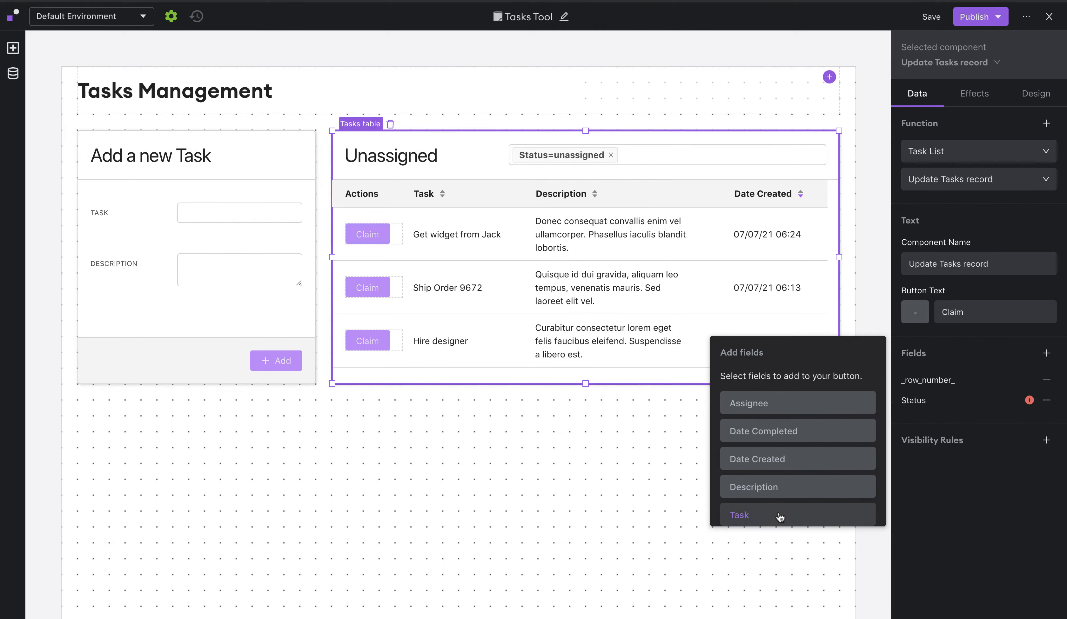
click(964, 410)
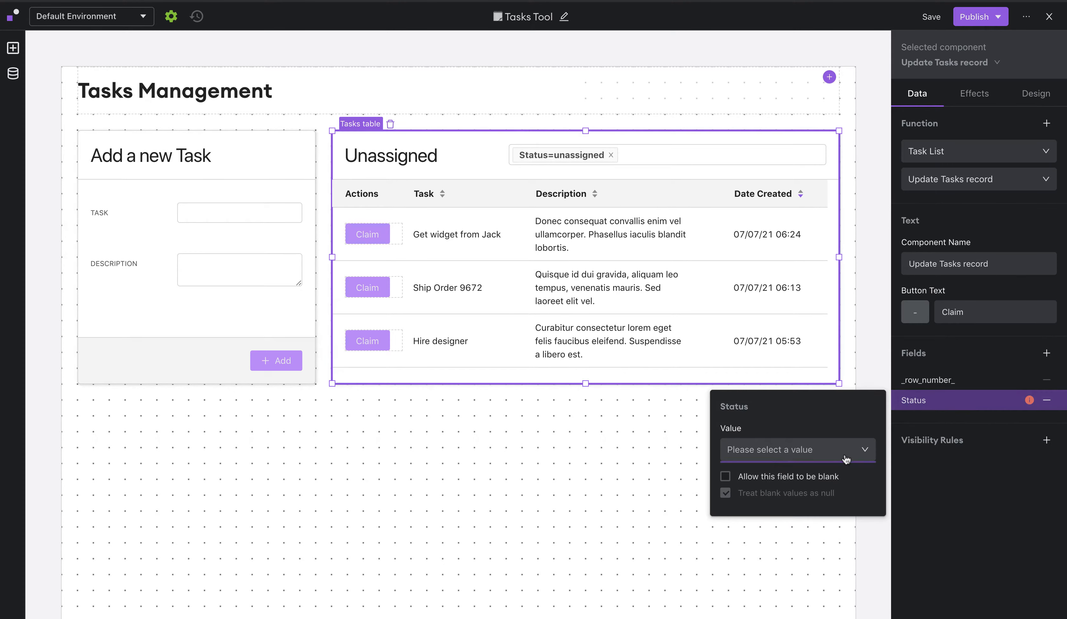
click(829, 459)
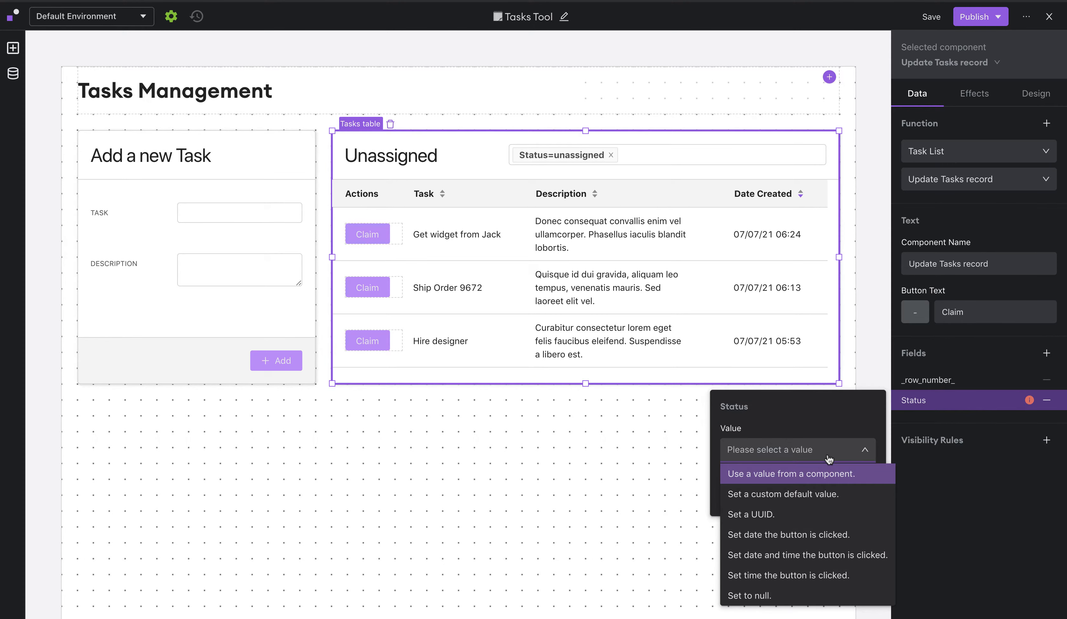
click(819, 493)
click(778, 498)
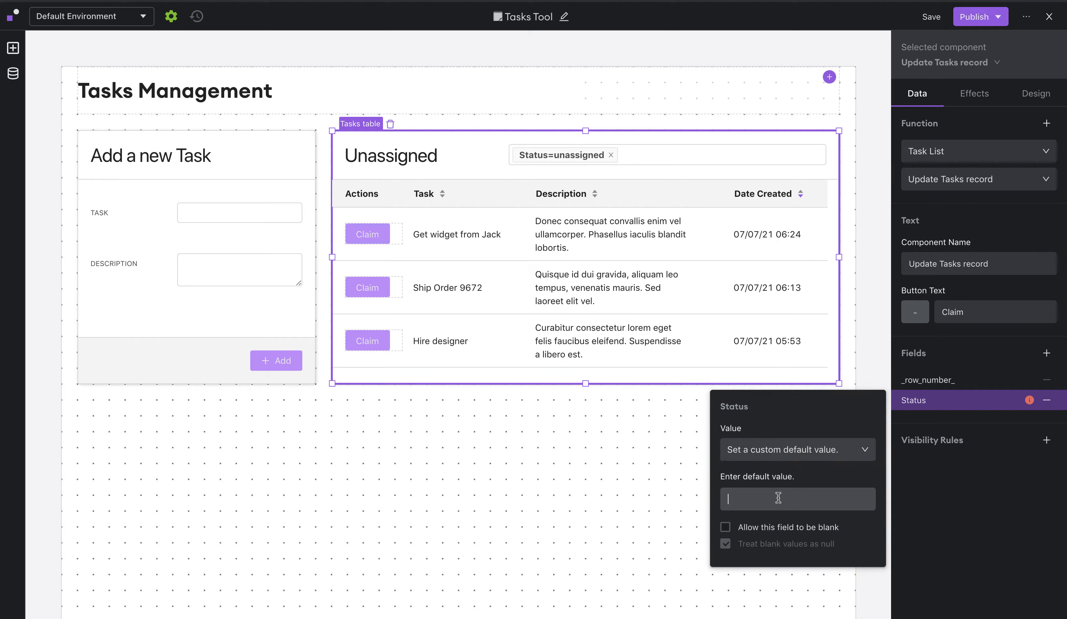
text(in progress)
click(985, 439)
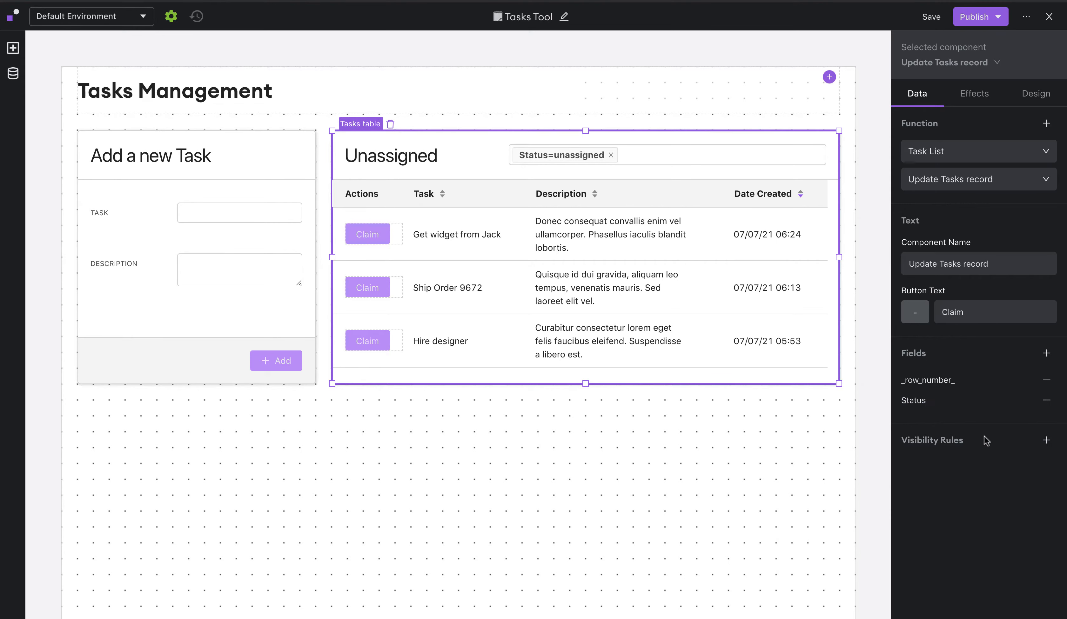
Add the Assignee field to the Claim button and bind it to the component value Current User / Email
click(1048, 360)
click(820, 403)
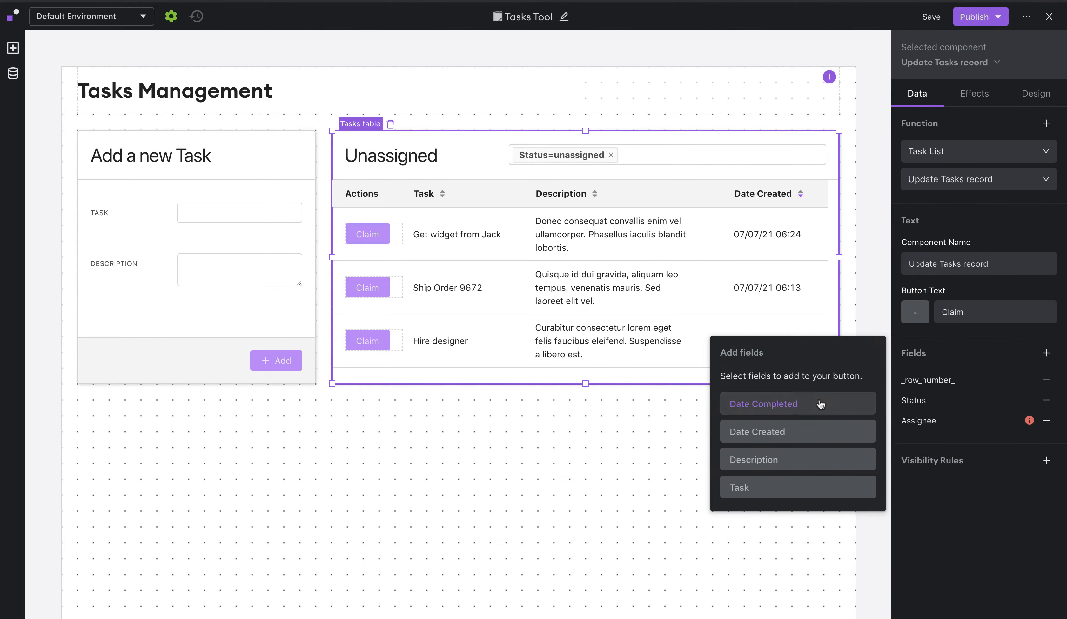
click(974, 422)
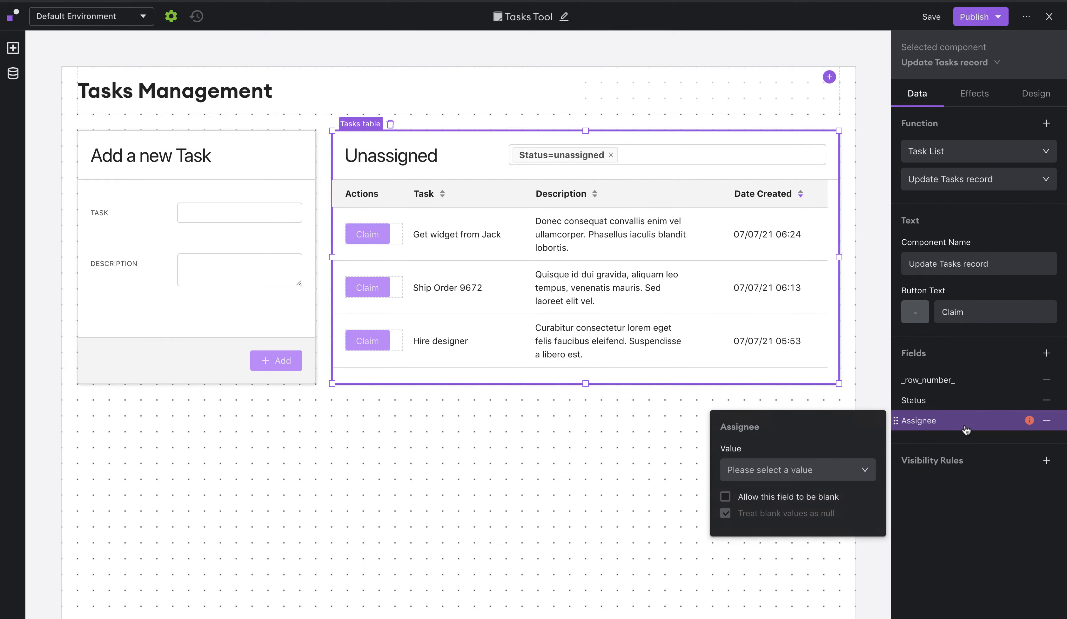
click(843, 474)
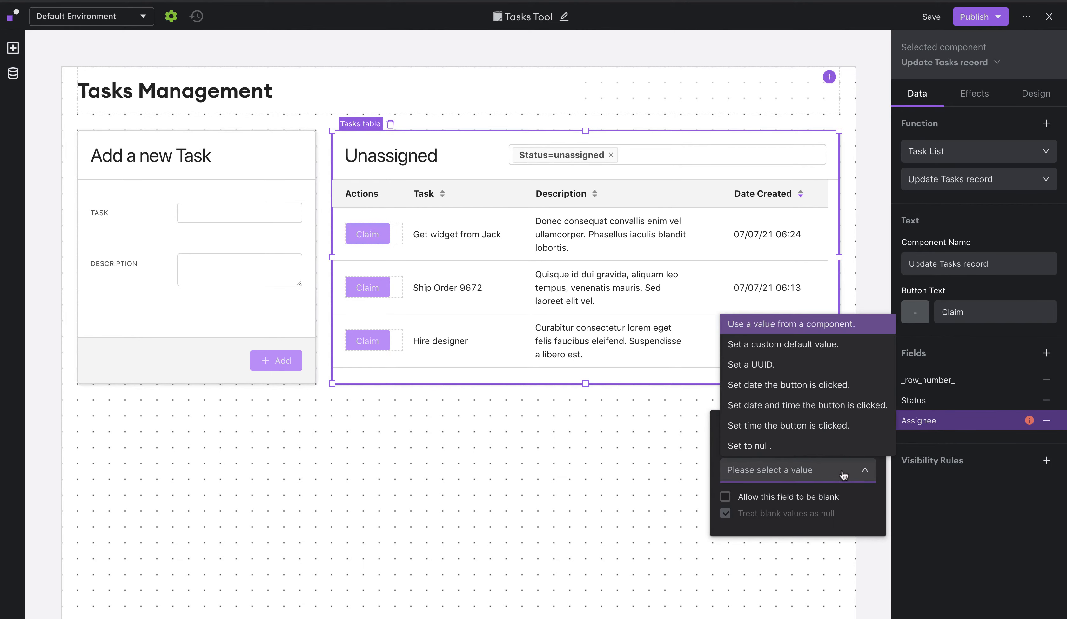
click(791, 324)
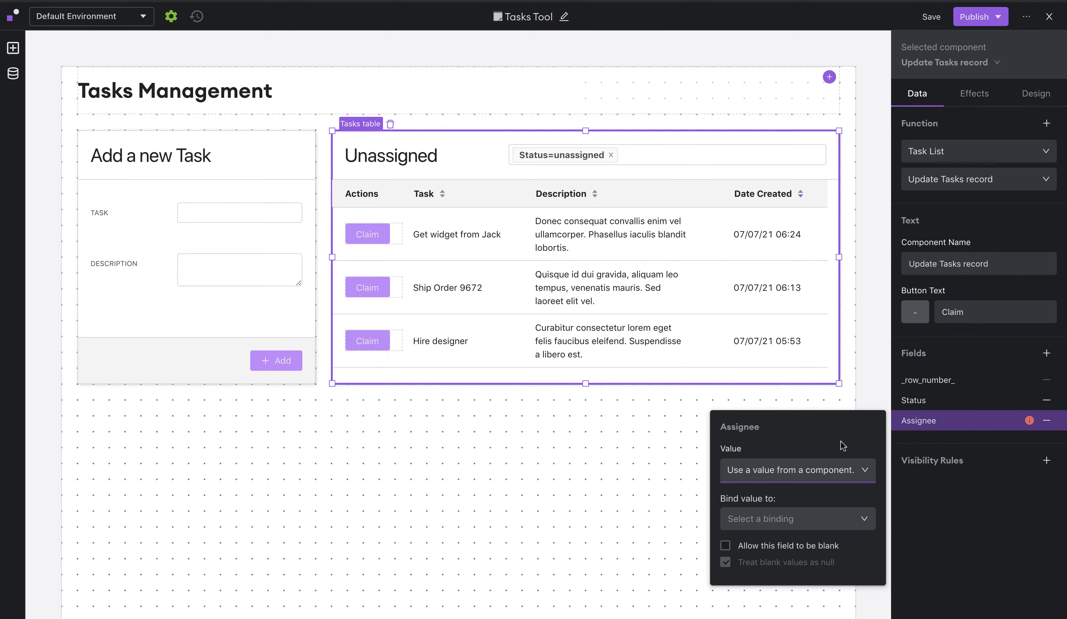
click(857, 529)
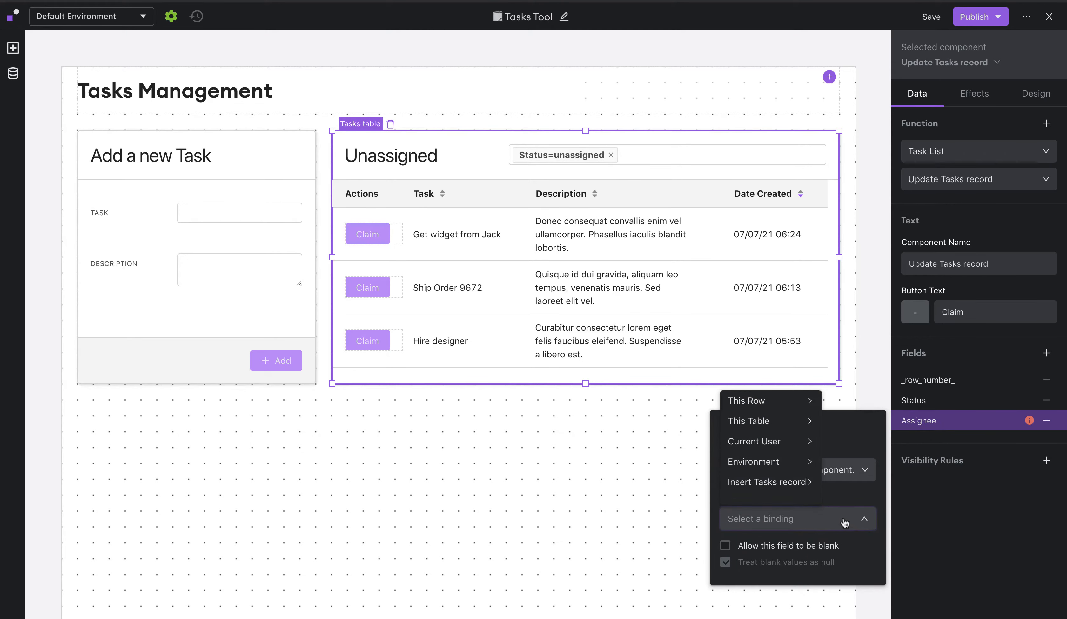
click(773, 444)
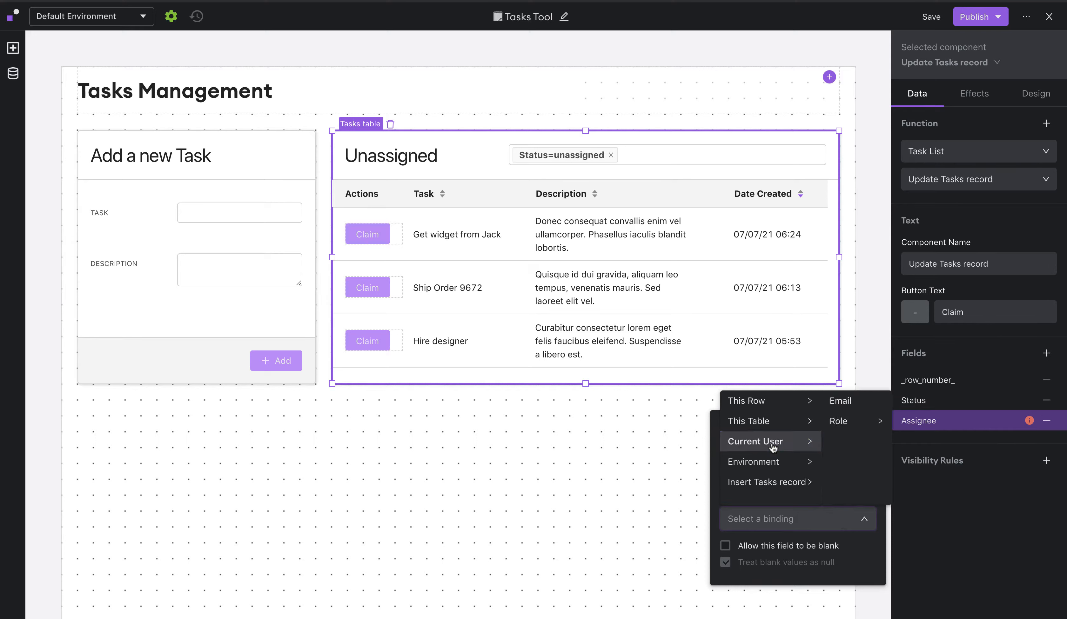
click(855, 408)
click(955, 366)
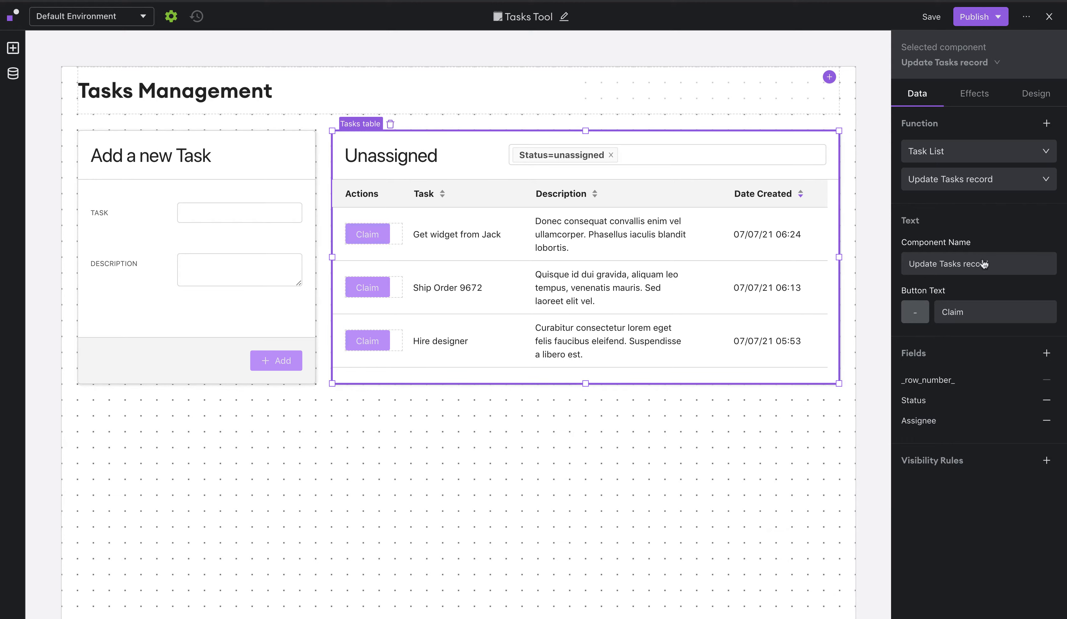
Add a second Button inside the Flex1 component and connect it to the Task List datasource's Delete Tasks record function
click(997, 63)
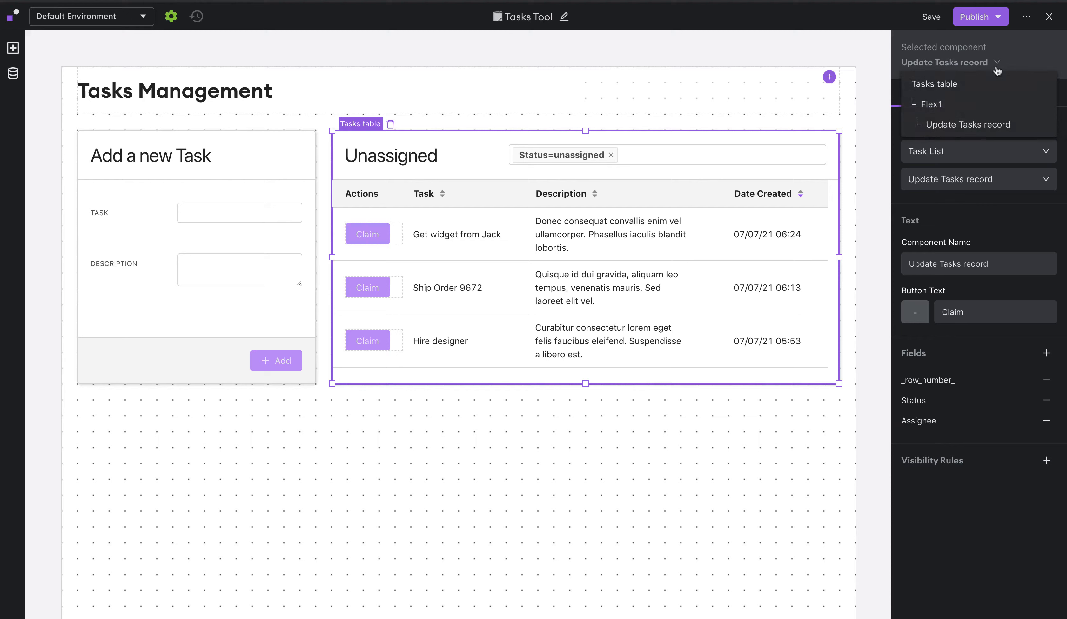
click(970, 104)
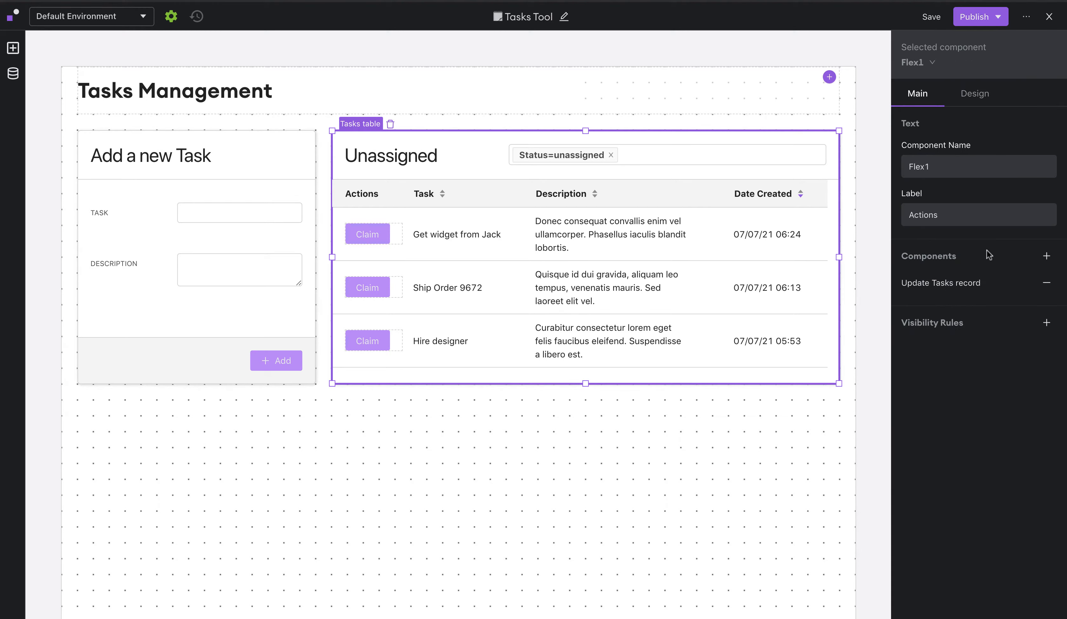
click(1042, 258)
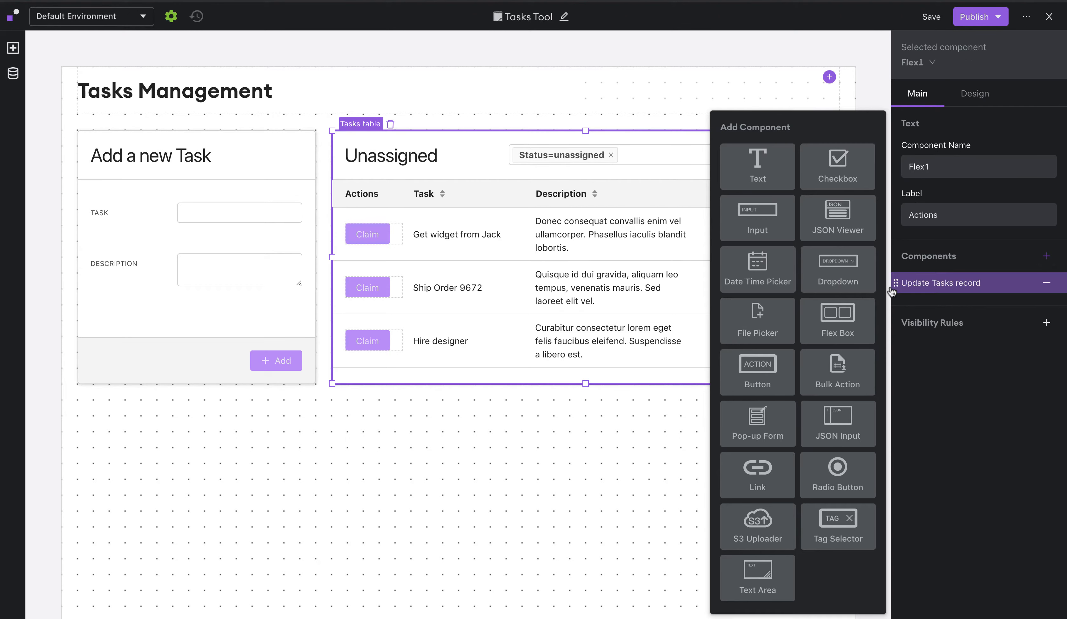
click(758, 372)
click(965, 153)
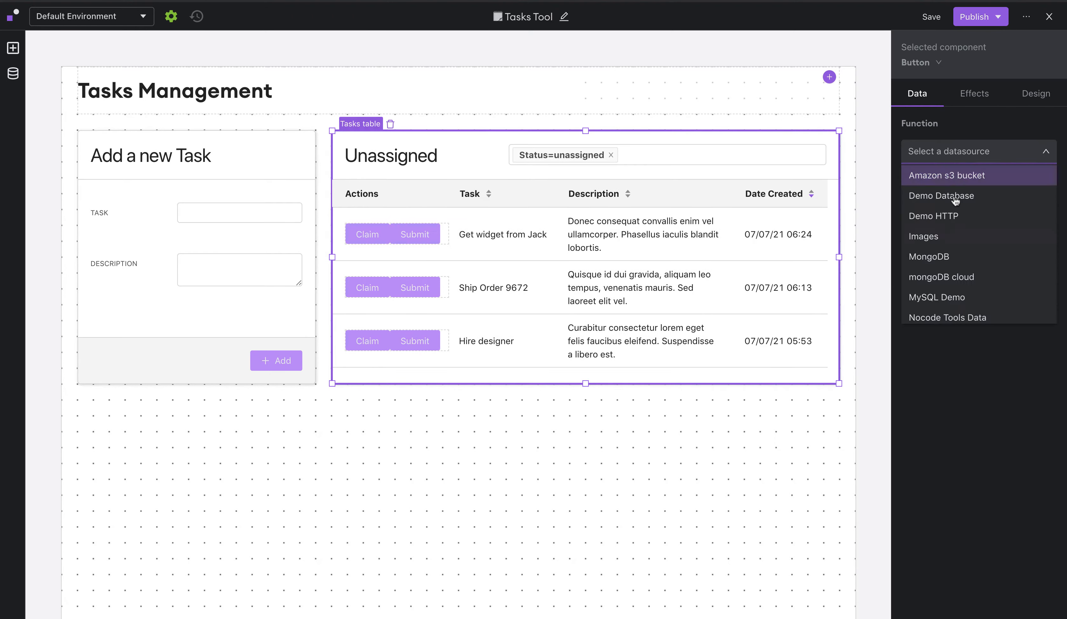
scroll(954, 260, down, 3)
scroll(953, 260, down, 2)
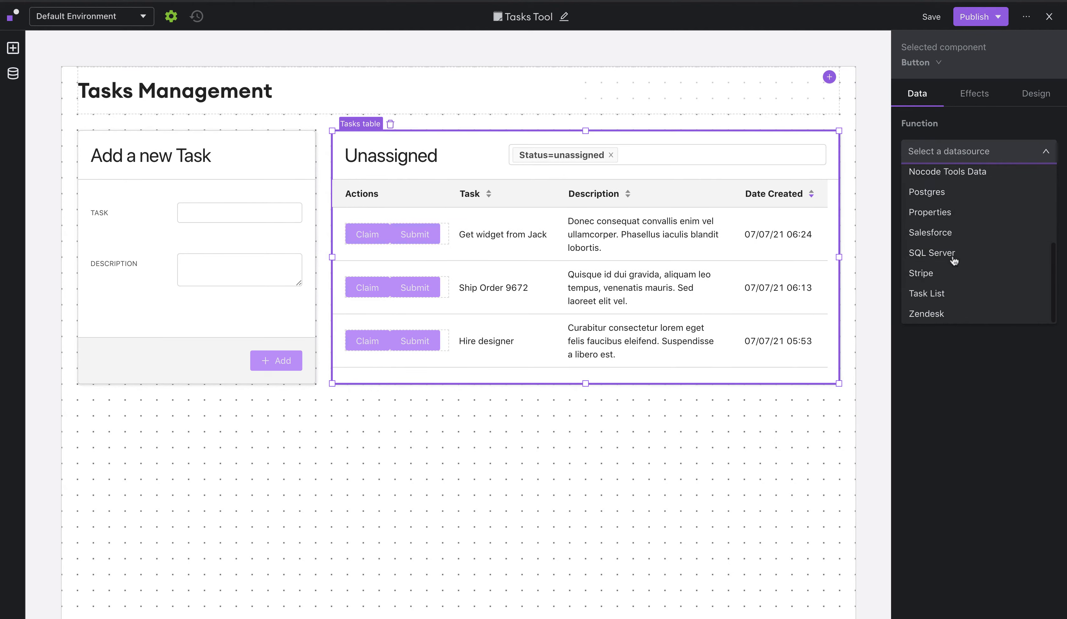
click(955, 294)
click(949, 179)
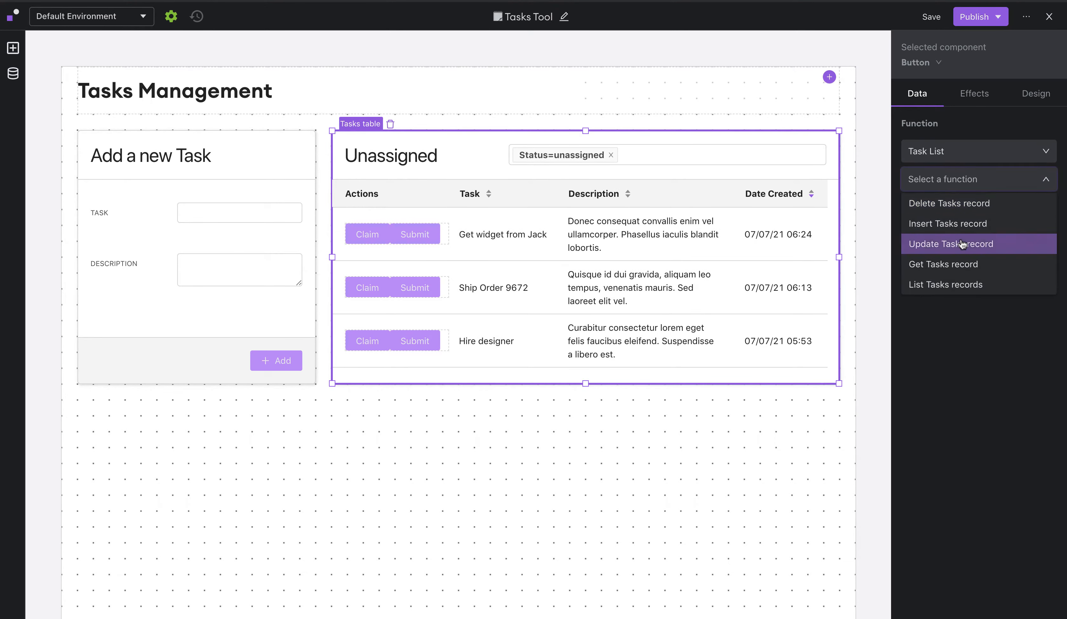
click(995, 207)
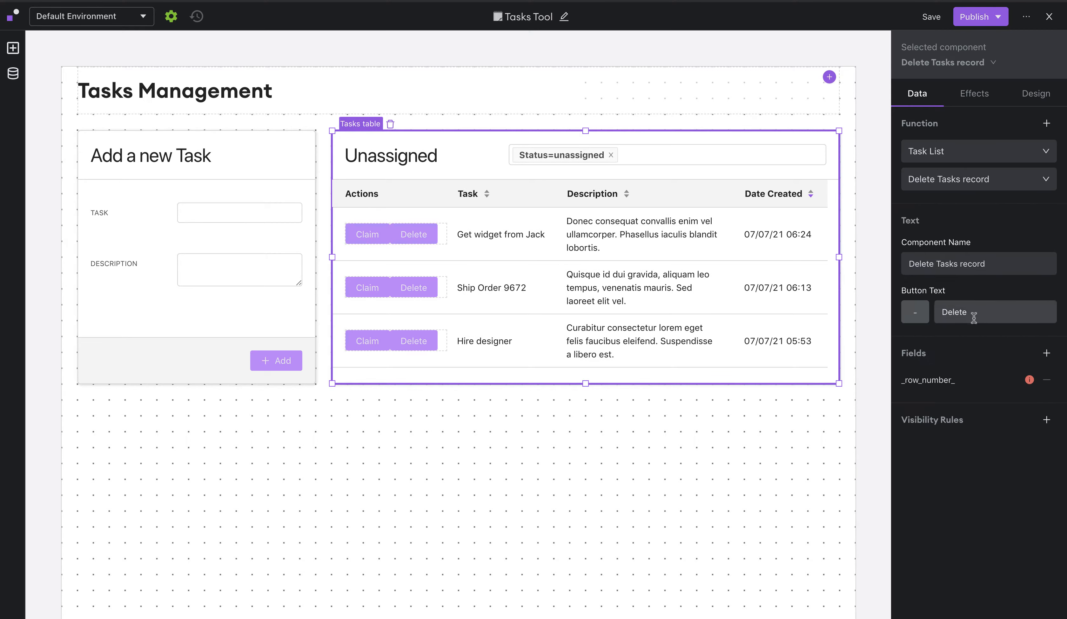
Give the delete button a trash can icon and clear its button text
click(915, 311)
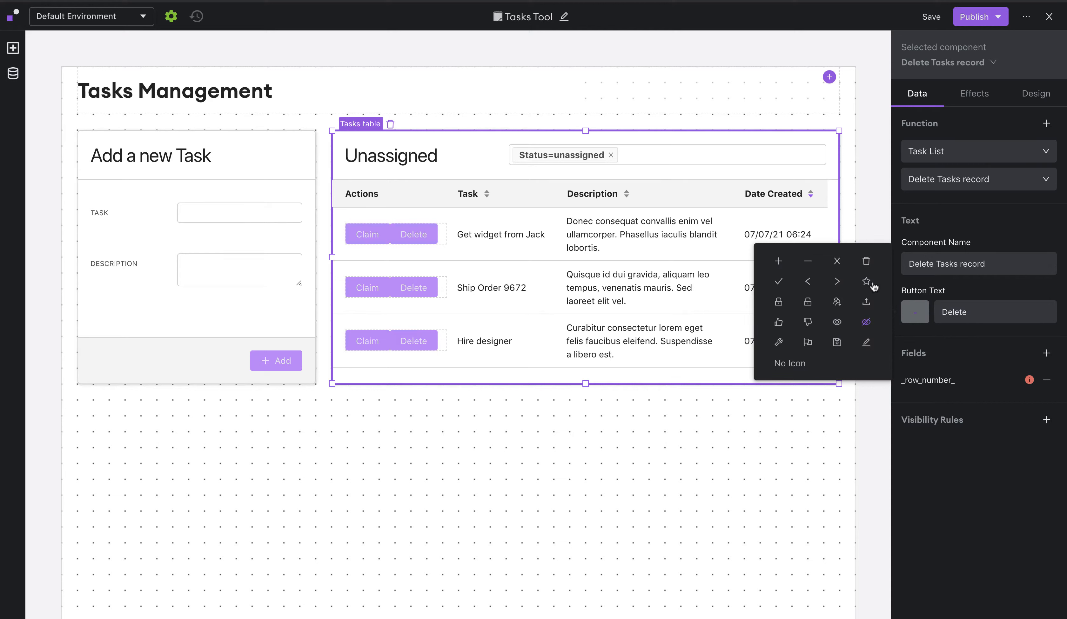
click(866, 260)
double_click(978, 312)
key(BackSpace)
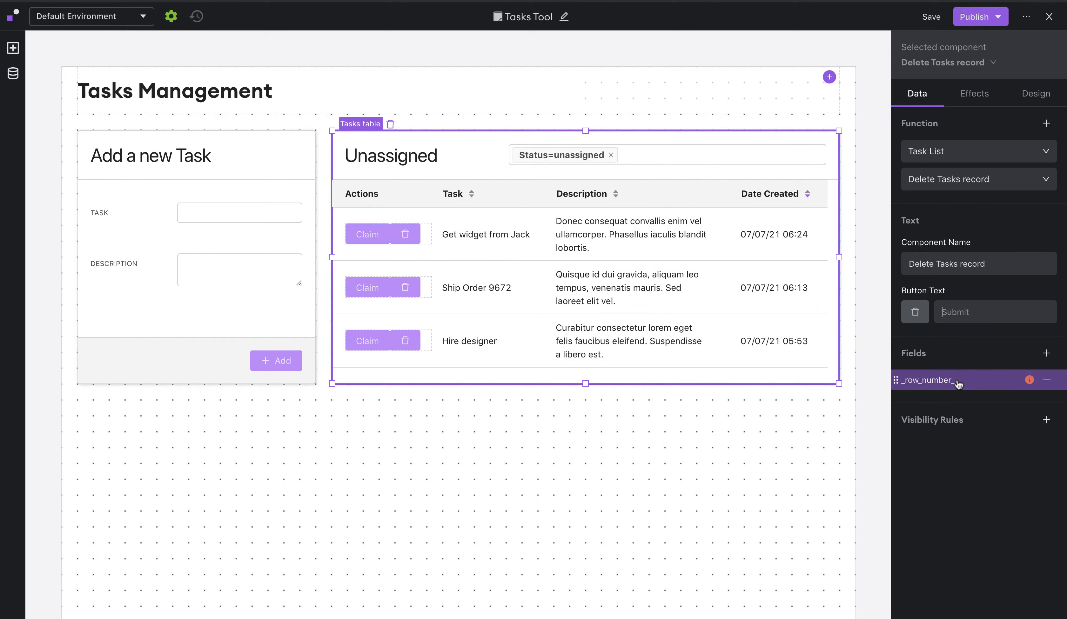
Bind the delete button's _row_number_ field to the component value This Row / data / _row_number_
click(973, 386)
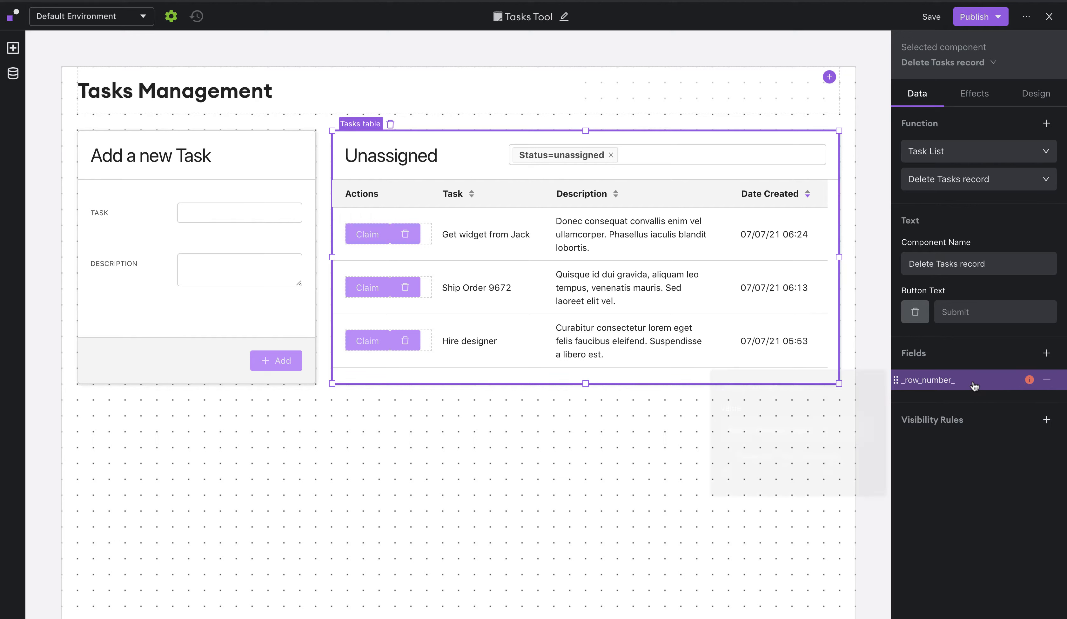
click(812, 432)
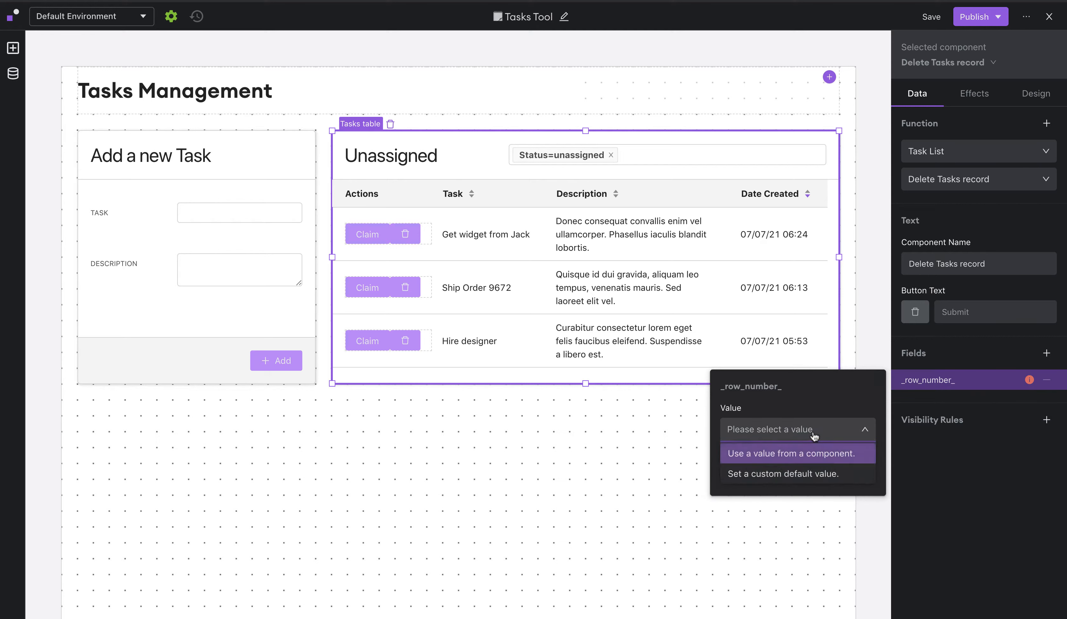
click(788, 454)
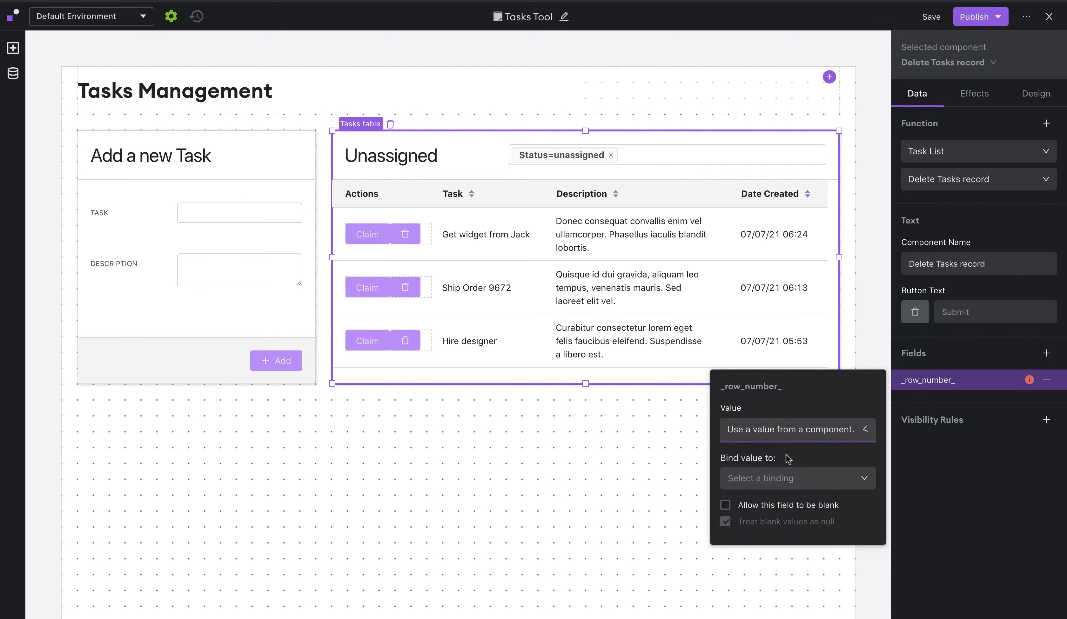
click(805, 481)
mouse_move(778, 501)
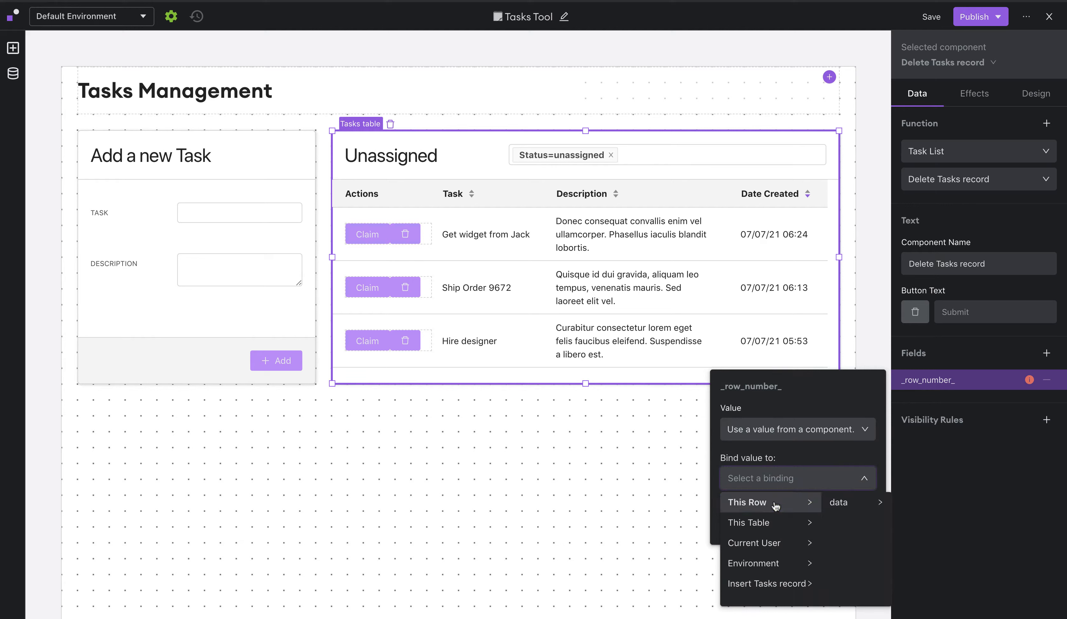
mouse_move(849, 507)
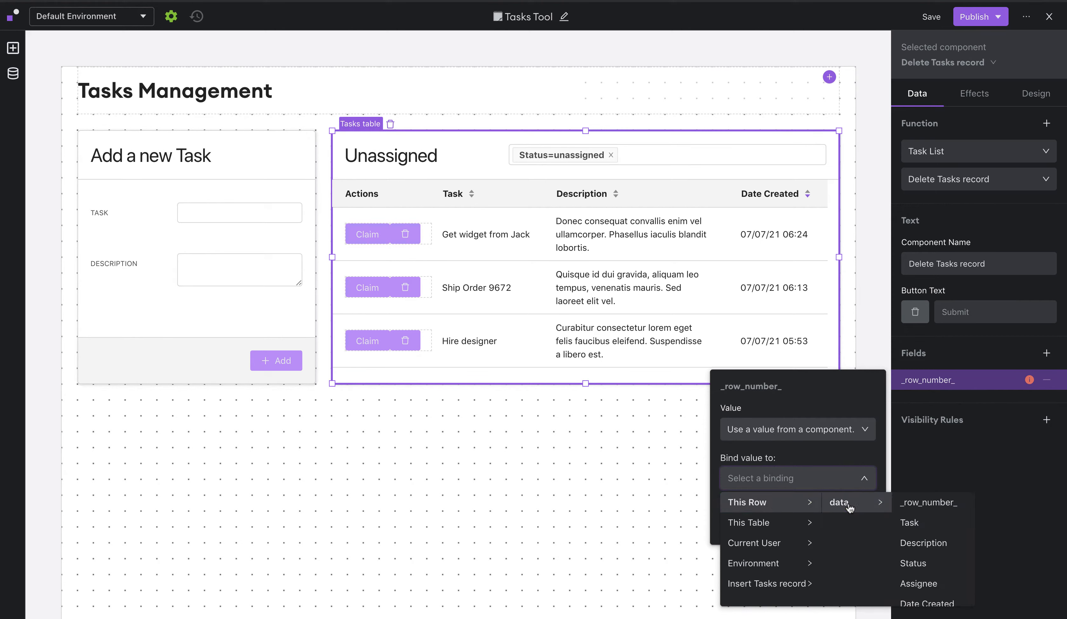
click(935, 506)
click(950, 407)
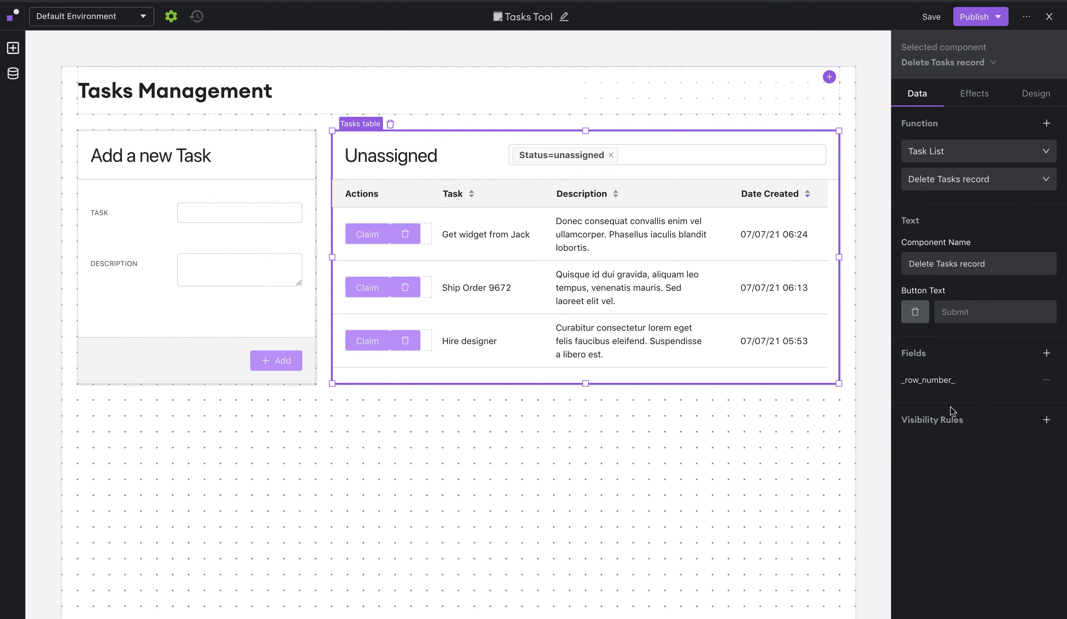
Set the delete button's color to white
click(1018, 95)
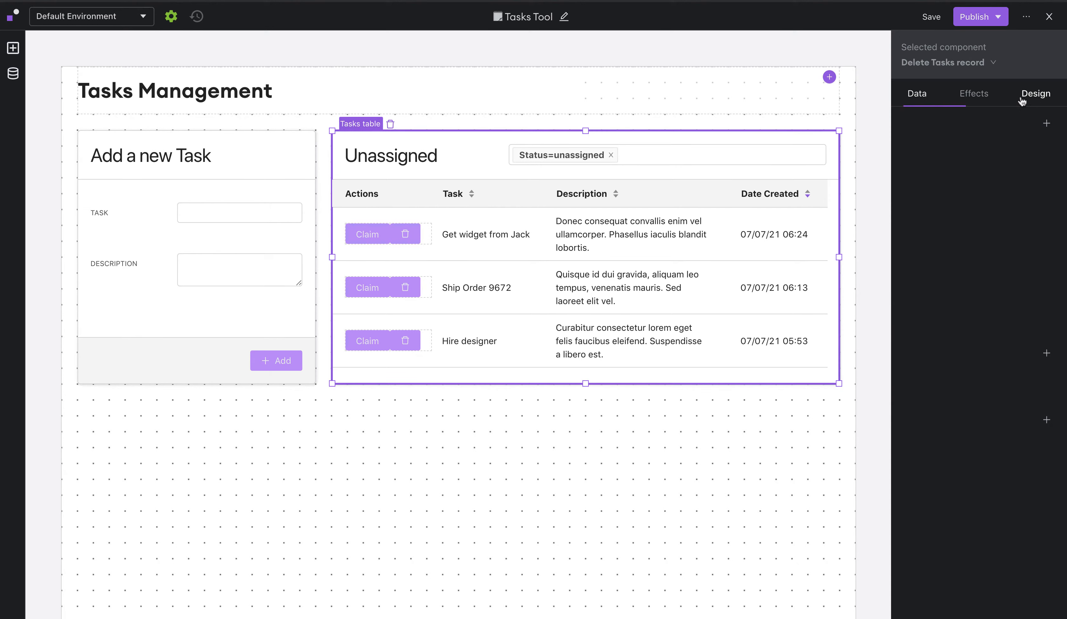
click(920, 324)
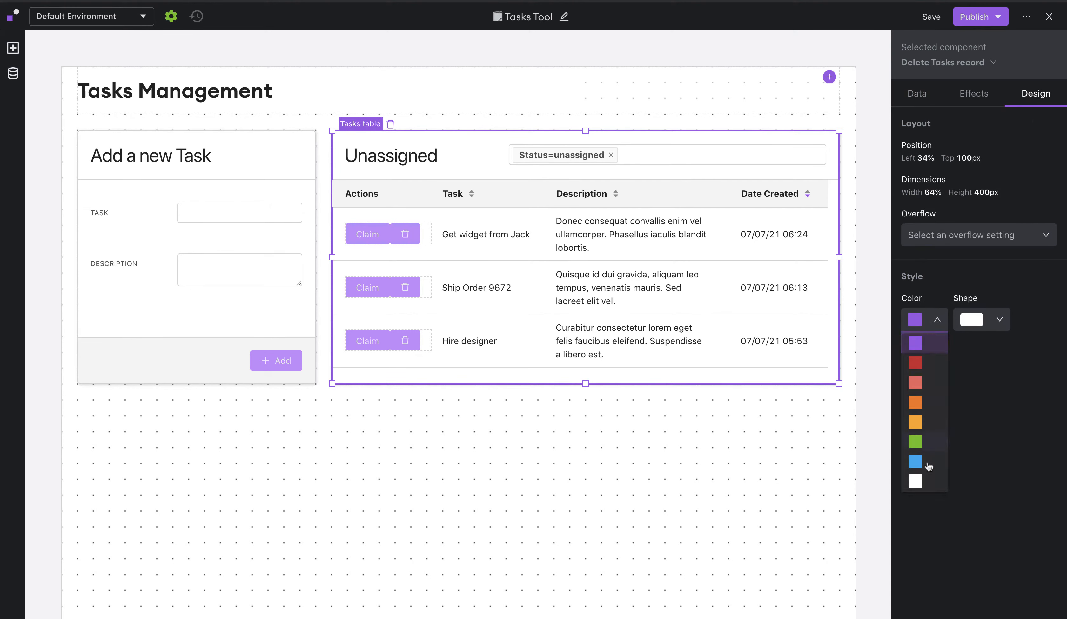
click(918, 482)
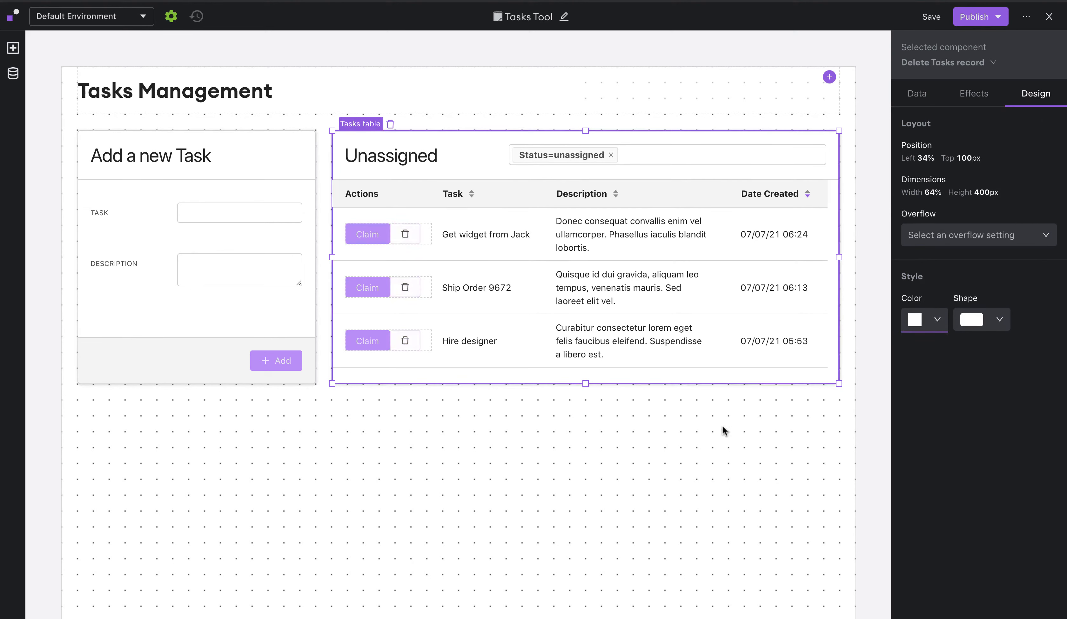
Add a Card list below the form and table, and connect it to the Task List datasource's List Tasks records function
click(13, 48)
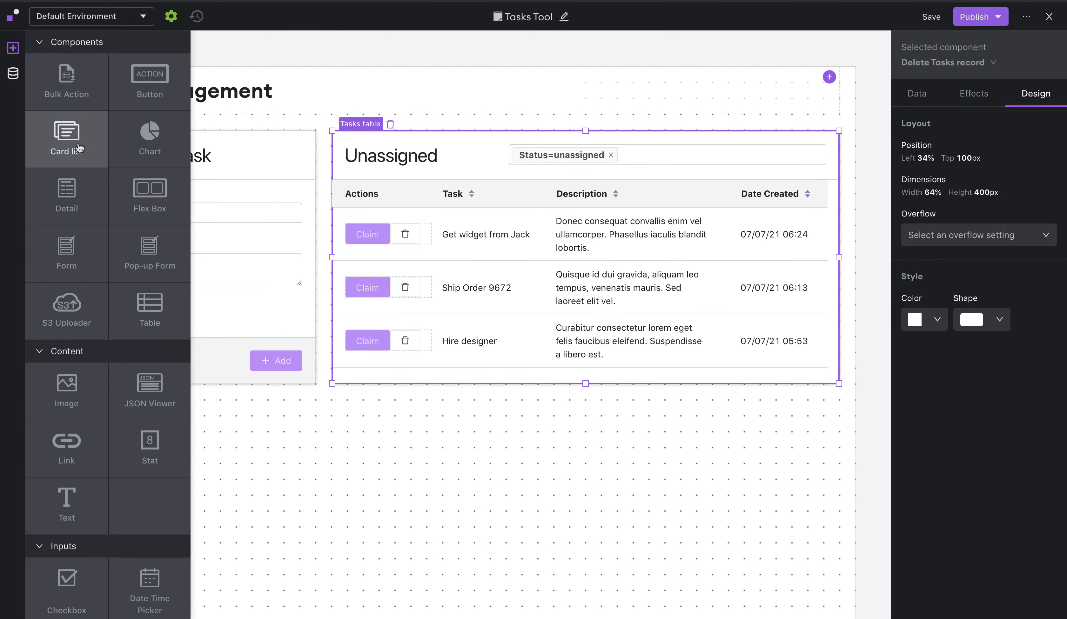
click(70, 153)
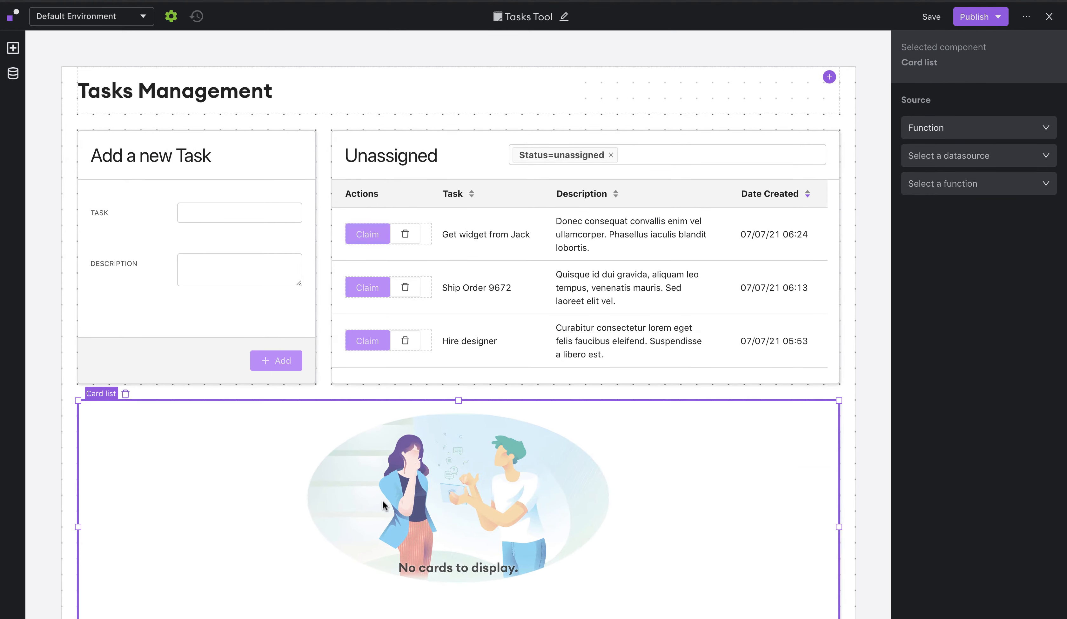
click(976, 169)
scroll(965, 200, down, 3)
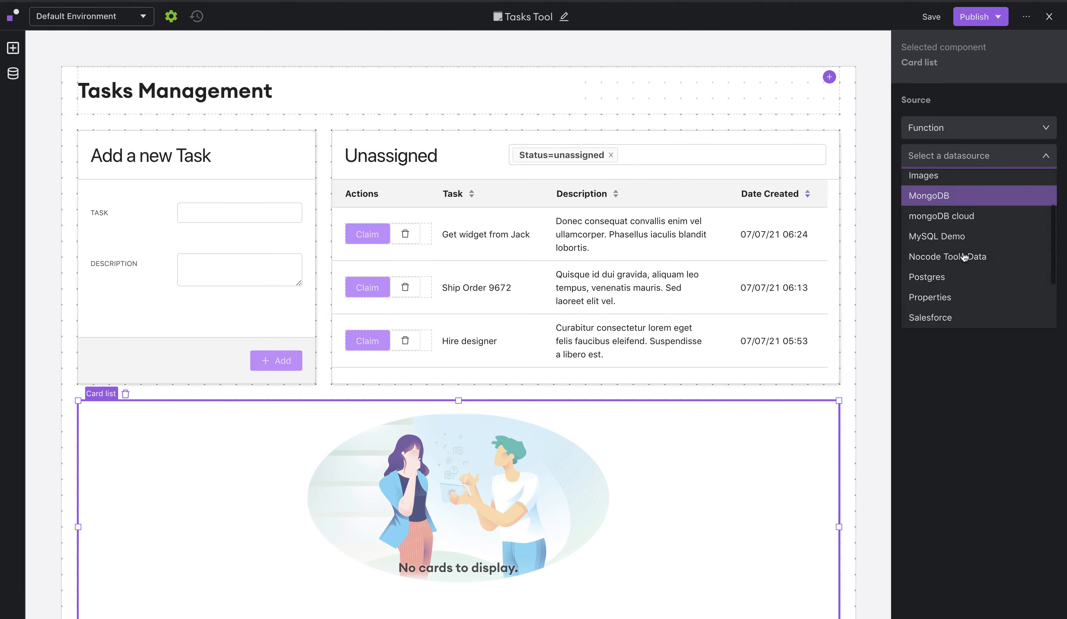
click(956, 306)
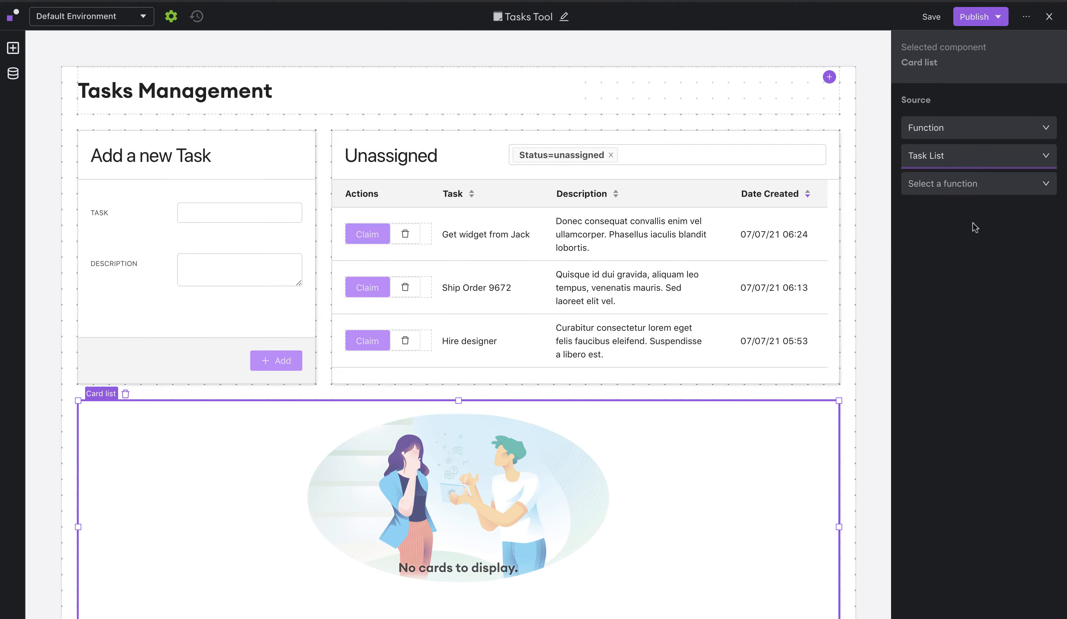
click(940, 184)
click(954, 210)
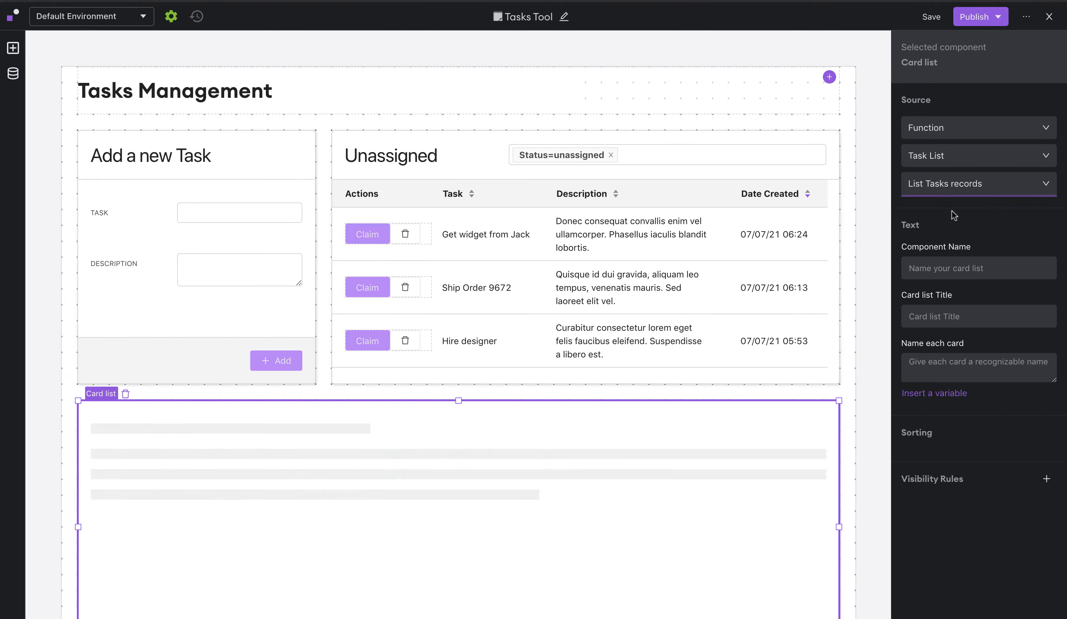
Title the card list Active Tasks
triple_click(986, 316)
text(Activ)
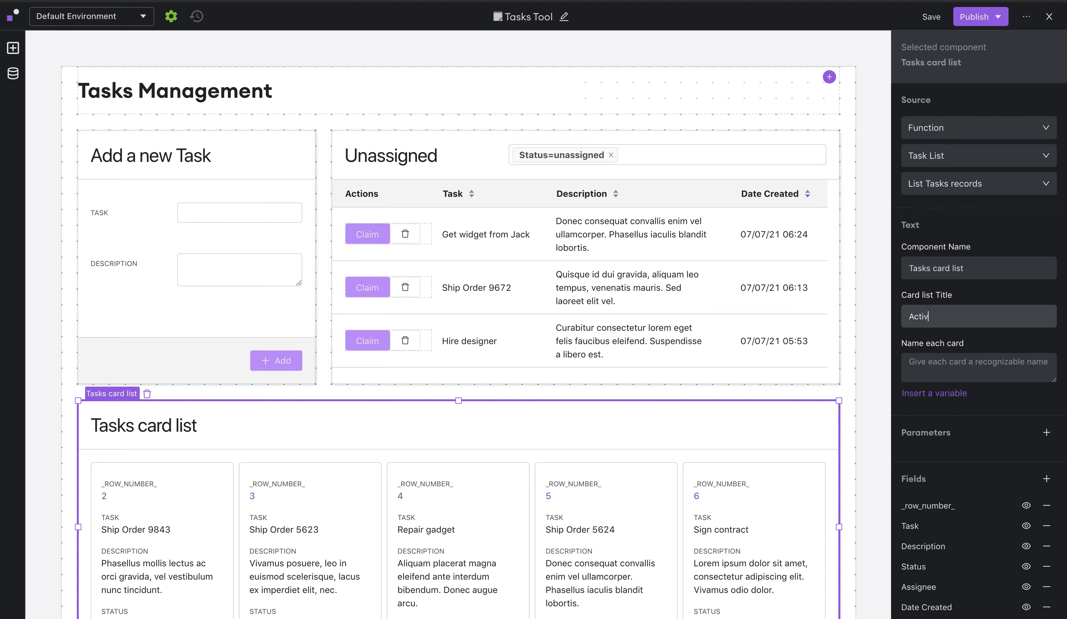
text(e Tasks)
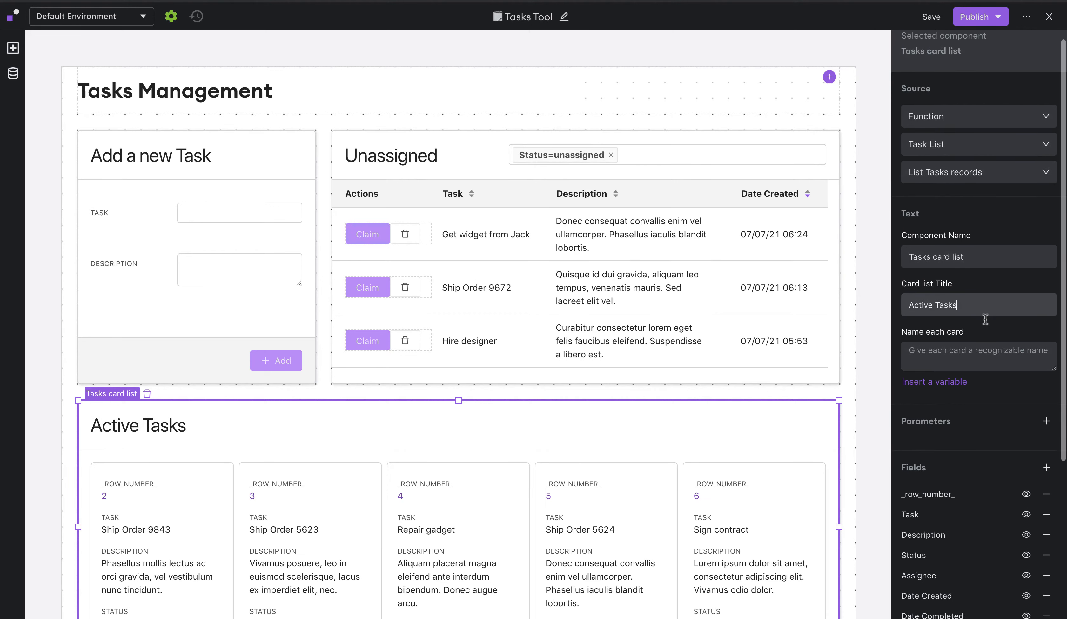
Name each card with the variable This Card / data / Task
scroll(985, 319, down, 2)
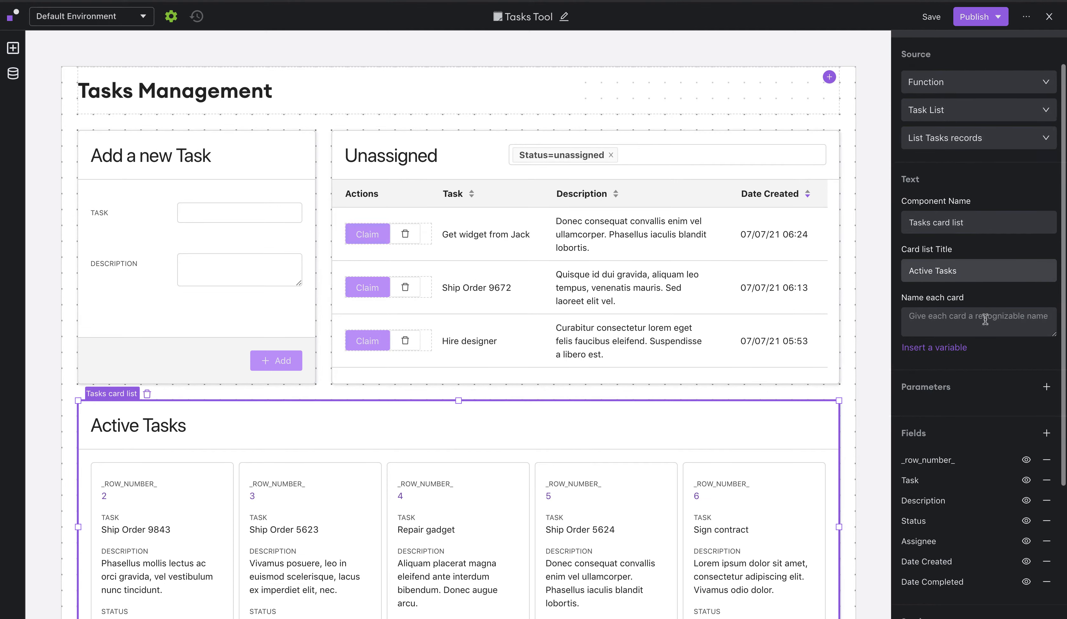
click(947, 348)
mouse_move(944, 368)
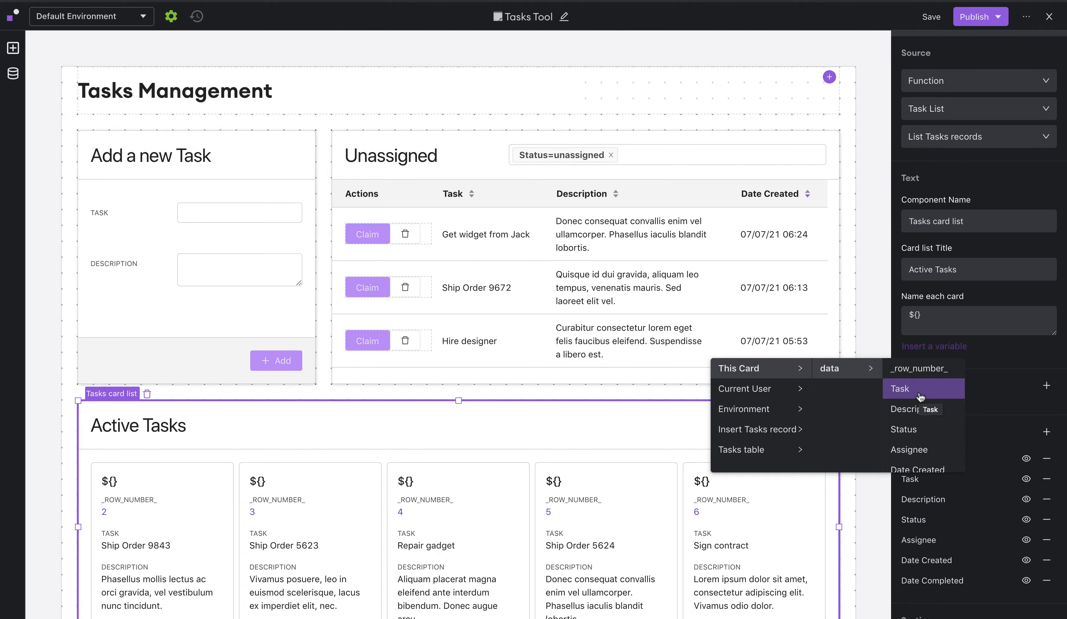
click(919, 390)
Hide the _row_number_ and Task fields on the cards
scroll(937, 387, down, 2)
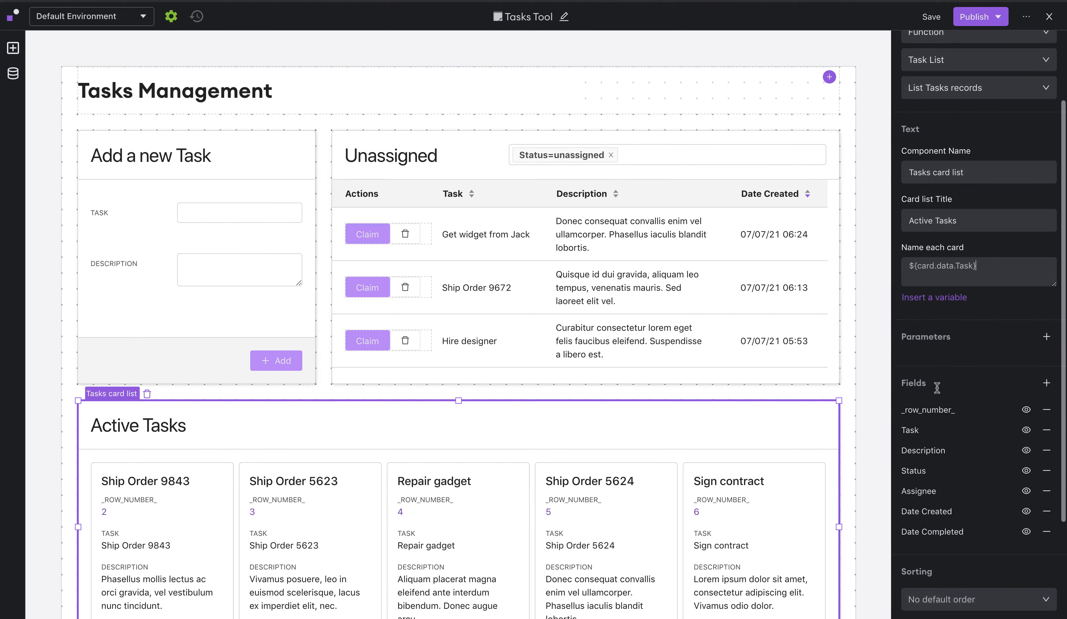
click(1027, 378)
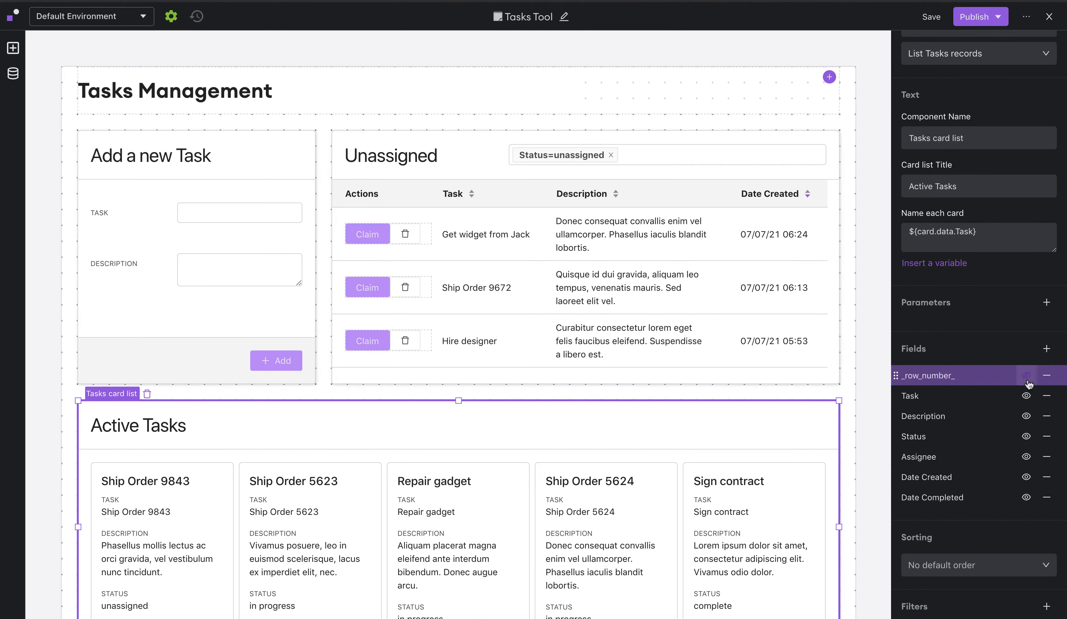
click(1026, 398)
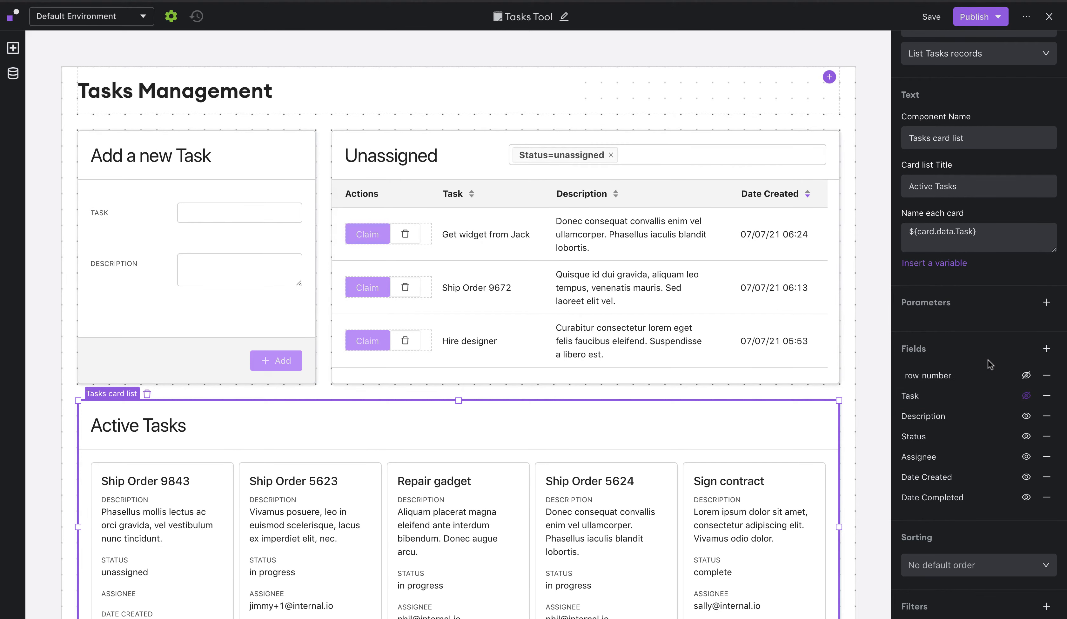
Display the card list's Status field as an Icon, with a blue clock rule showing In Progress for the value in progress
scroll(988, 364, down, 1)
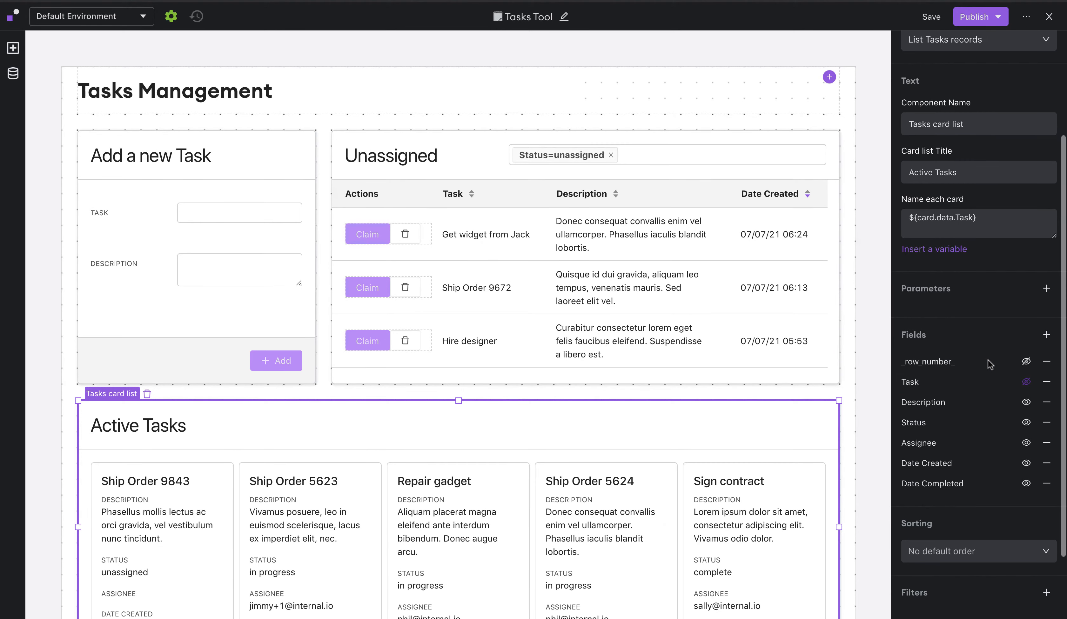
click(970, 426)
click(835, 475)
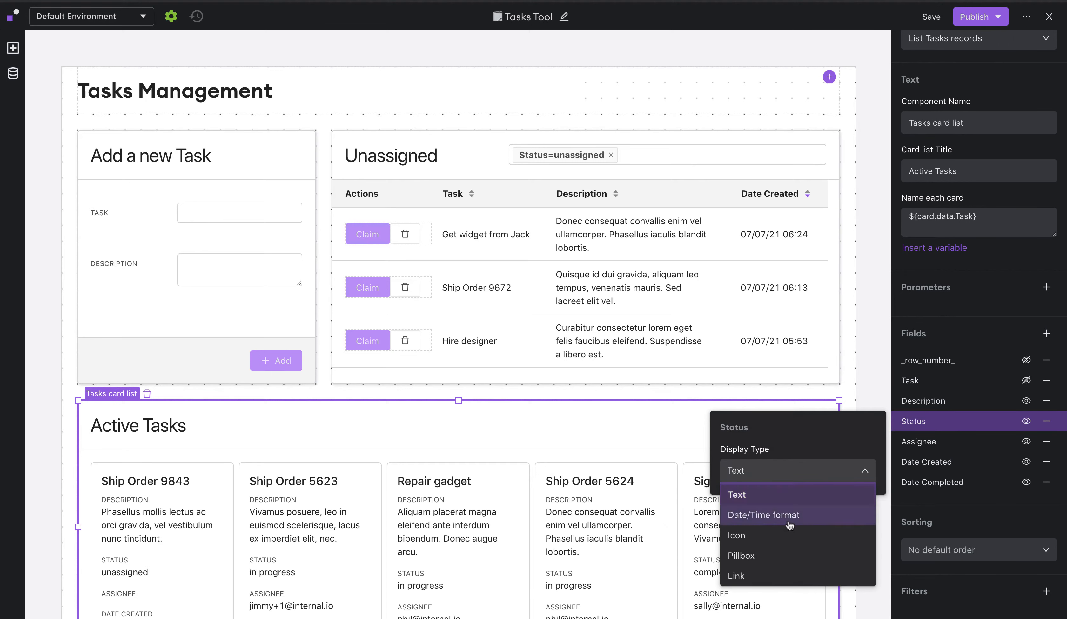
click(777, 536)
click(777, 537)
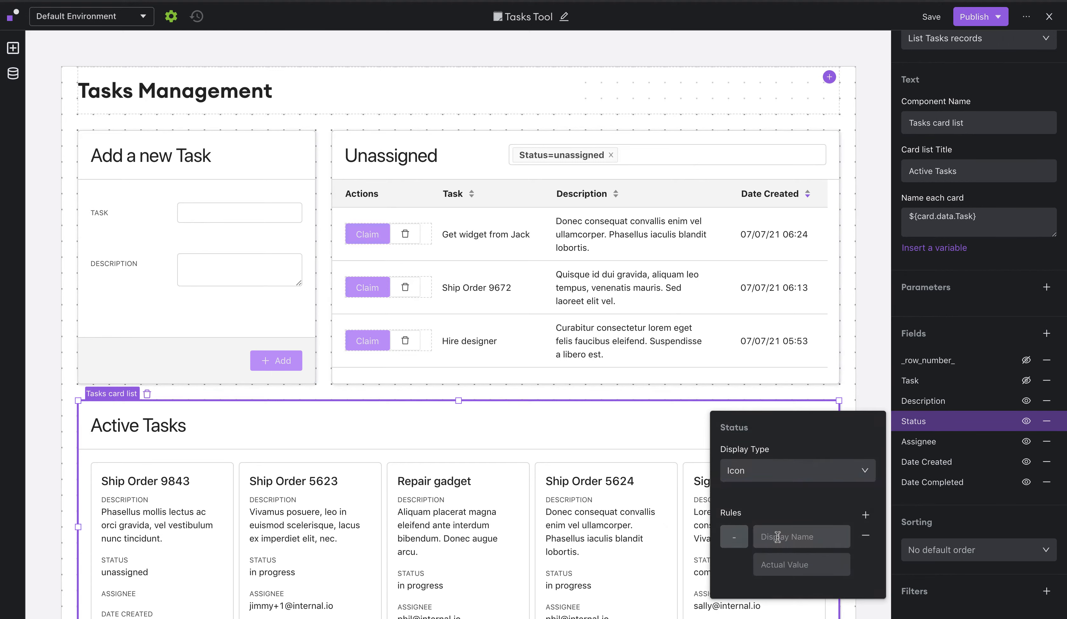
text(In Progre)
text(in progress)
click(734, 536)
click(656, 459)
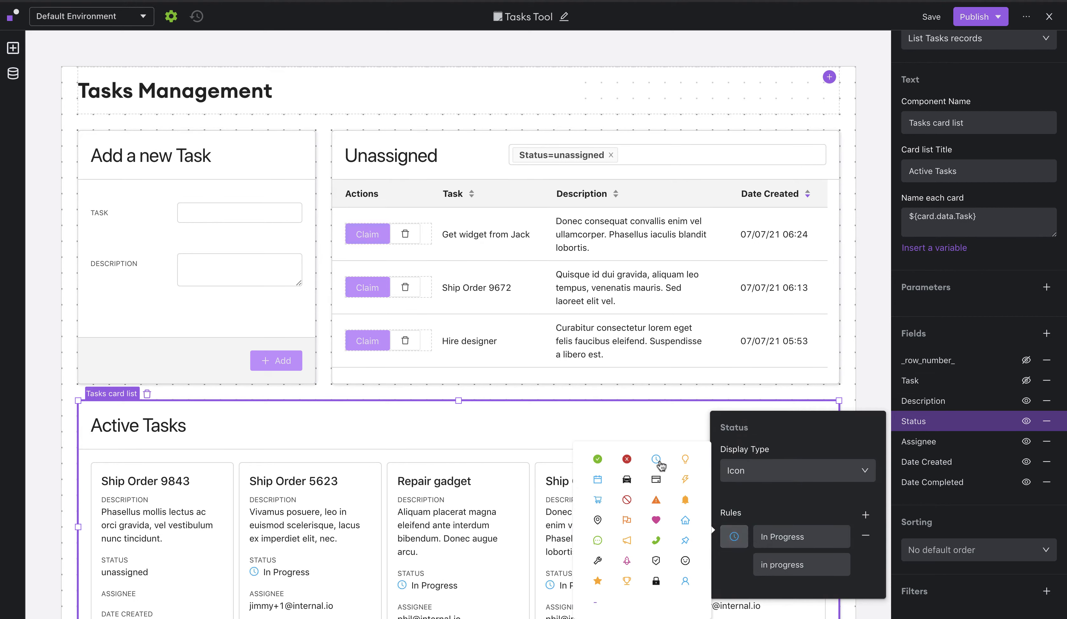
Add a second Status icon rule with a green check mark showing Complete for the value complete
click(865, 515)
click(798, 552)
text(Complete)
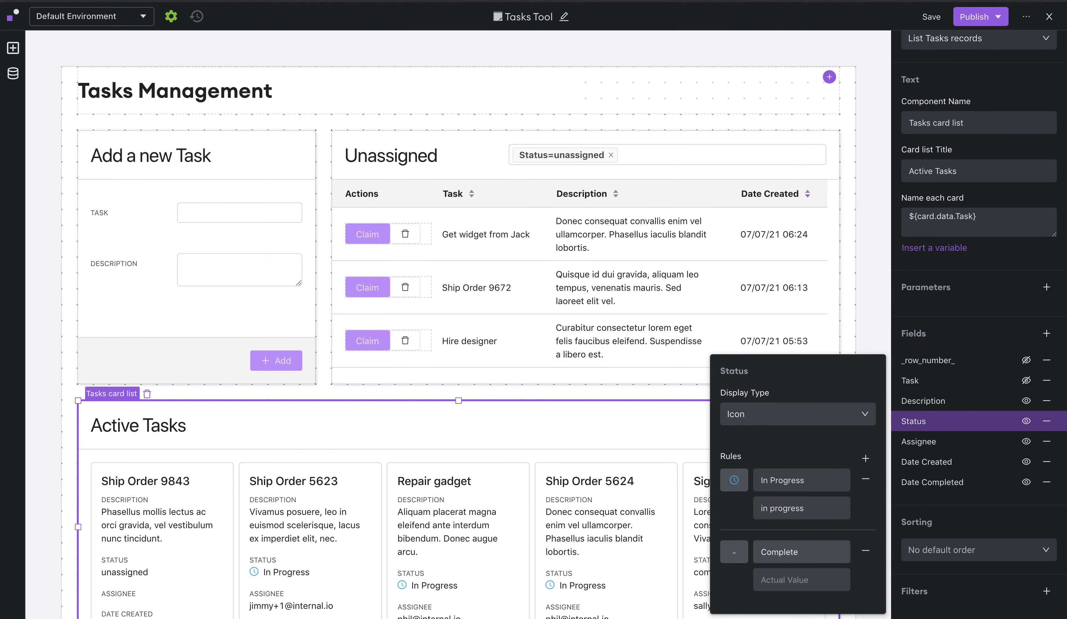
key(Tab)
text(complete)
click(734, 552)
click(602, 467)
click(778, 452)
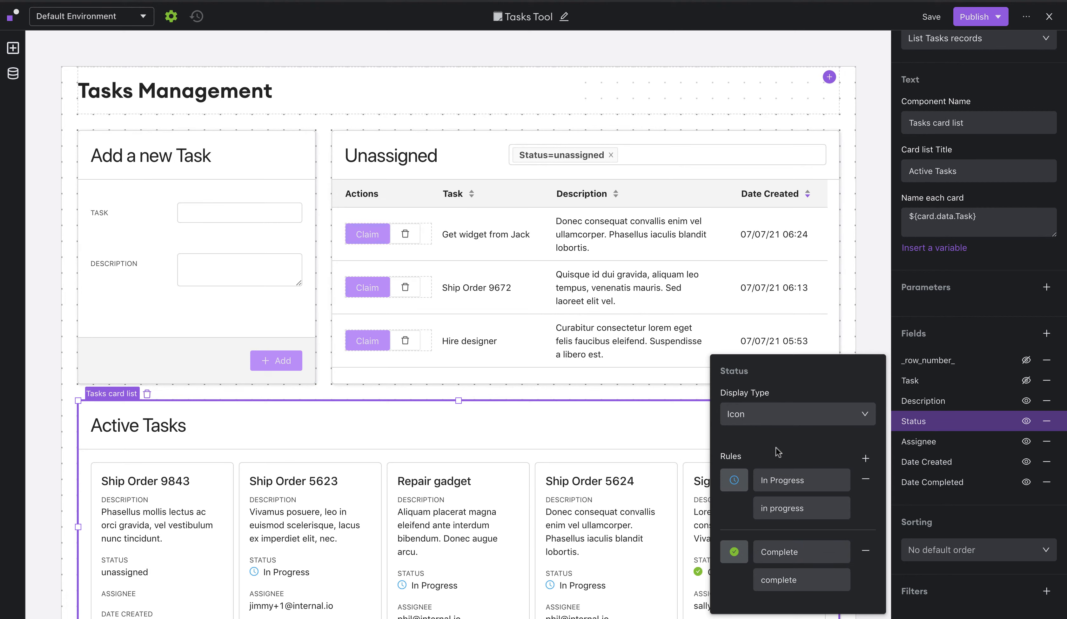
click(946, 508)
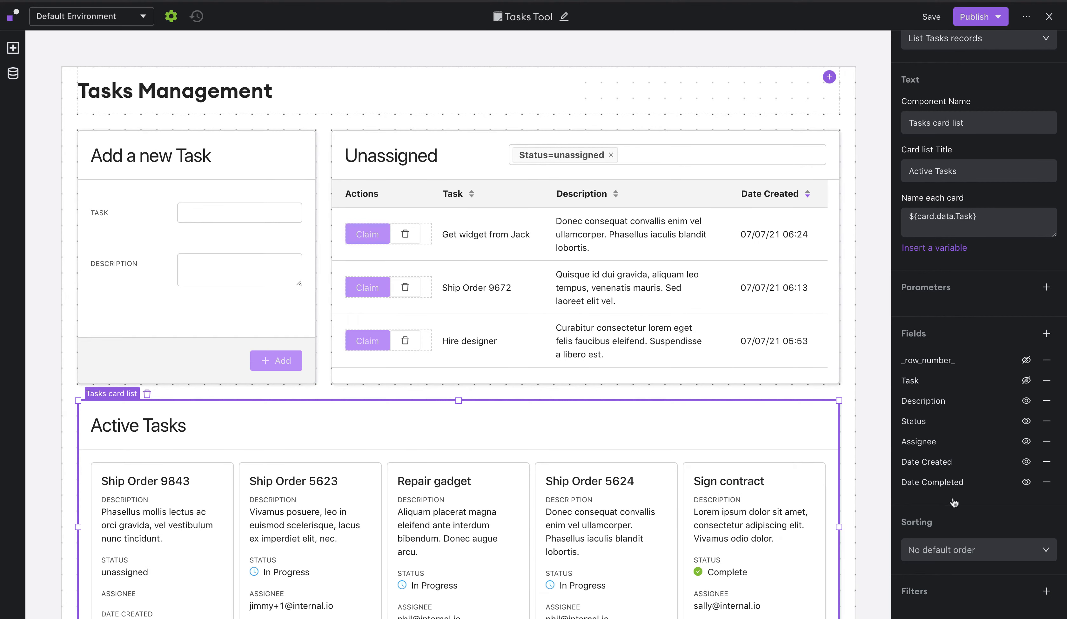
Display the card list's Date Created field in Date/Time format with the 07/13/21 02:11 template
click(959, 464)
click(806, 518)
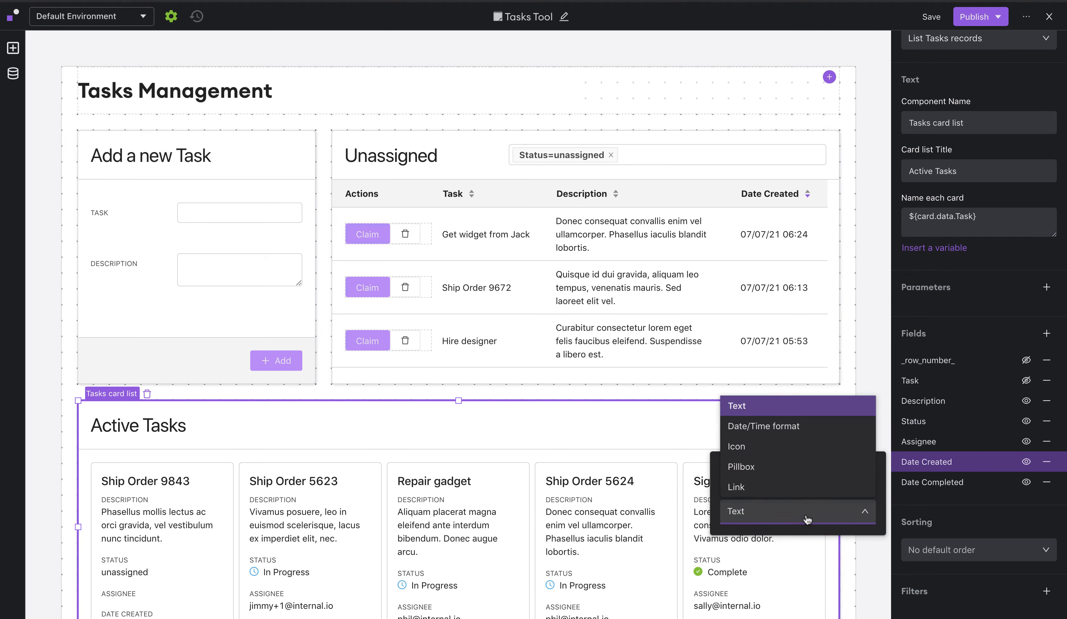
click(778, 427)
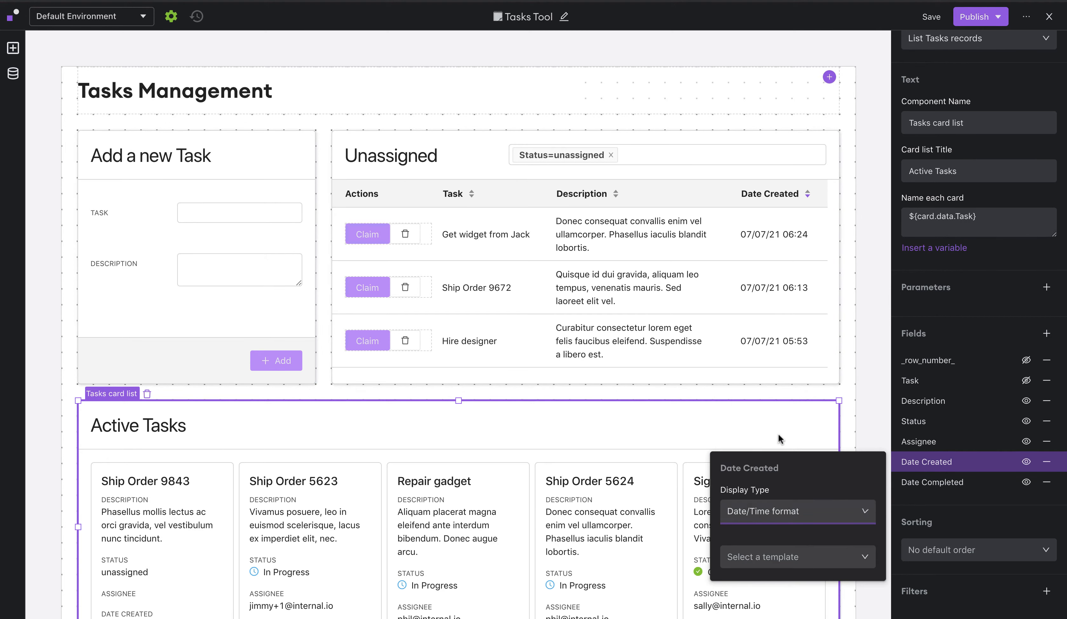
click(798, 558)
click(765, 493)
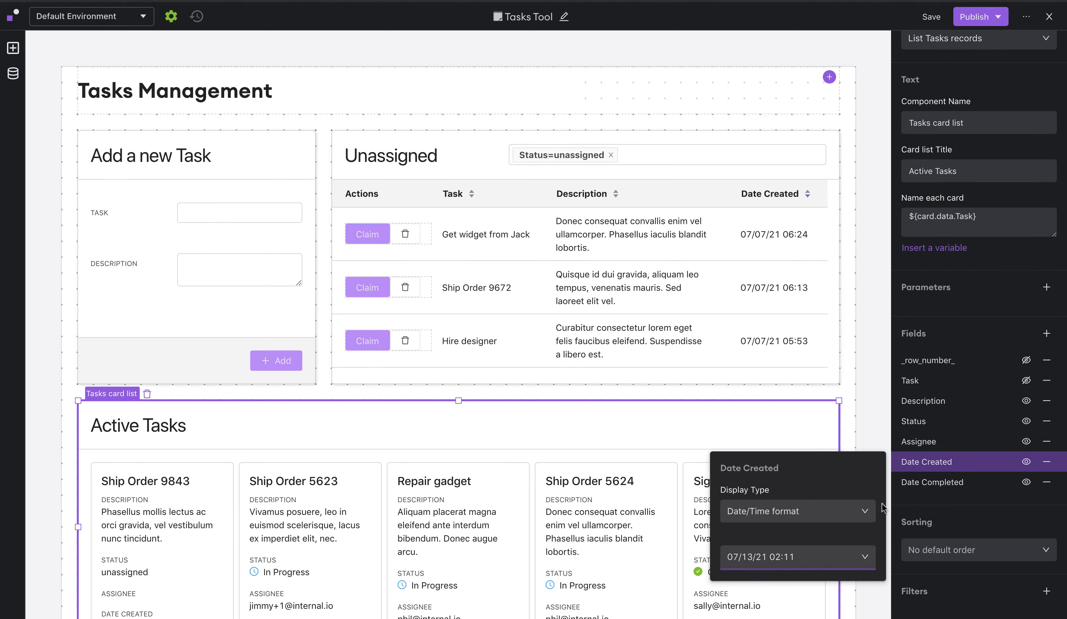
Display the card list's Date Completed field in Date/Time format and choose a template for it
click(931, 482)
click(835, 538)
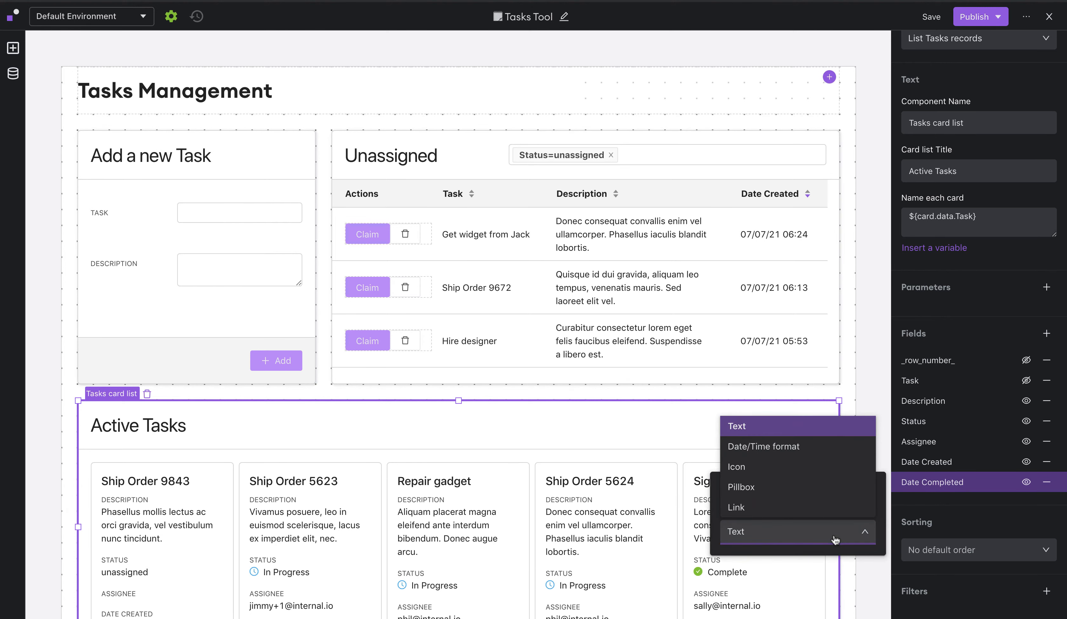
click(795, 447)
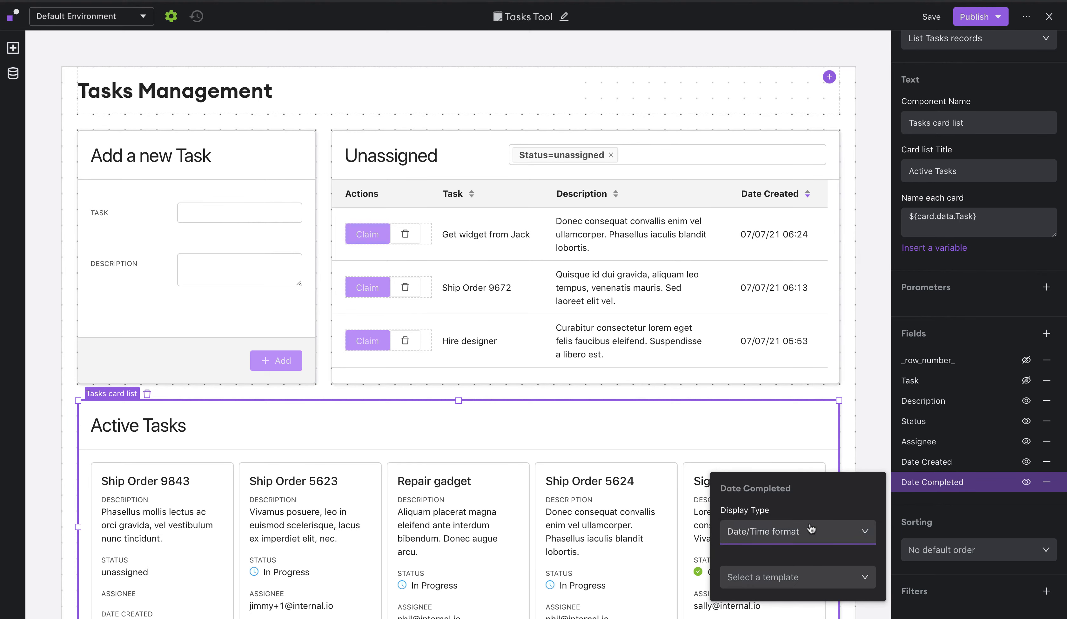
click(786, 584)
click(786, 508)
Add a filter to the card list so that Status is not equal to unassigned
scroll(986, 514, down, 1)
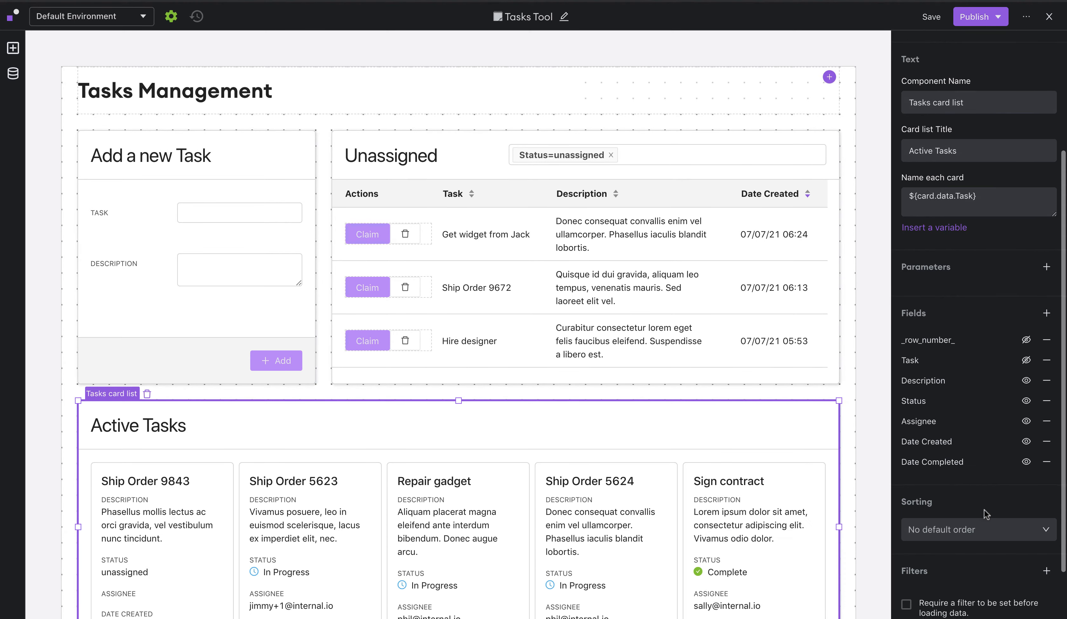
scroll(985, 515, down, 1)
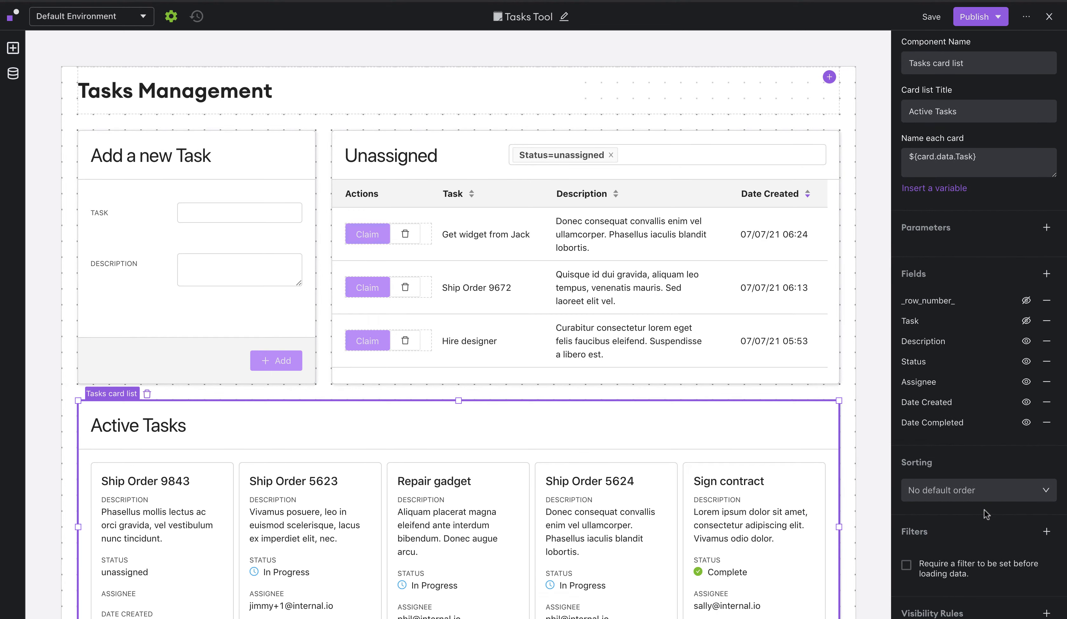
click(1046, 532)
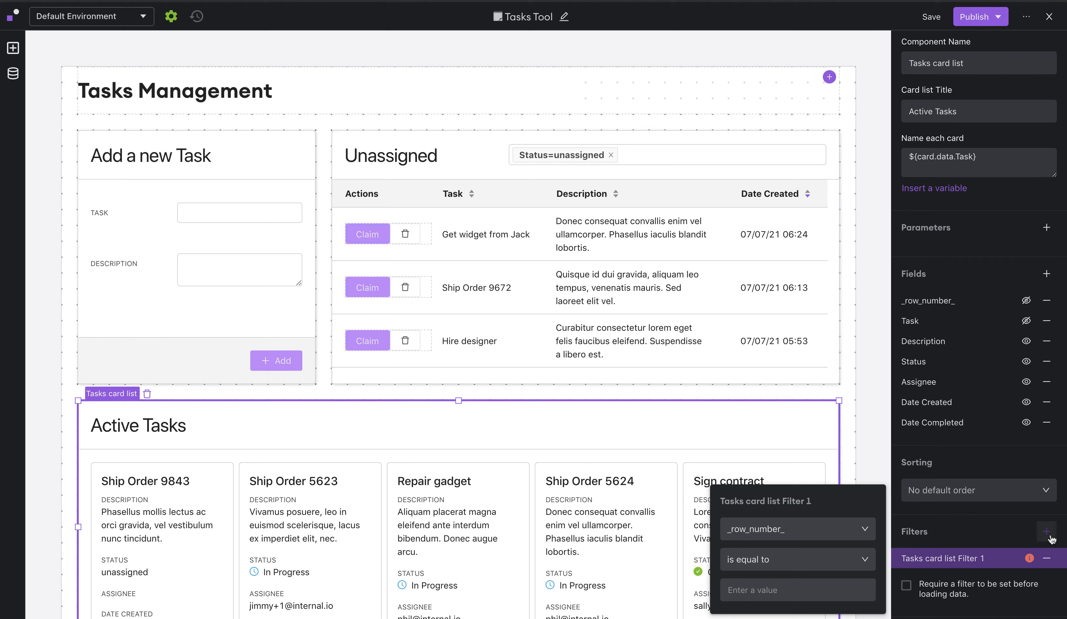
click(826, 532)
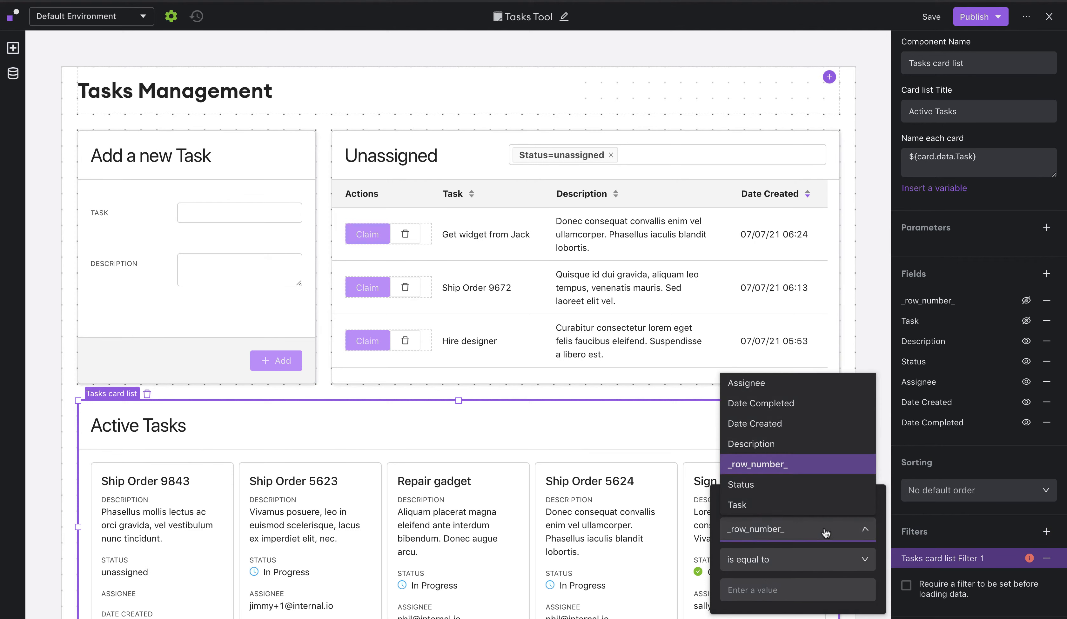
click(784, 484)
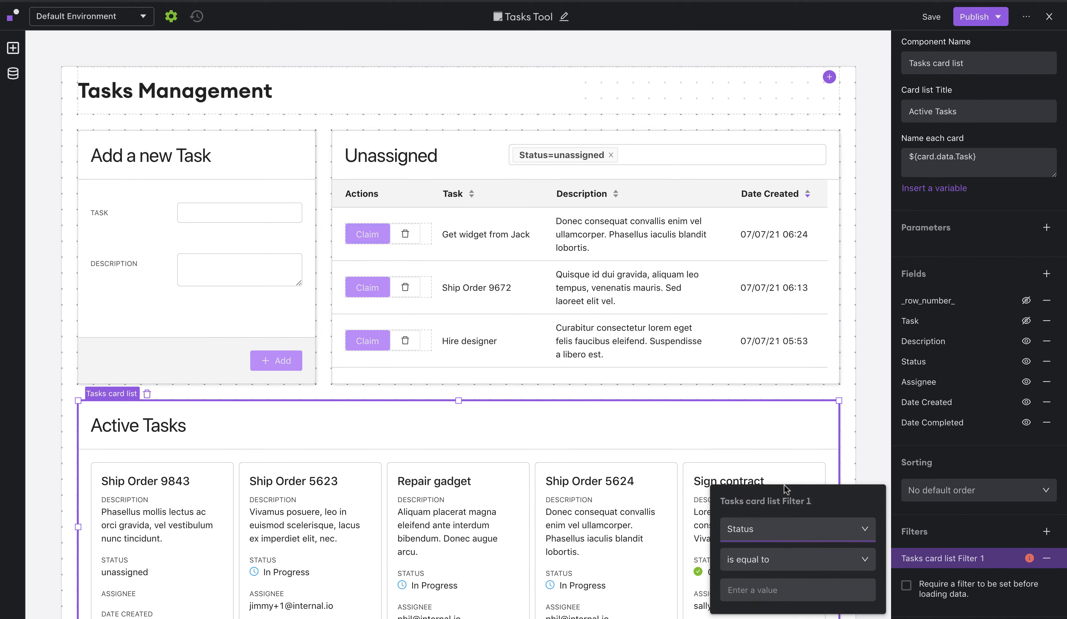
click(767, 561)
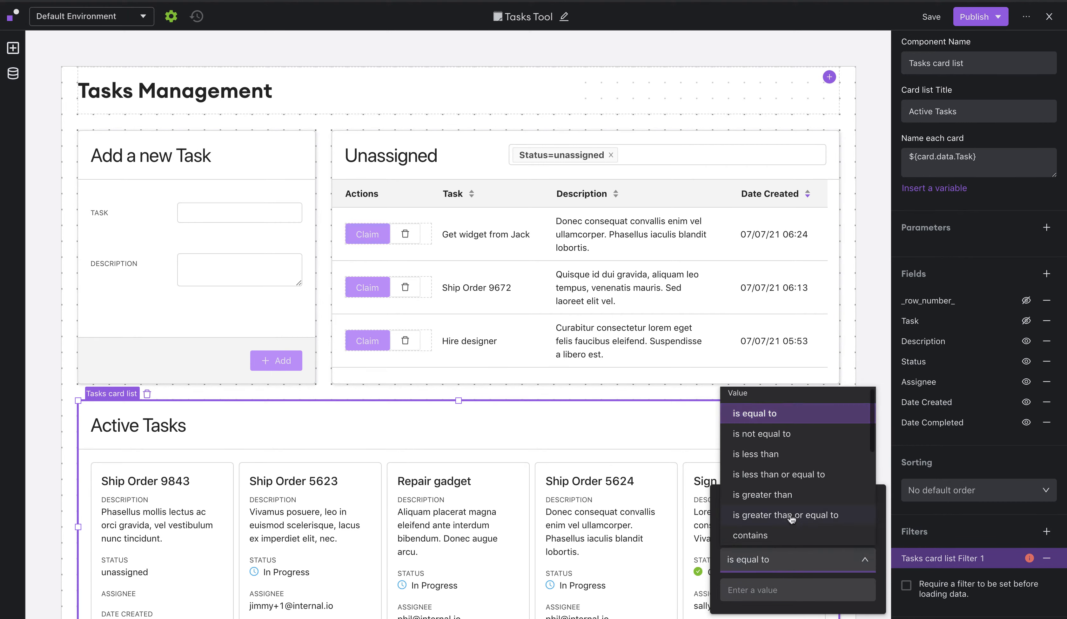
click(785, 436)
click(773, 589)
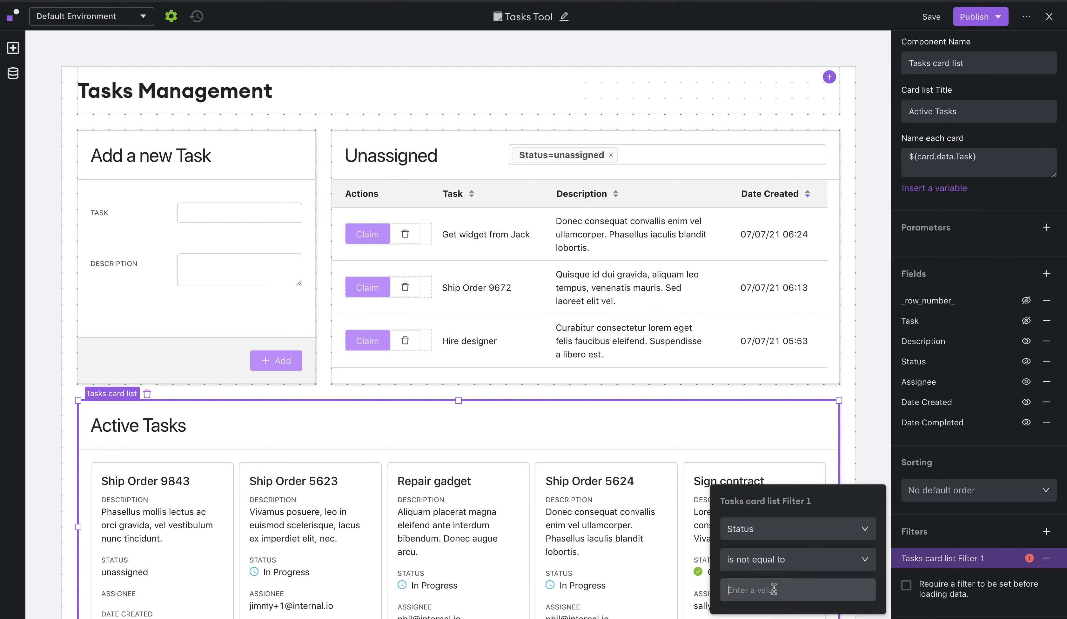
text(unassigned)
scroll(953, 527, down, 1)
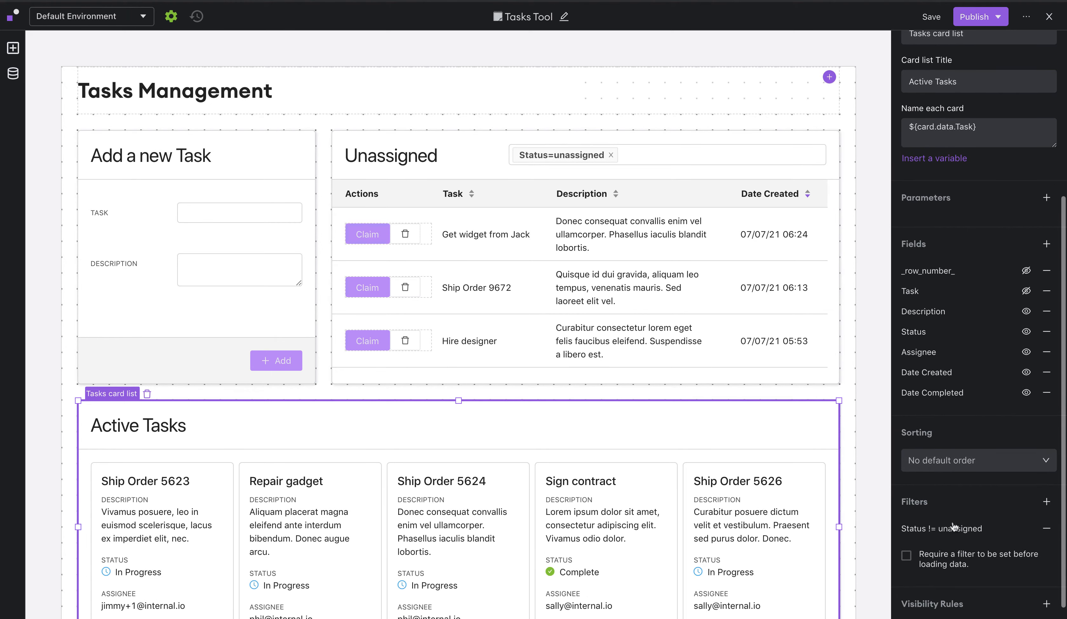
Add a filter to the card list so that Assignee is equal to the component value Current User / Email
click(1047, 502)
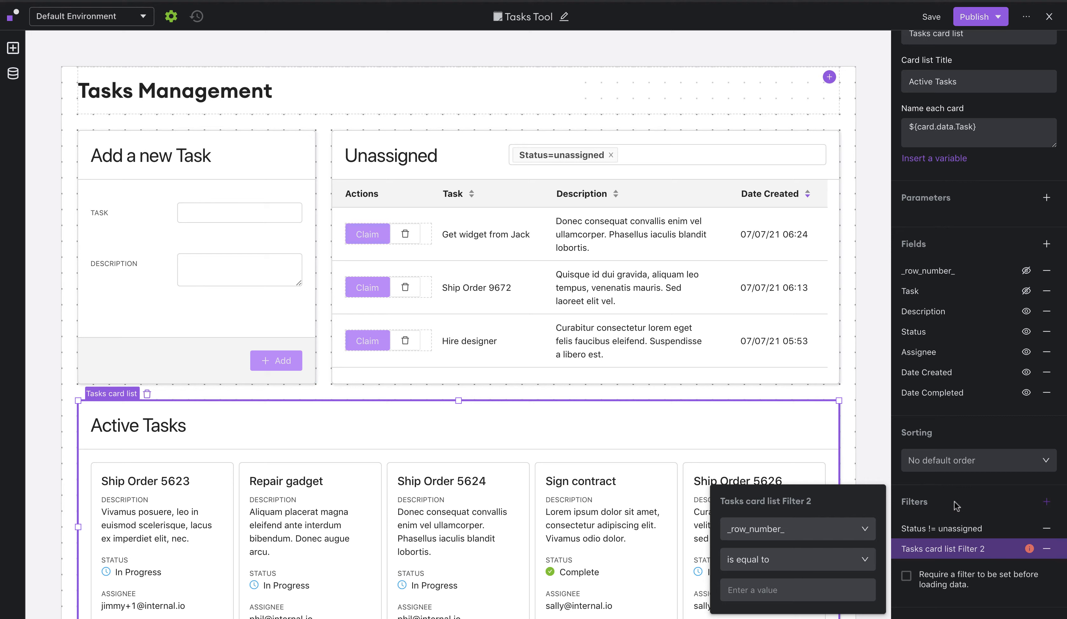
click(823, 530)
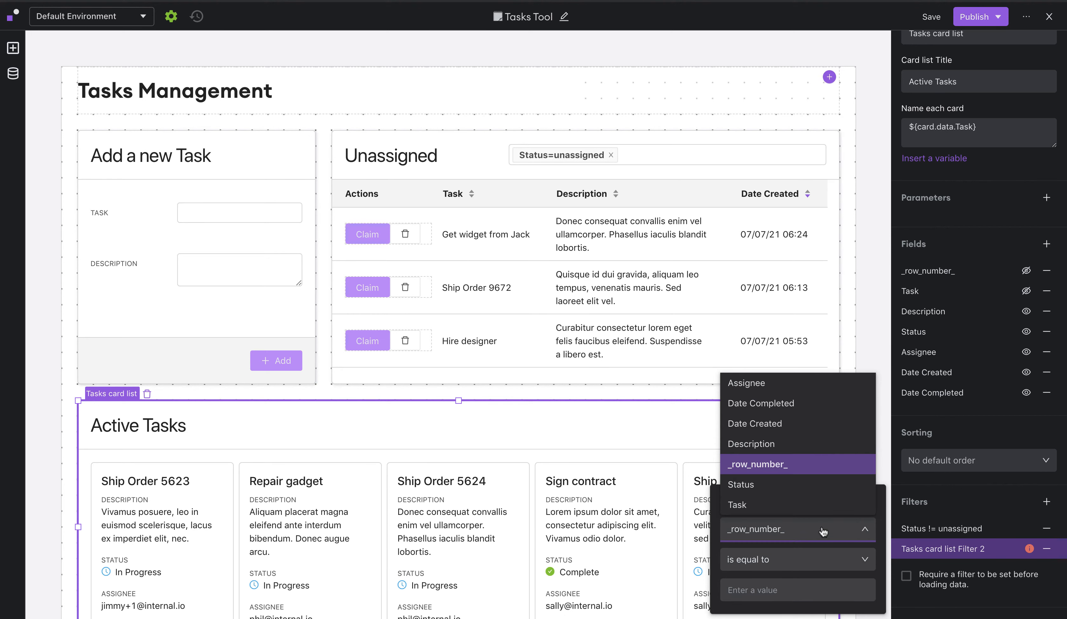
click(787, 385)
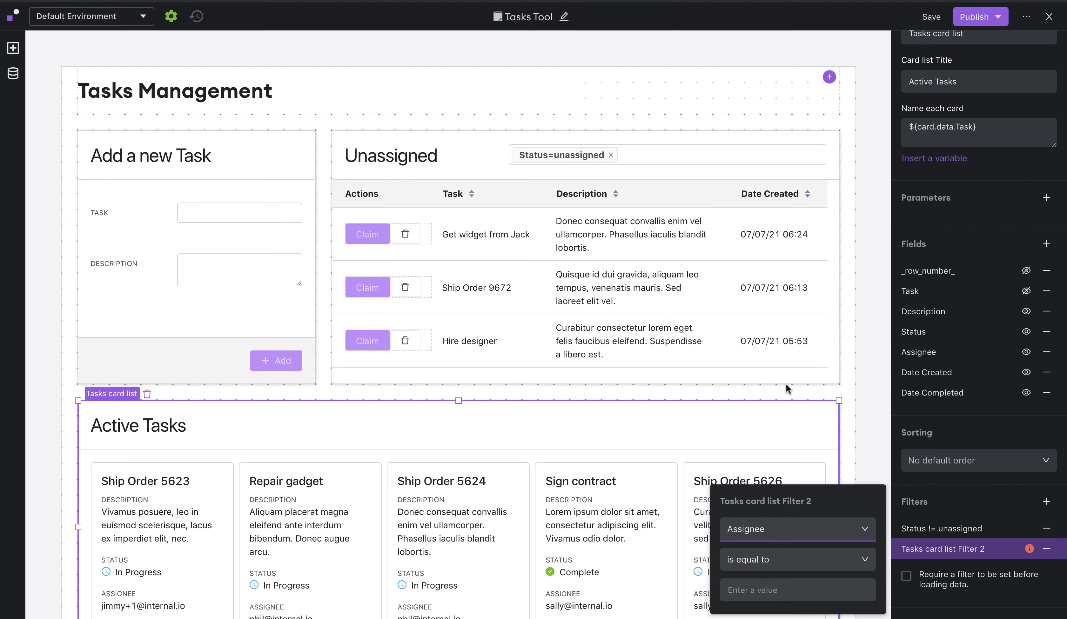
click(797, 560)
scroll(838, 464, down, 3)
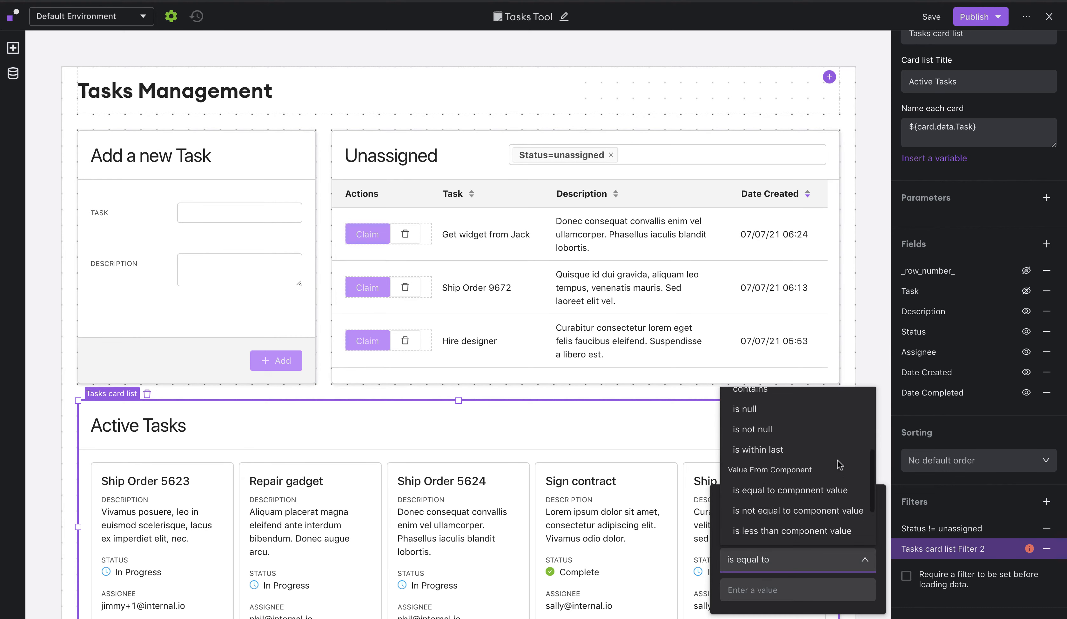
click(821, 493)
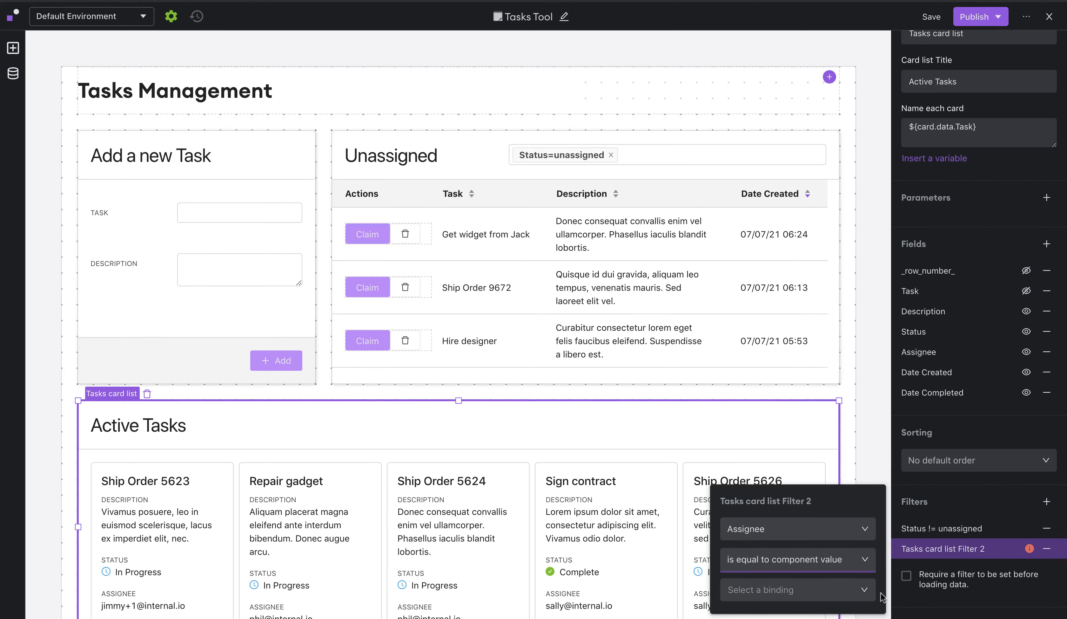
click(863, 595)
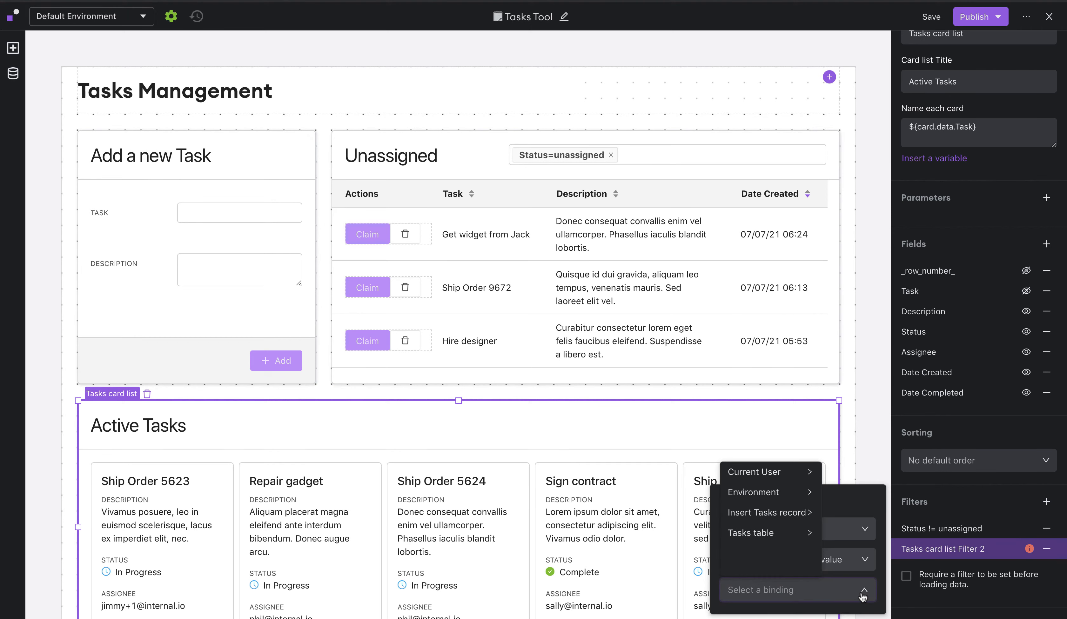
mouse_move(766, 474)
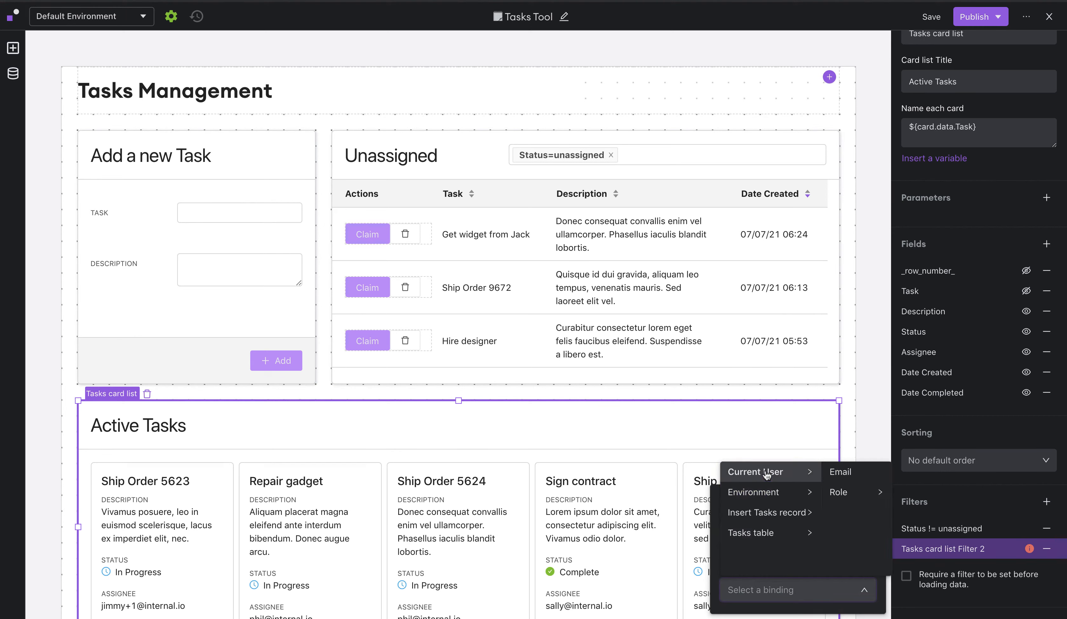
click(844, 473)
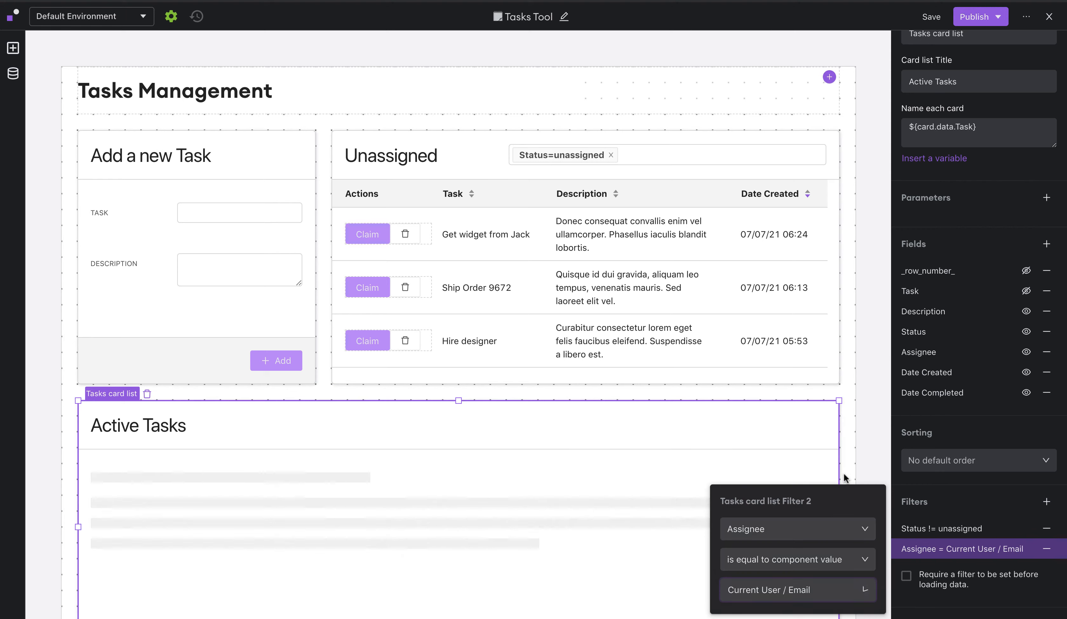
click(954, 501)
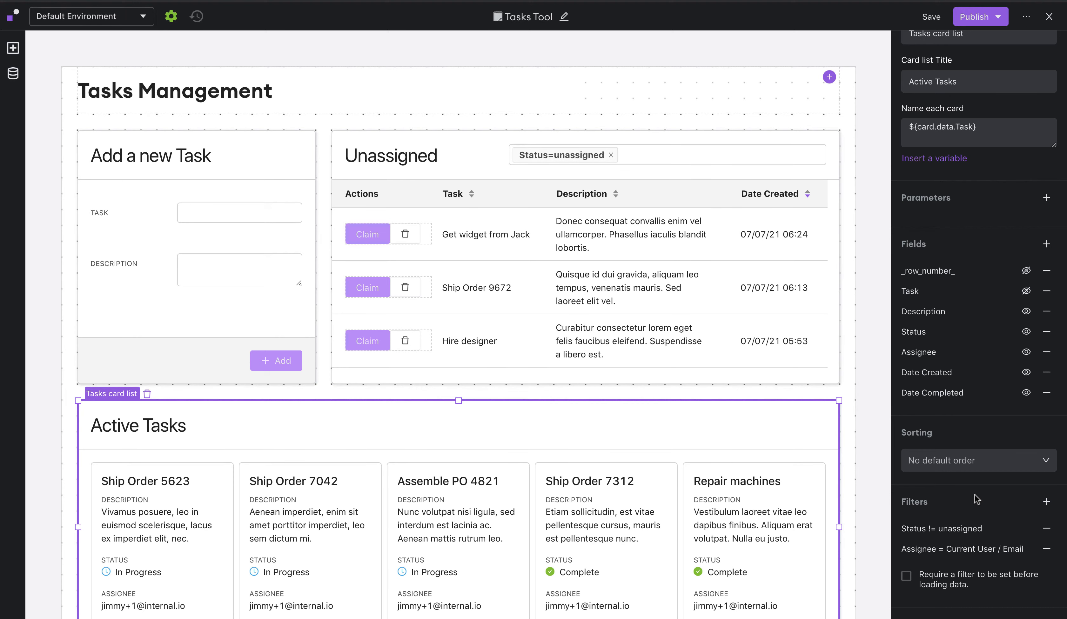
Move the Active Tasks card list down slightly and place a Dropdown component in the gap above it
scroll(976, 499, down, 1)
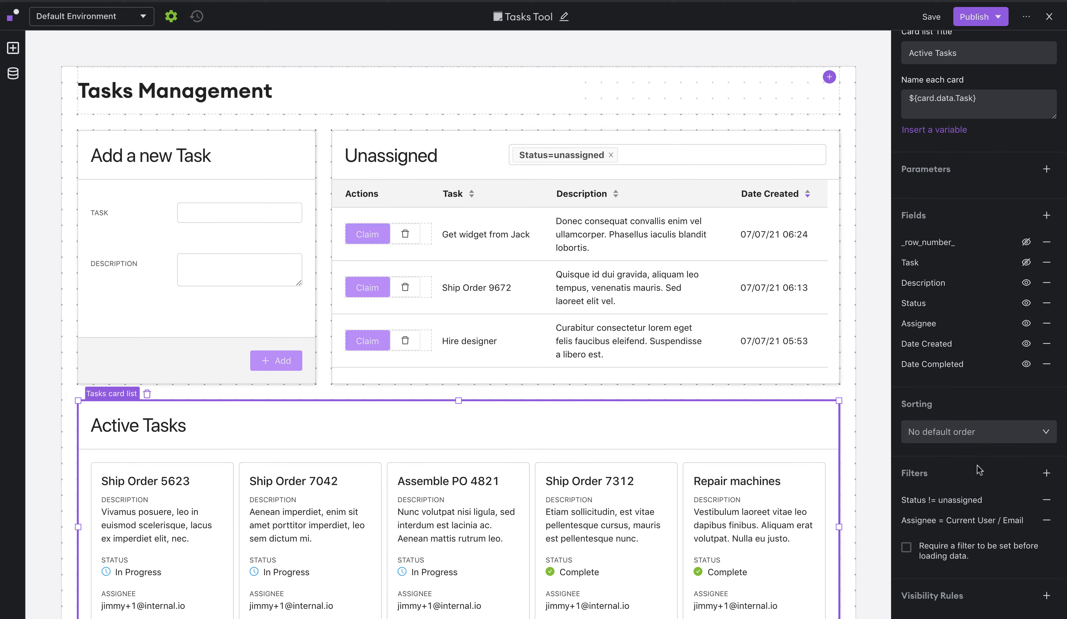
drag(396, 434, 395, 461)
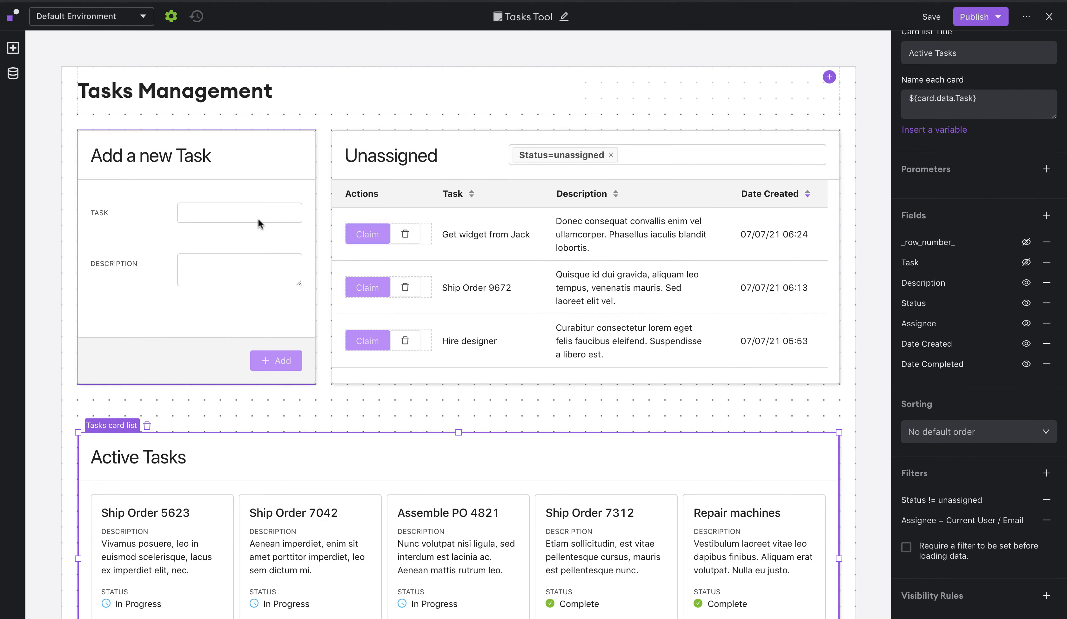
click(13, 48)
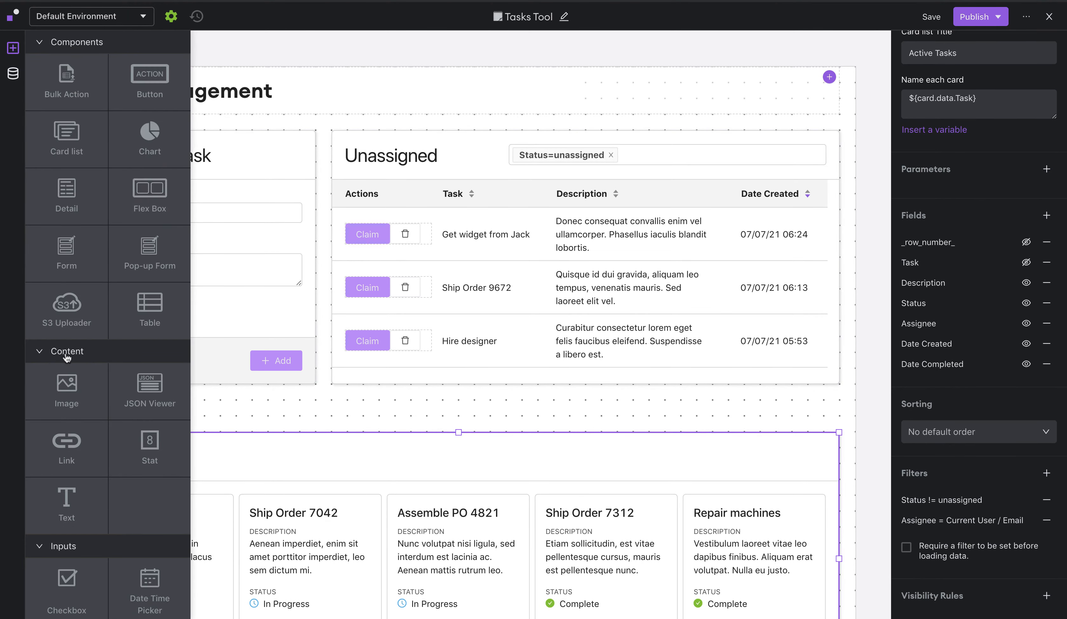
scroll(67, 358, down, 5)
drag(62, 446, 117, 407)
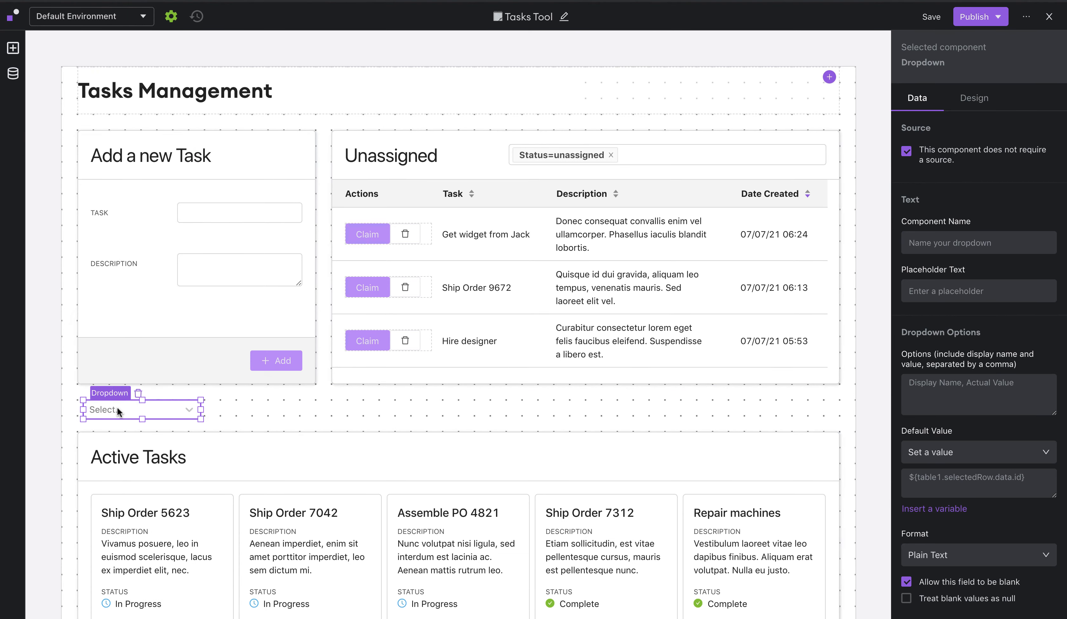
Name the dropdown component Statusfilter and set its placeholder text to Status
click(994, 244)
text(Statusfilter)
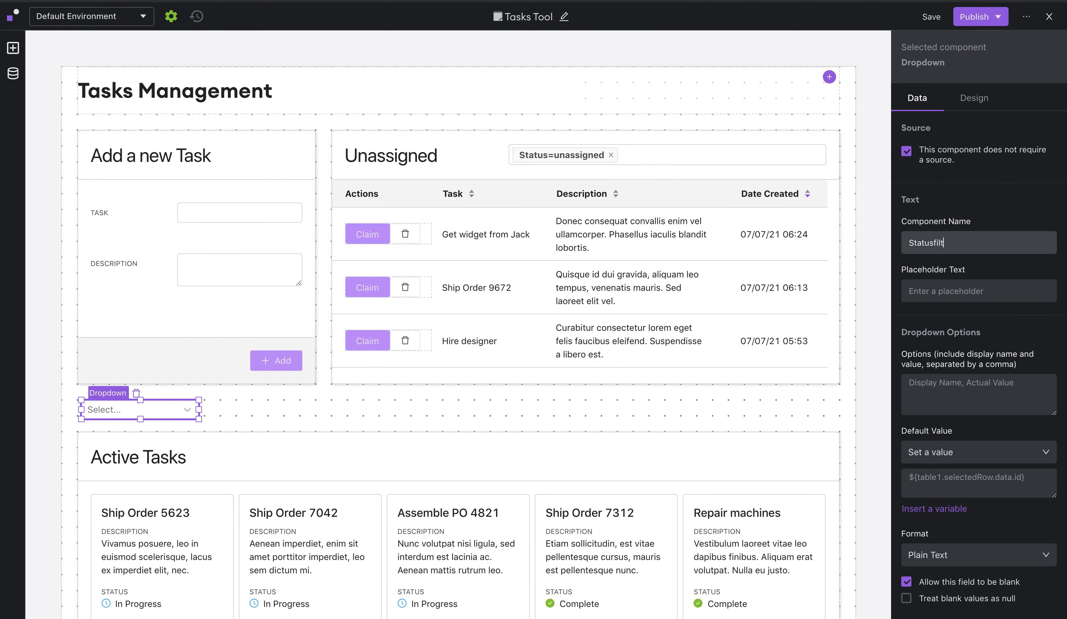
key(Tab)
text(Status)
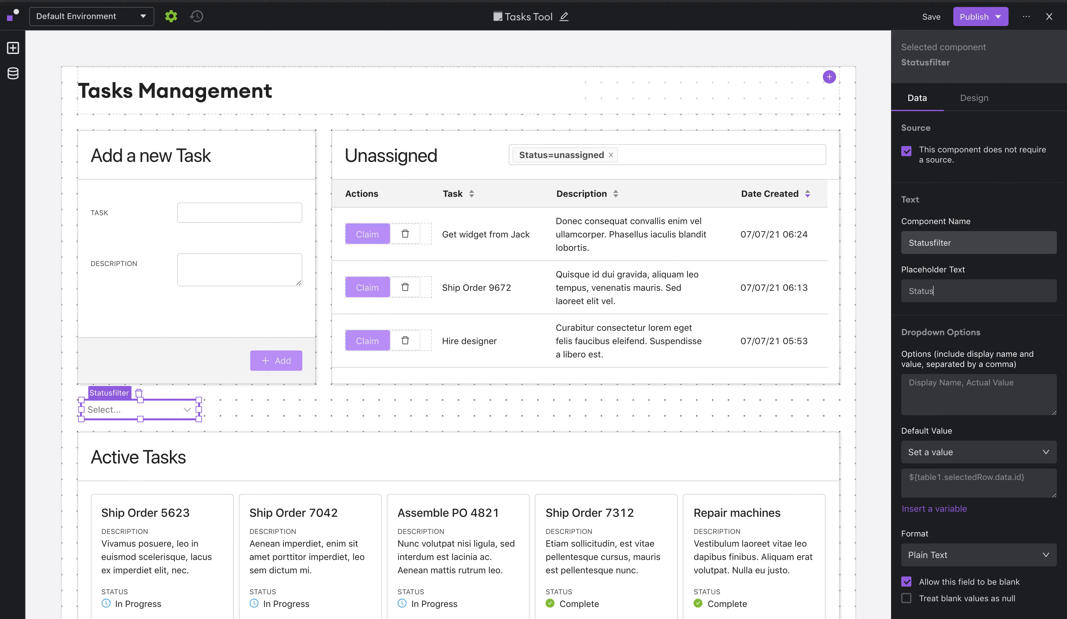
Define the dropdown options Complete with value complete and In Progress with value in progress, one per line
scroll(976, 330, down, 1)
click(961, 360)
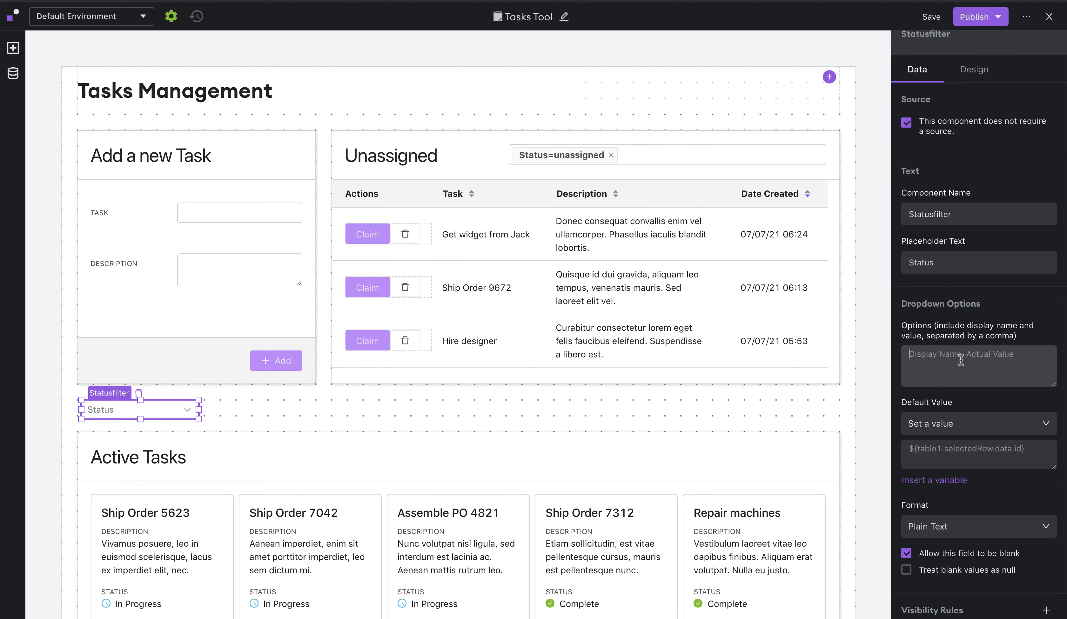
text(Compl)
text(ete, complete )
text(In Progress, in)
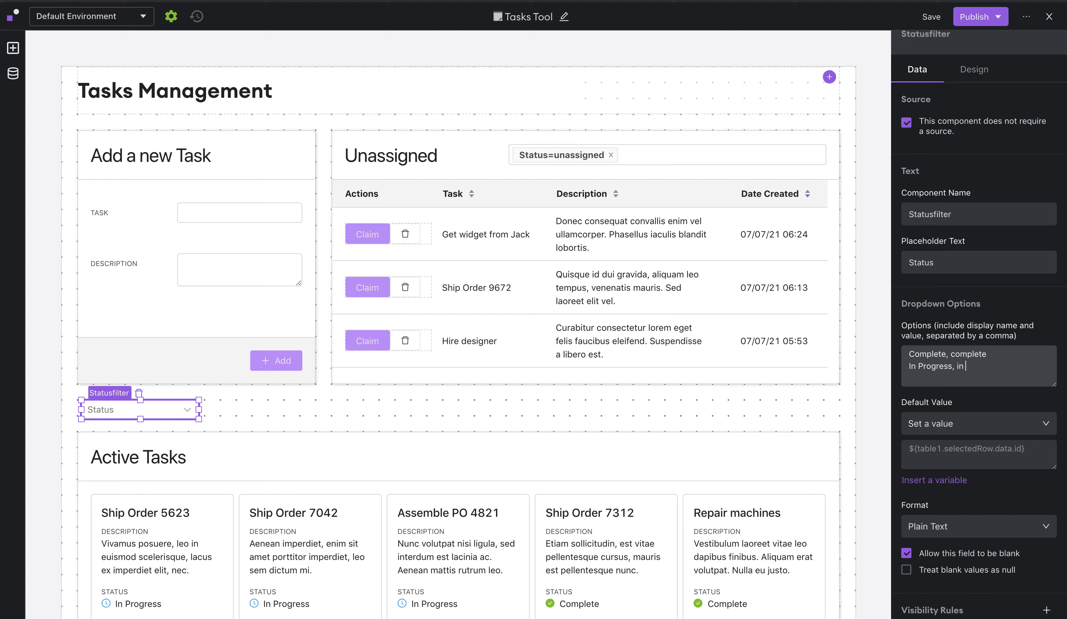
text( progress)
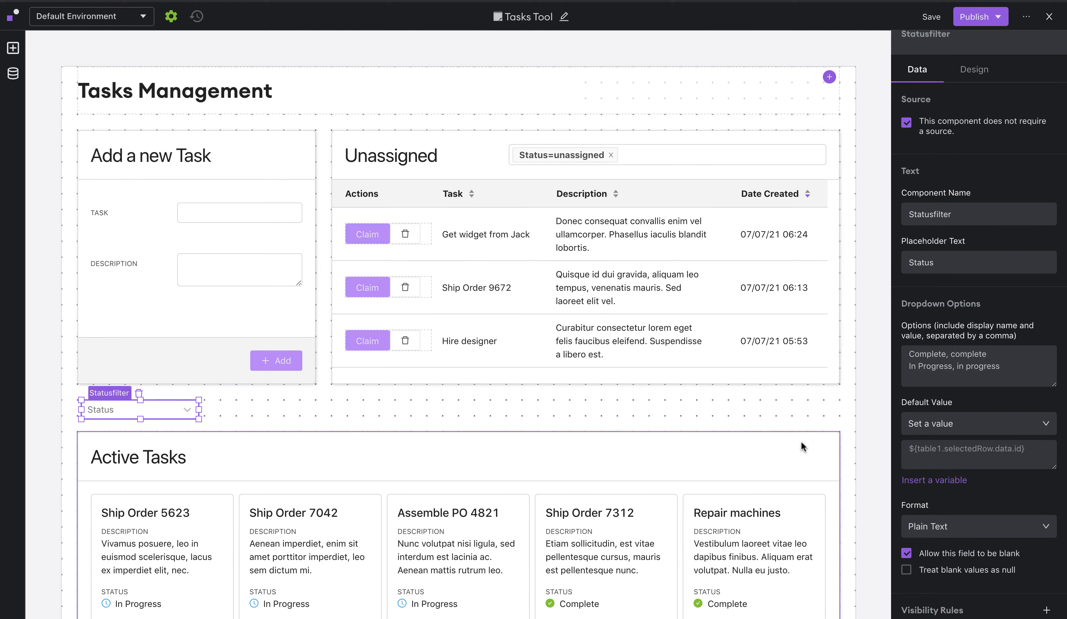
Add a filter to the Active Tasks card list so that Status is equal to the component value Statusfilter / value
click(734, 459)
scroll(990, 325, down, 6)
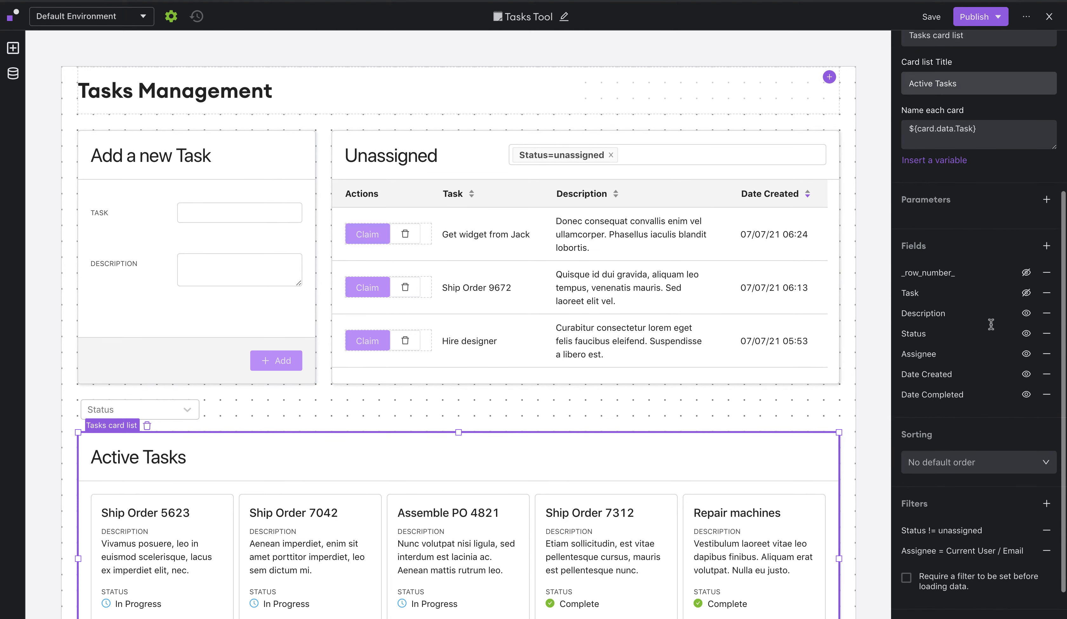
click(1045, 470)
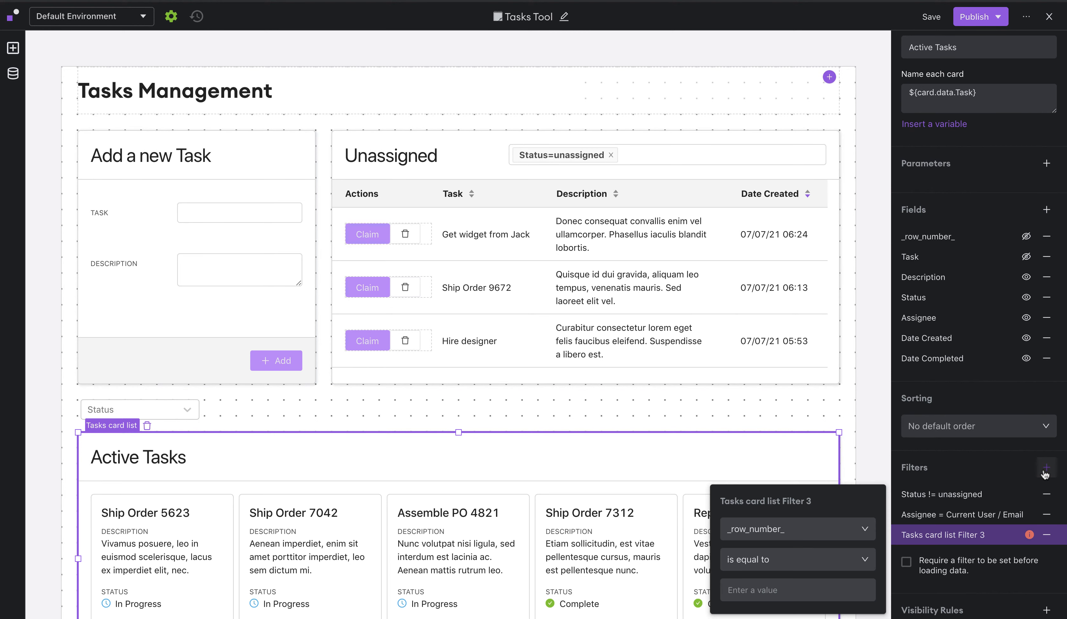
click(776, 534)
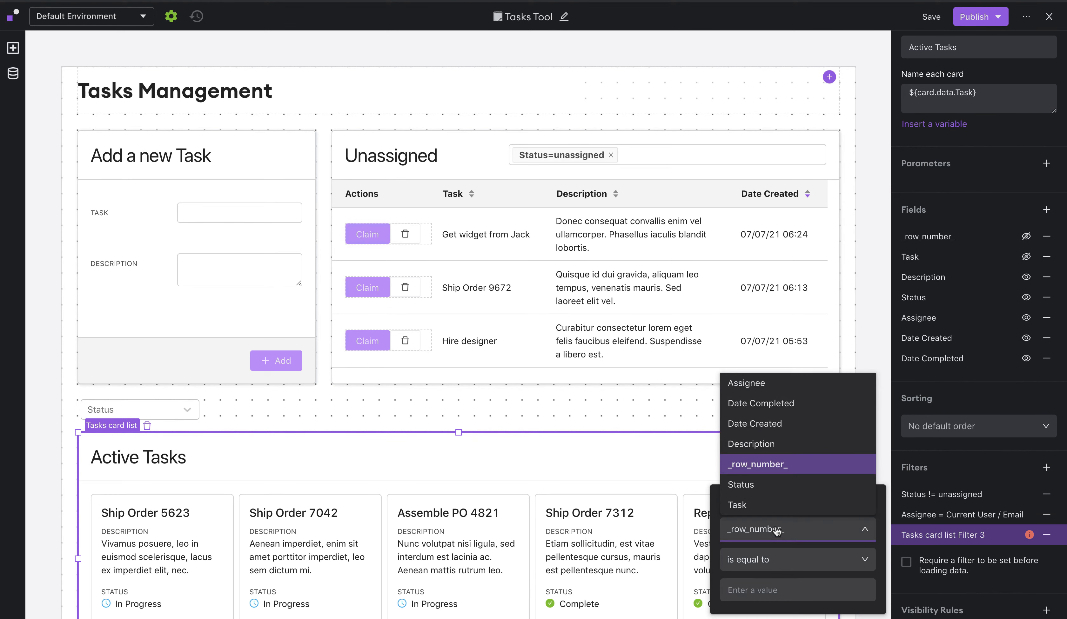
click(758, 489)
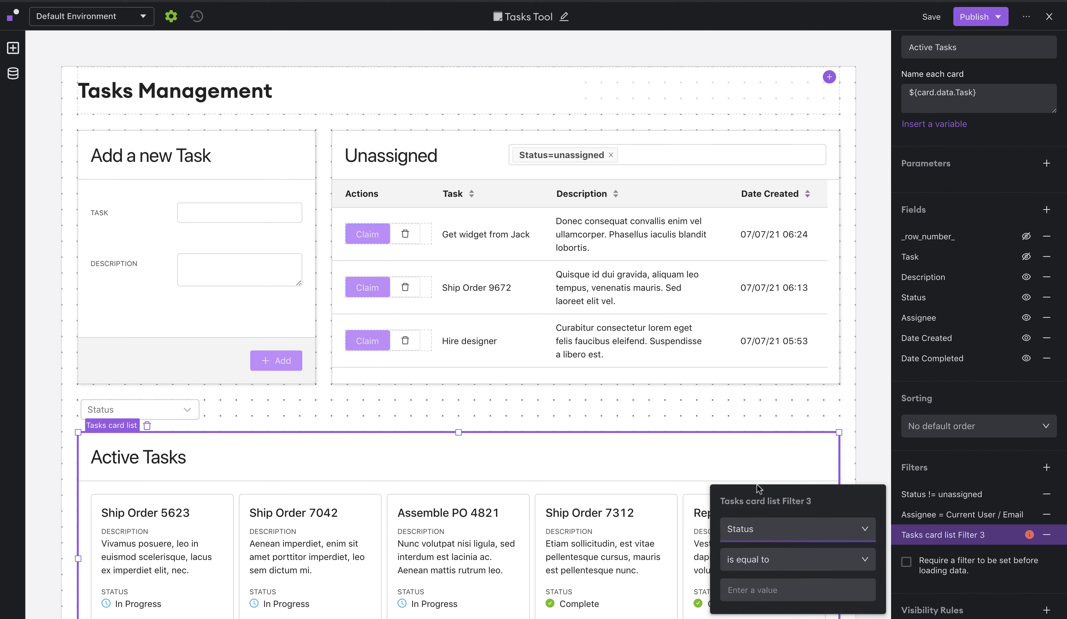
click(778, 562)
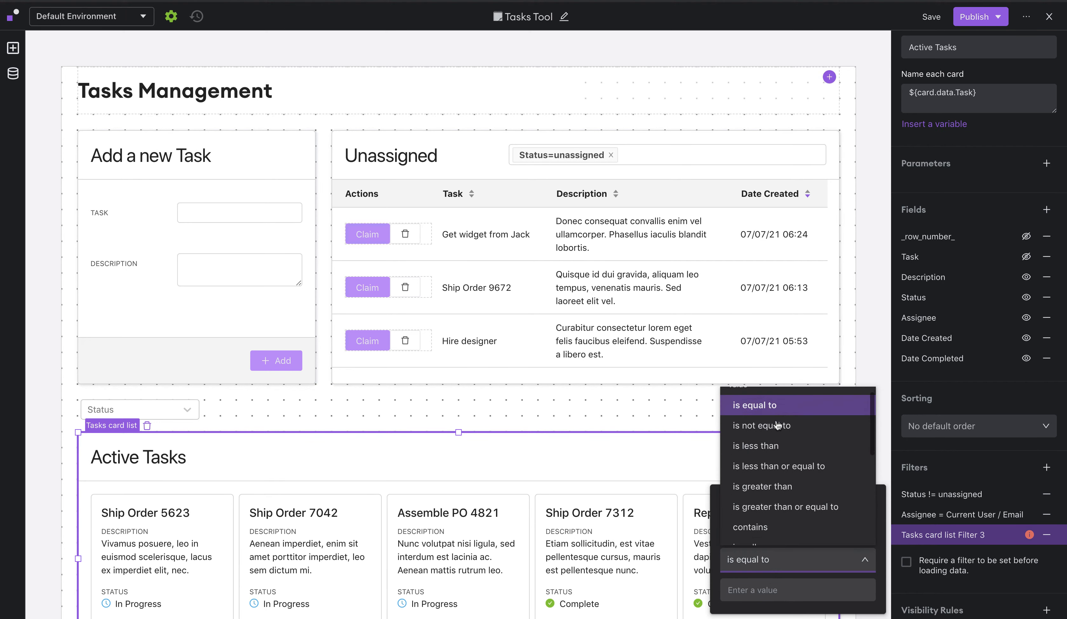
scroll(777, 425, down, 5)
click(790, 485)
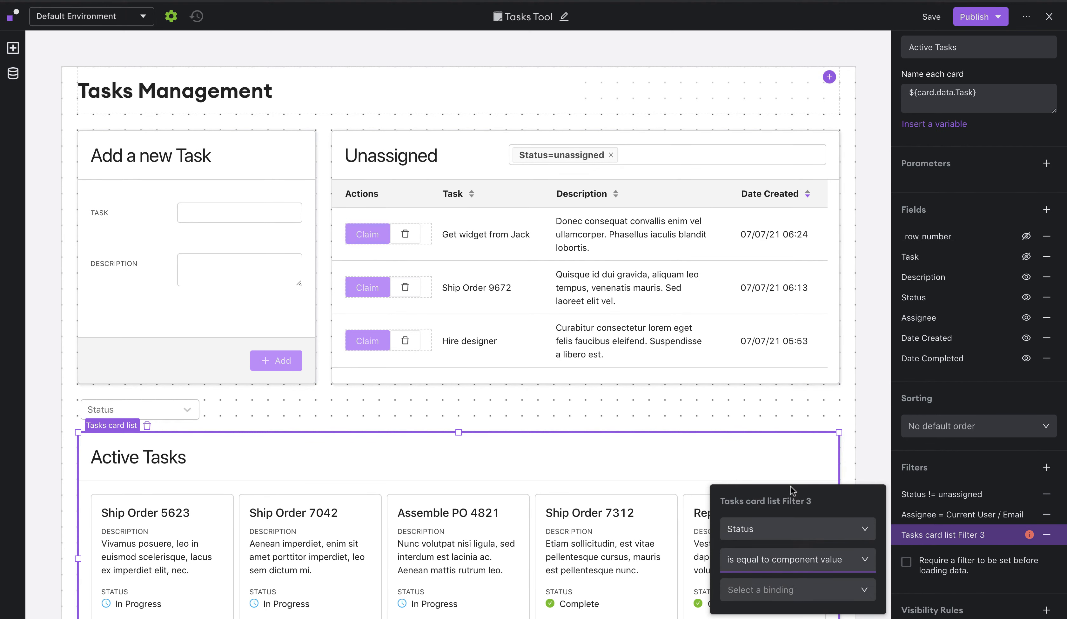
click(786, 590)
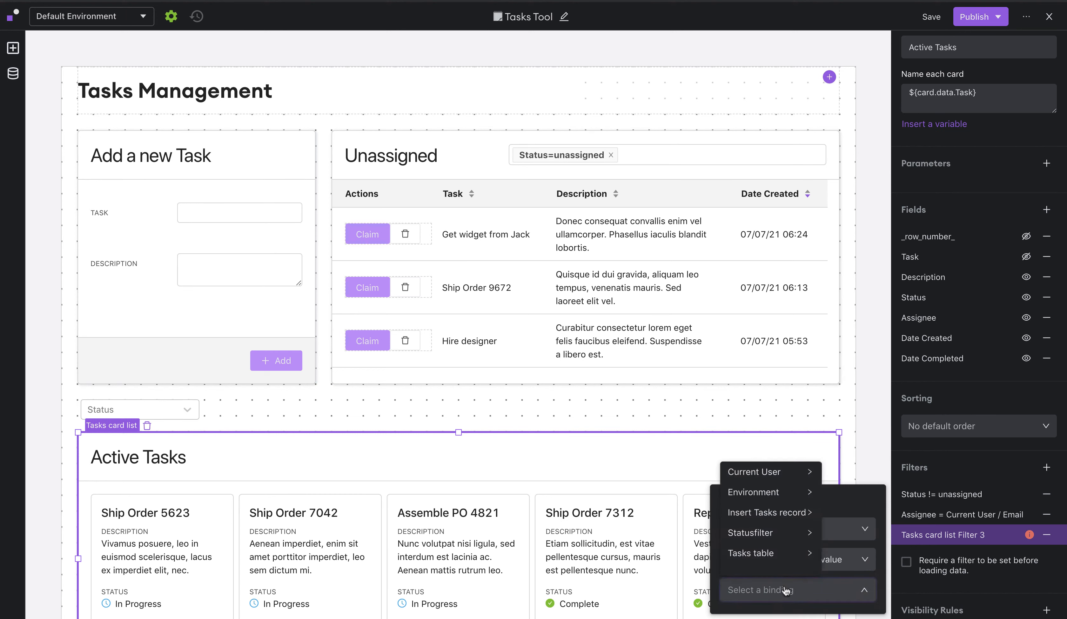
click(790, 540)
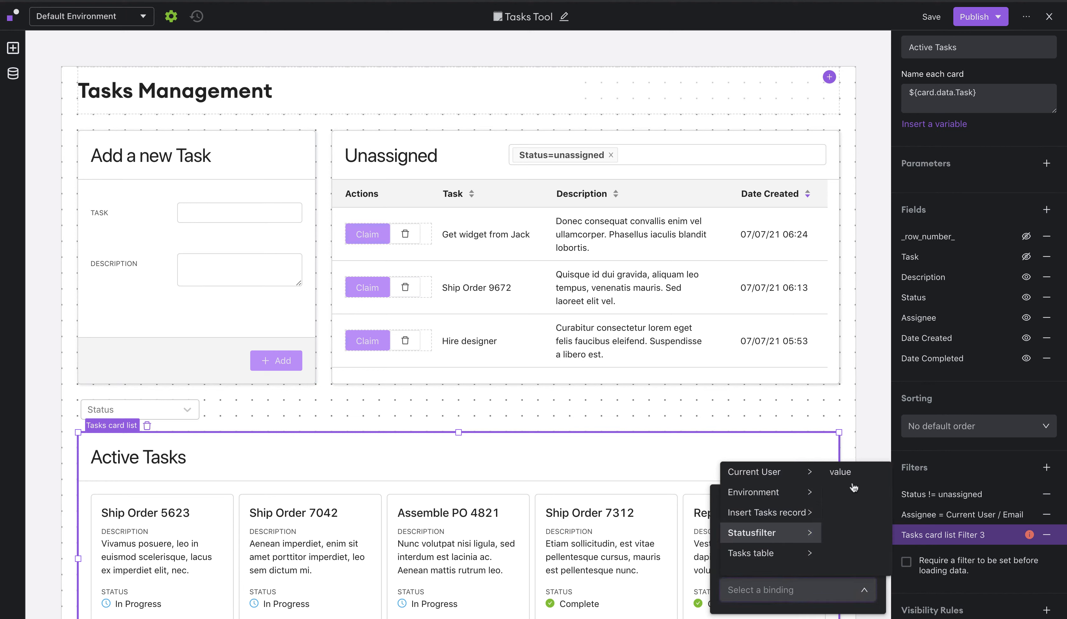
click(847, 475)
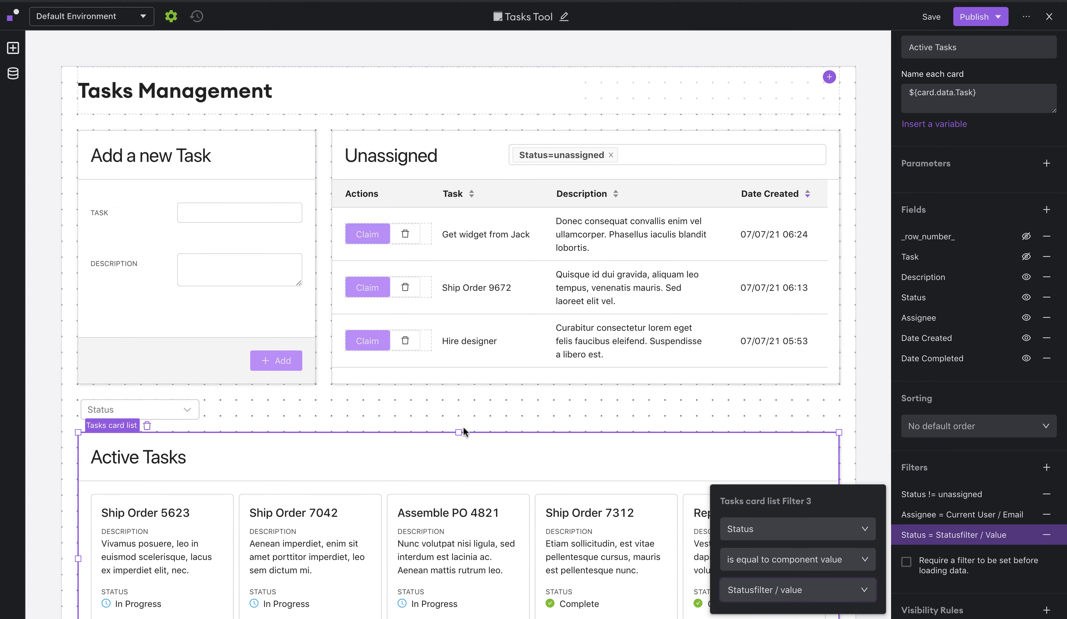
click(952, 460)
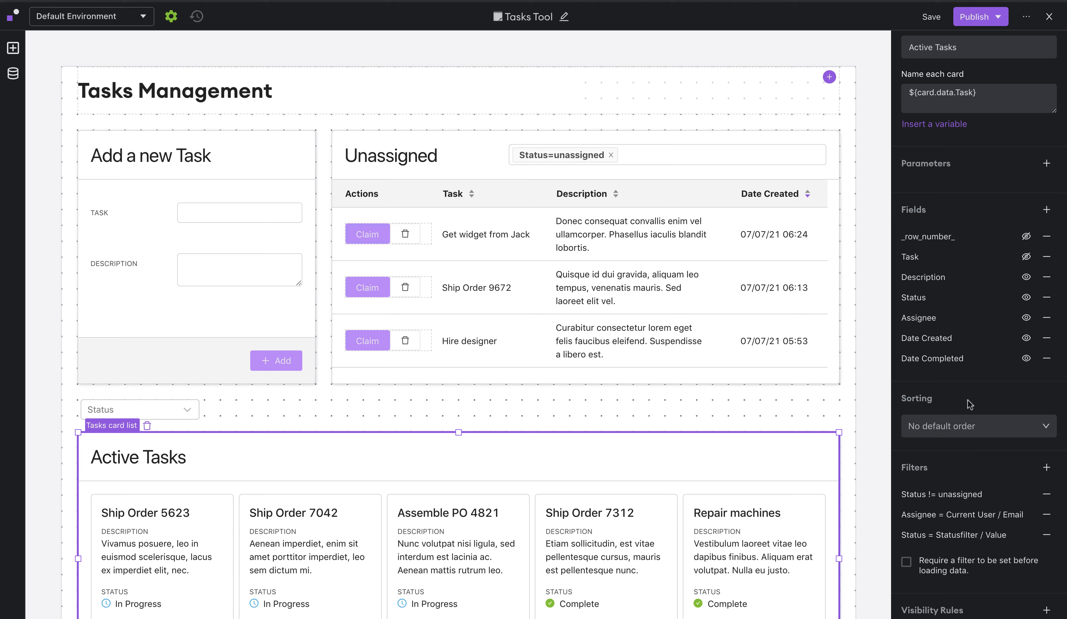
Add a Button component to the fields of the Active Tasks cards
click(1046, 211)
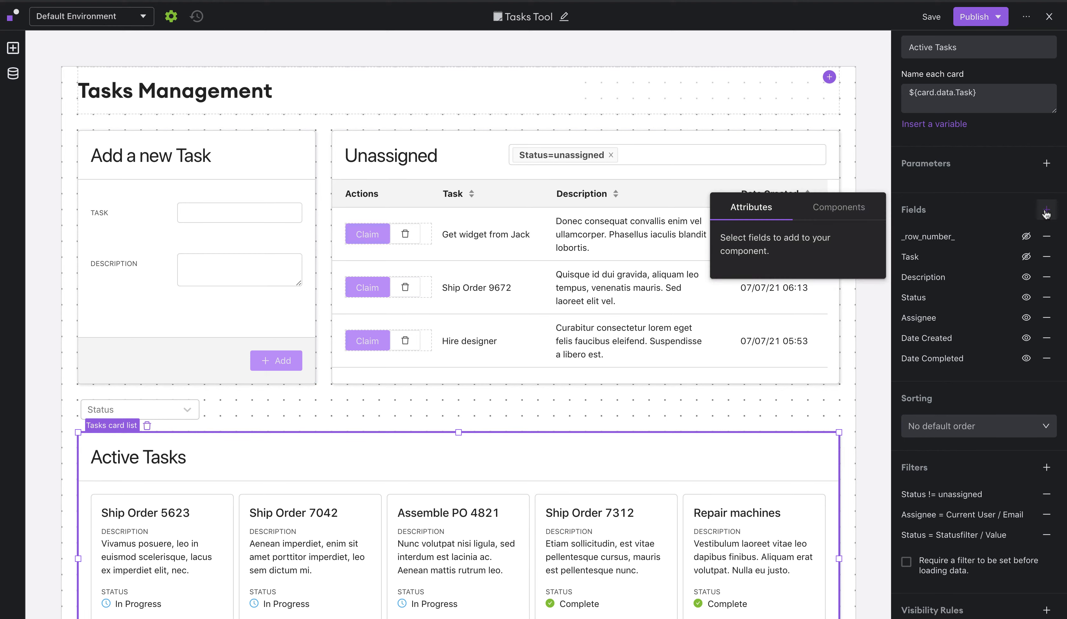
click(835, 218)
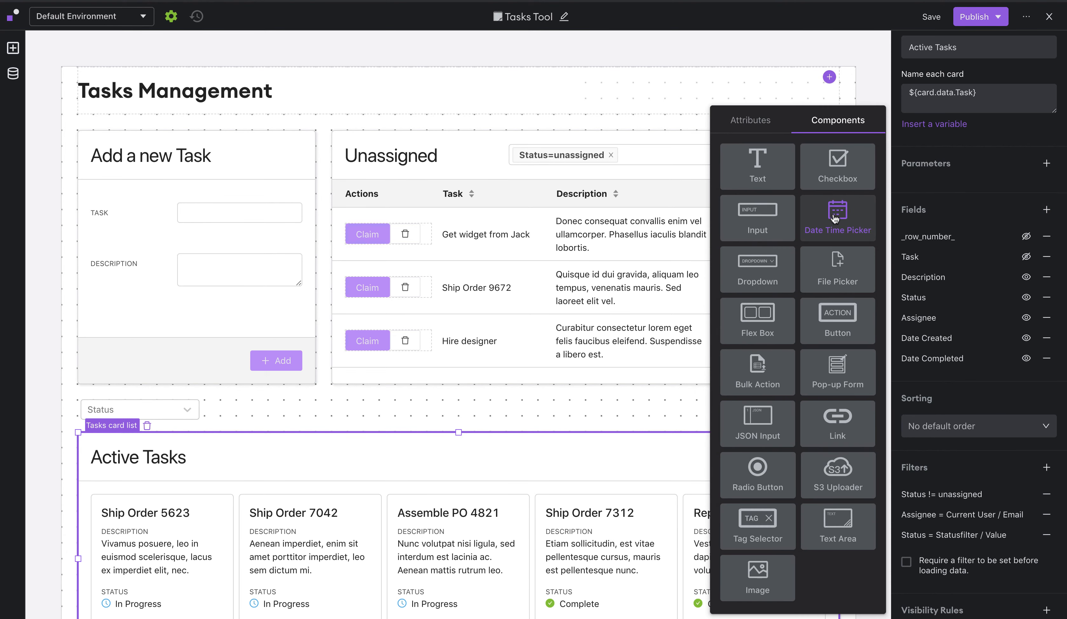
click(825, 332)
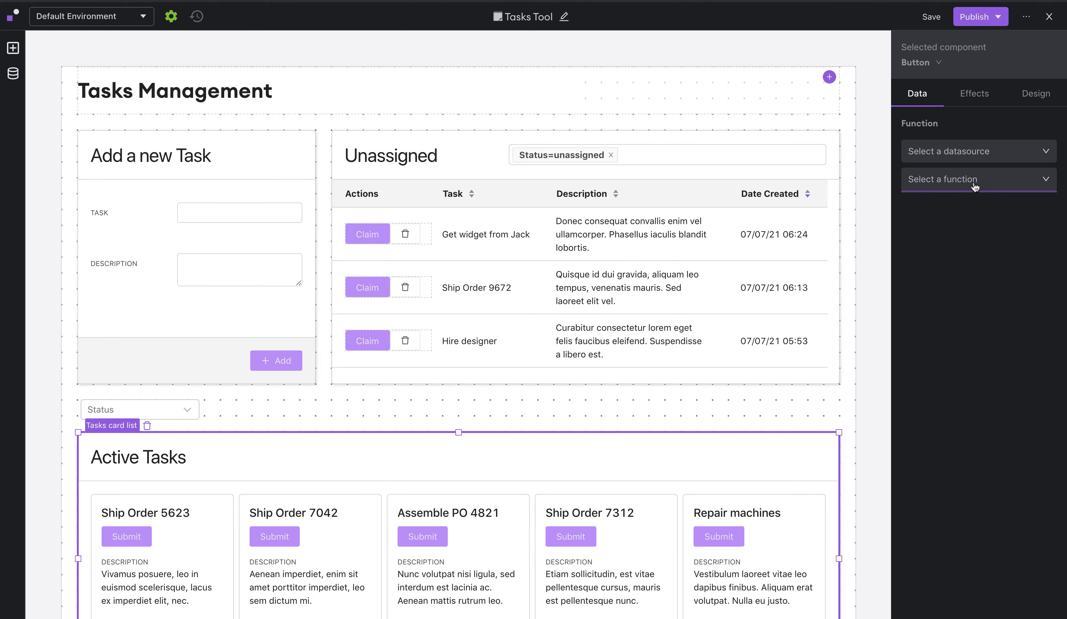
Connect the card button to the Task List data source with the Update Tasks record function
click(959, 158)
scroll(960, 260, down, 5)
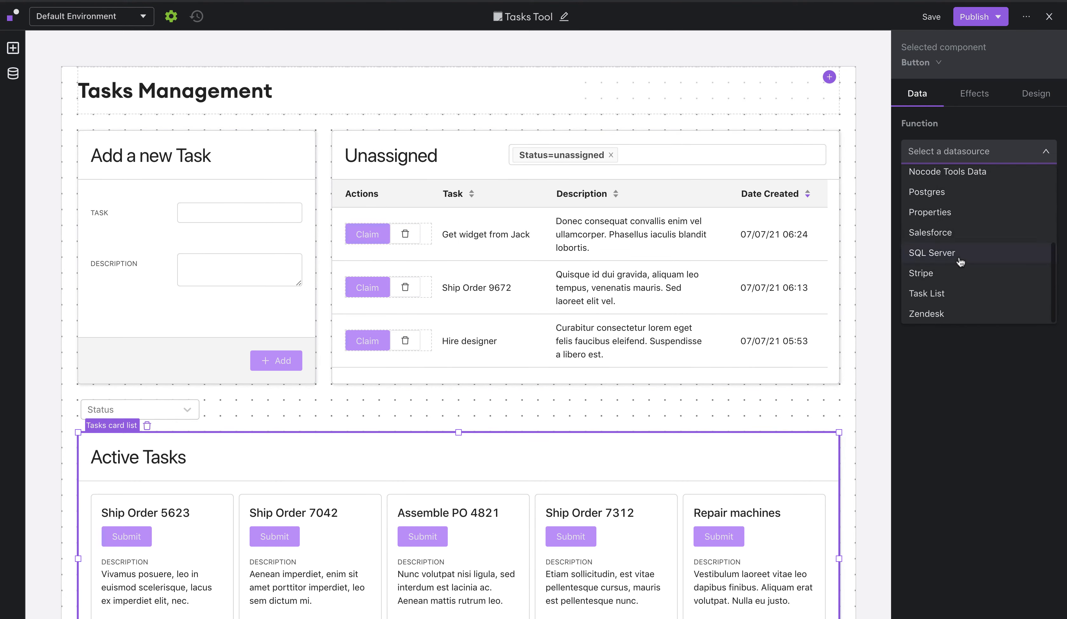
click(948, 293)
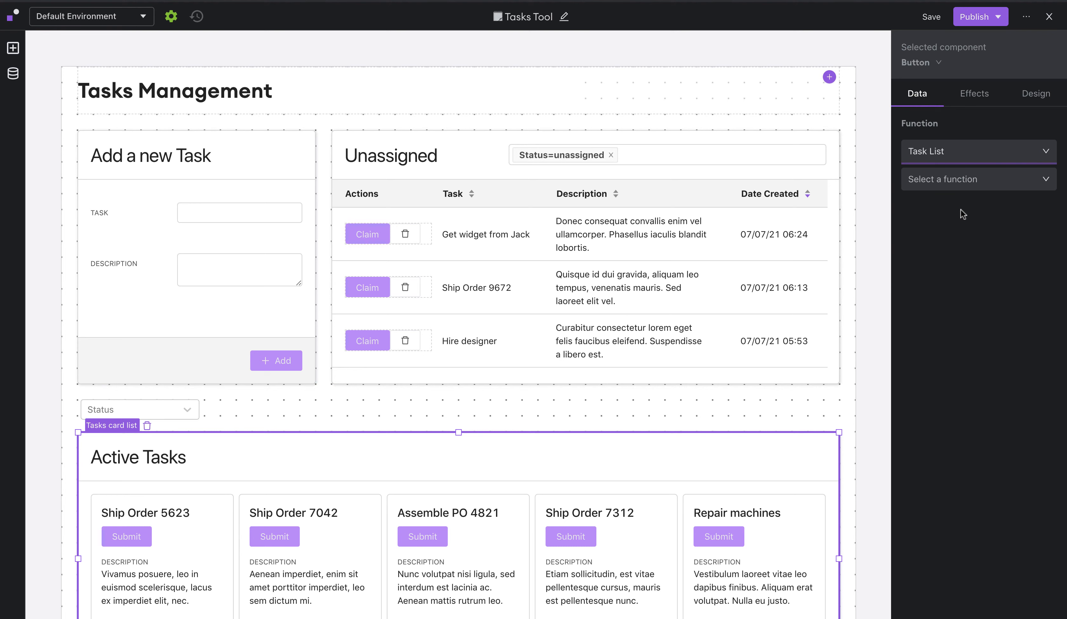
click(941, 182)
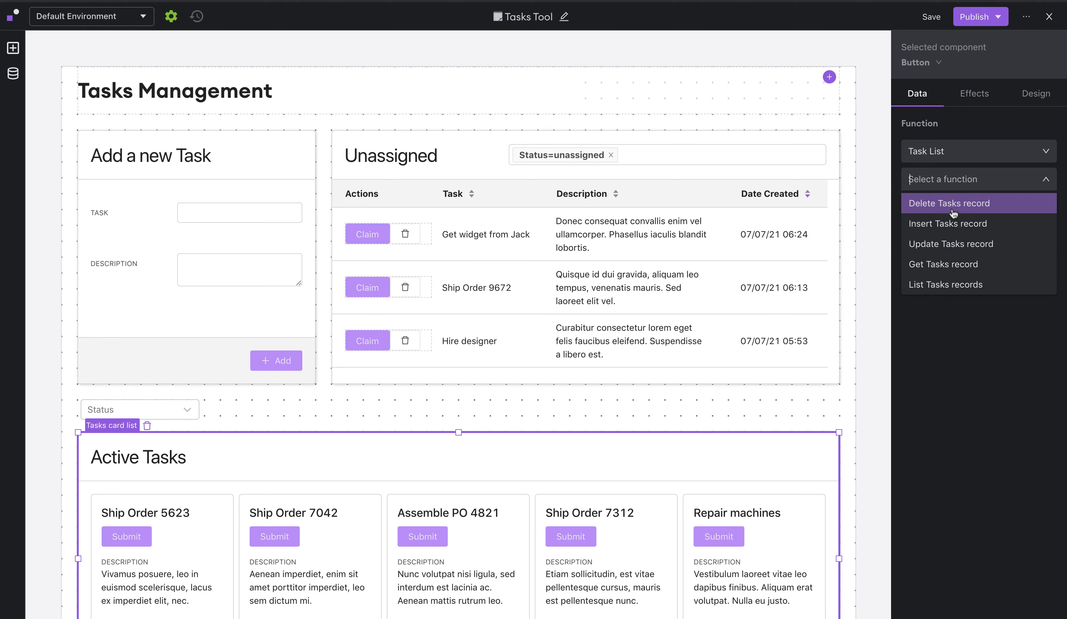
click(958, 251)
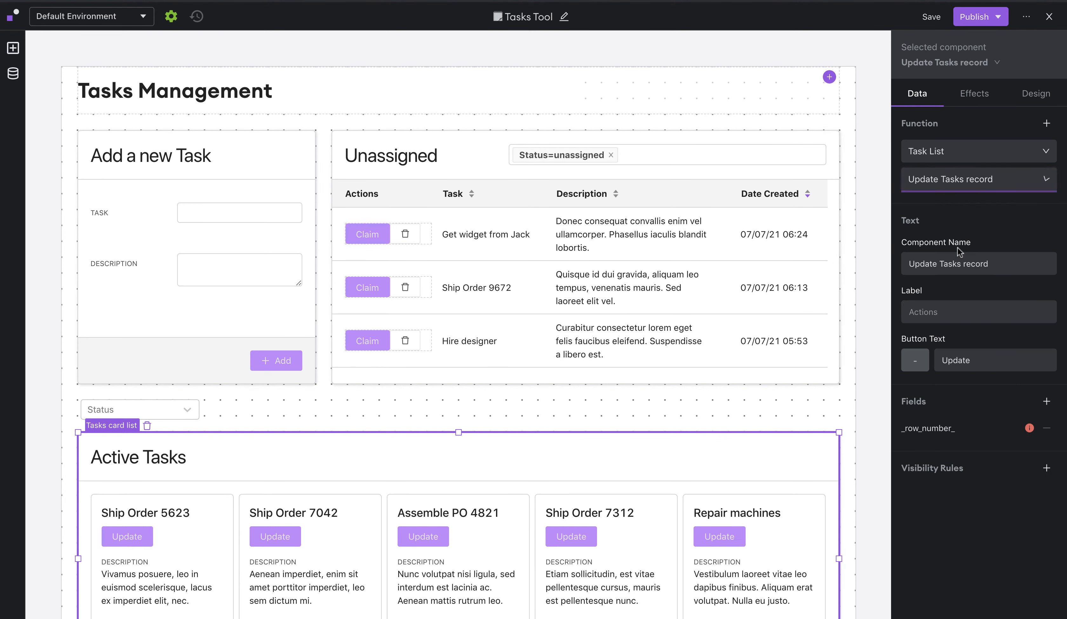
Set the card button's text to Mark Done and give it a checkmark icon
double_click(969, 360)
text(Mark )
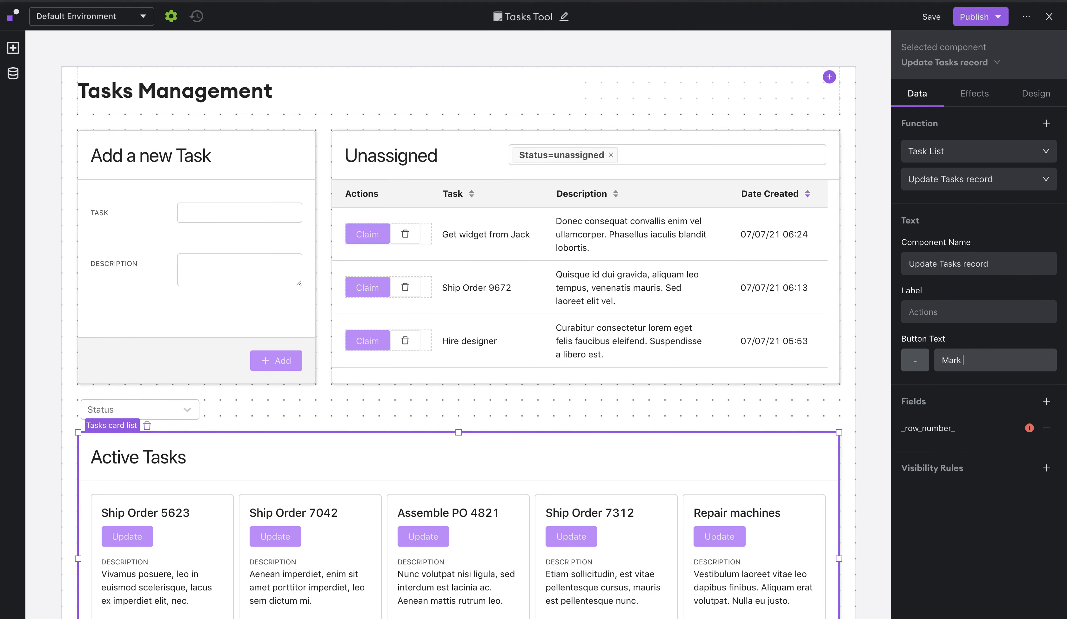
text(Done)
click(905, 365)
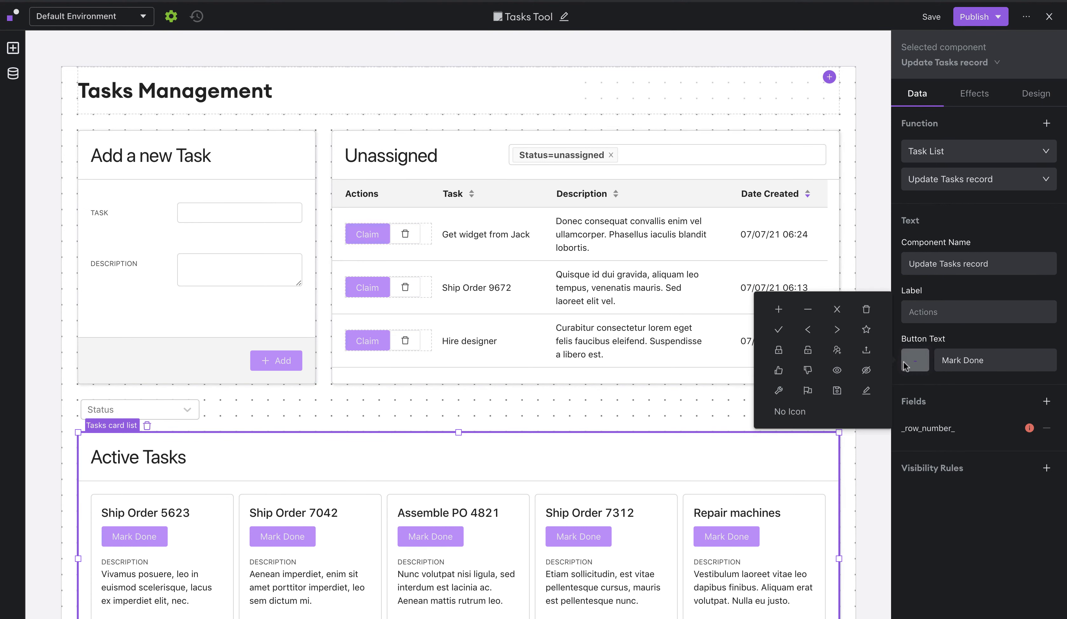
click(778, 329)
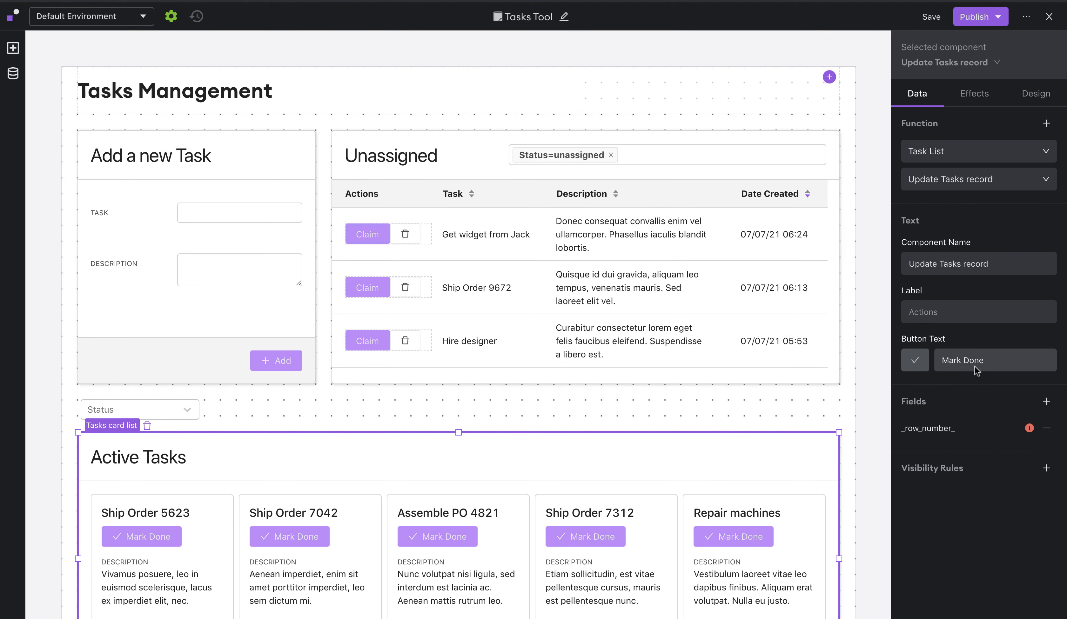
Bind the button's _row_number_ field to the component value This Card / data / _row_number_
click(962, 429)
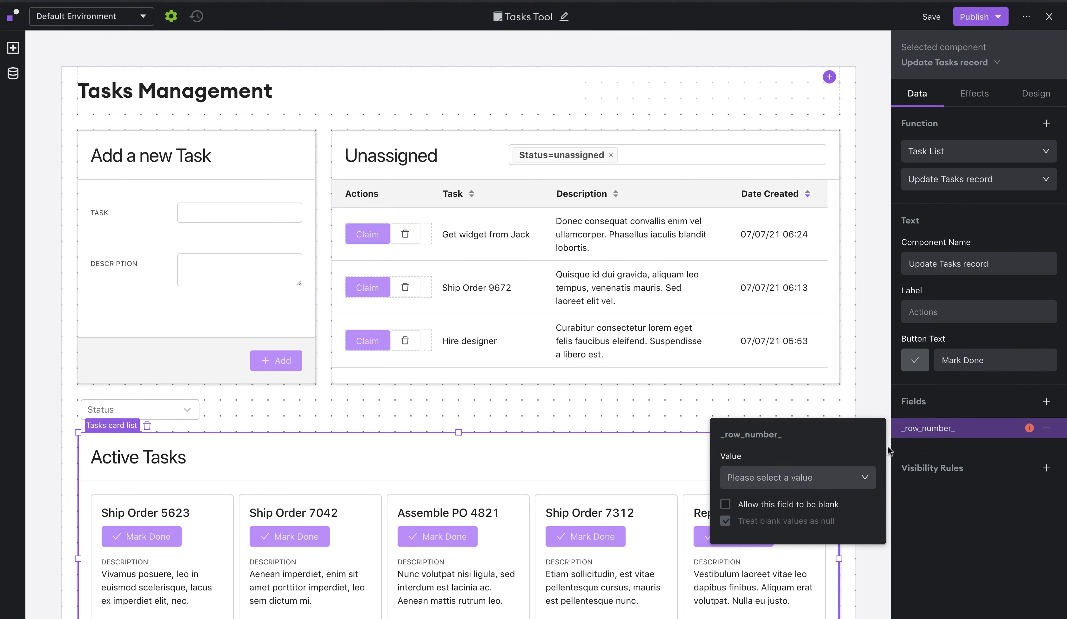
click(813, 482)
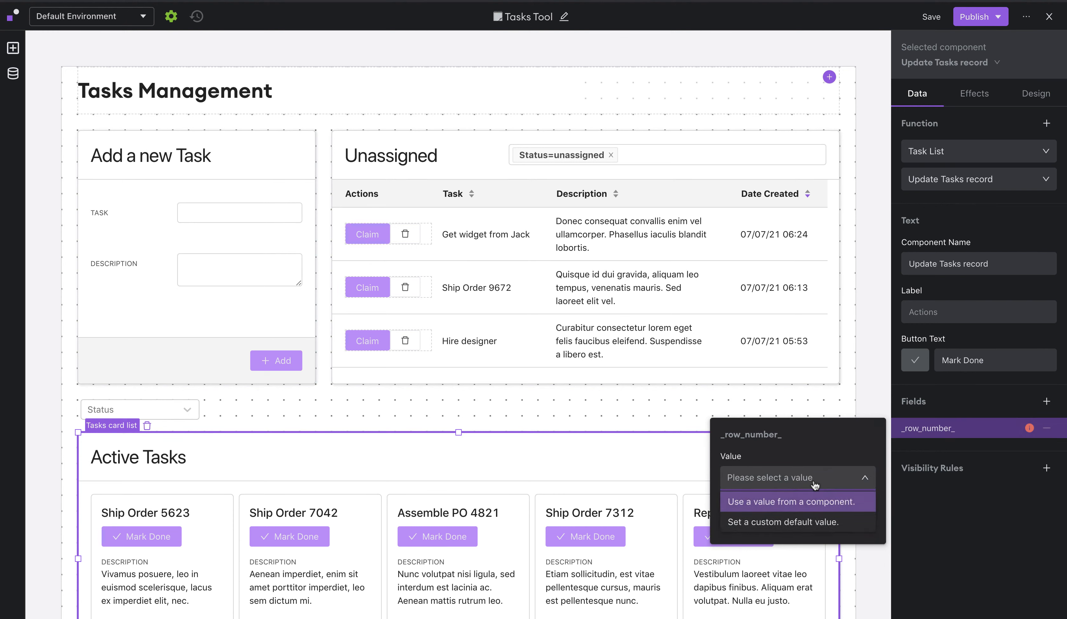
click(812, 504)
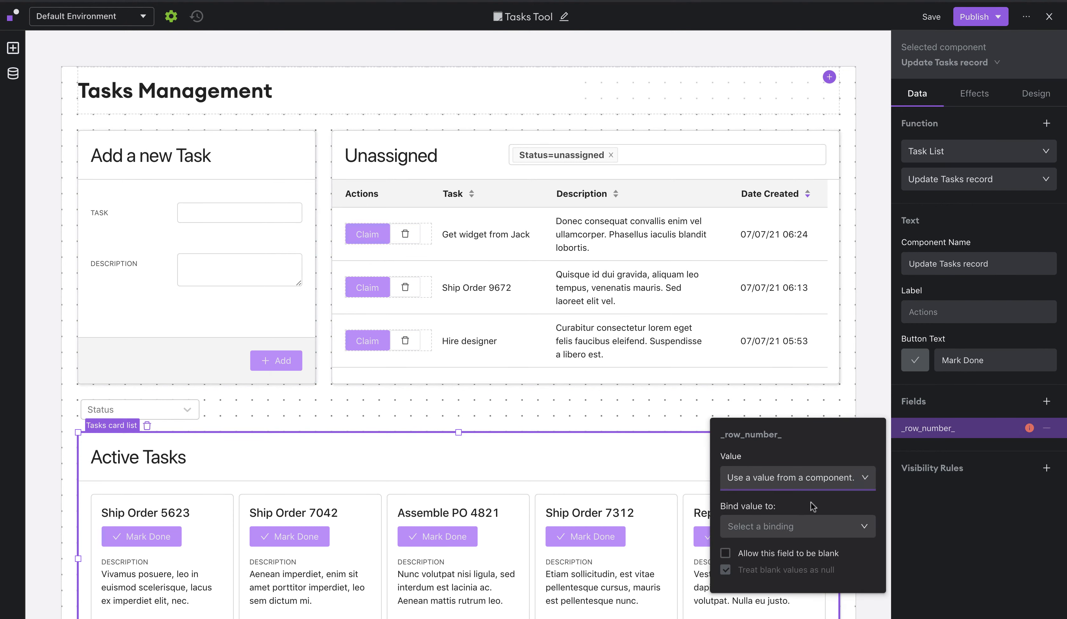
click(778, 530)
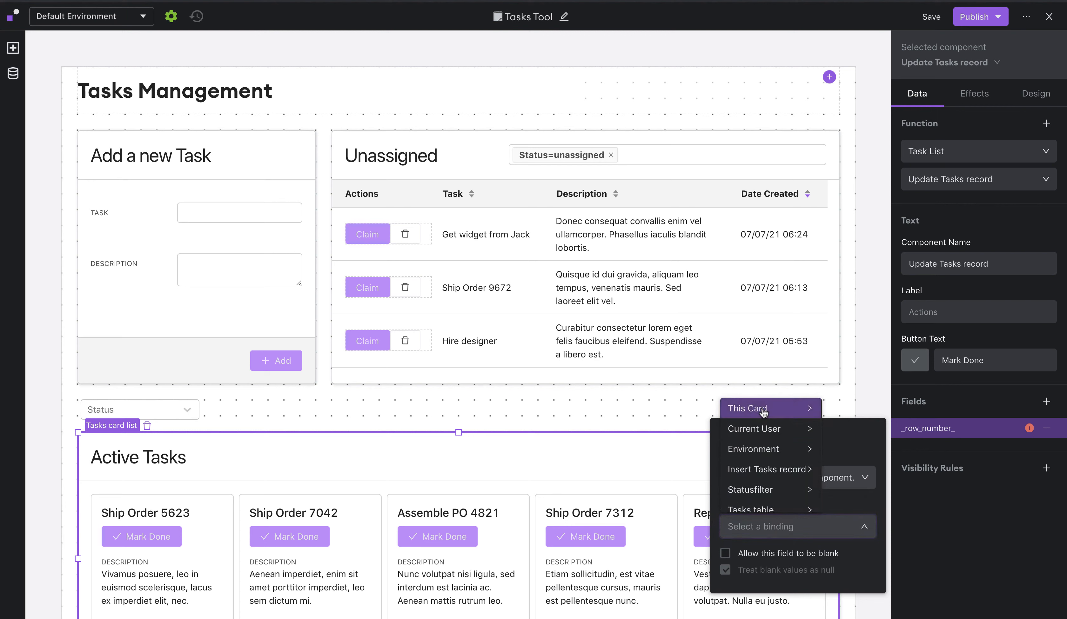
mouse_move(764, 411)
mouse_move(843, 414)
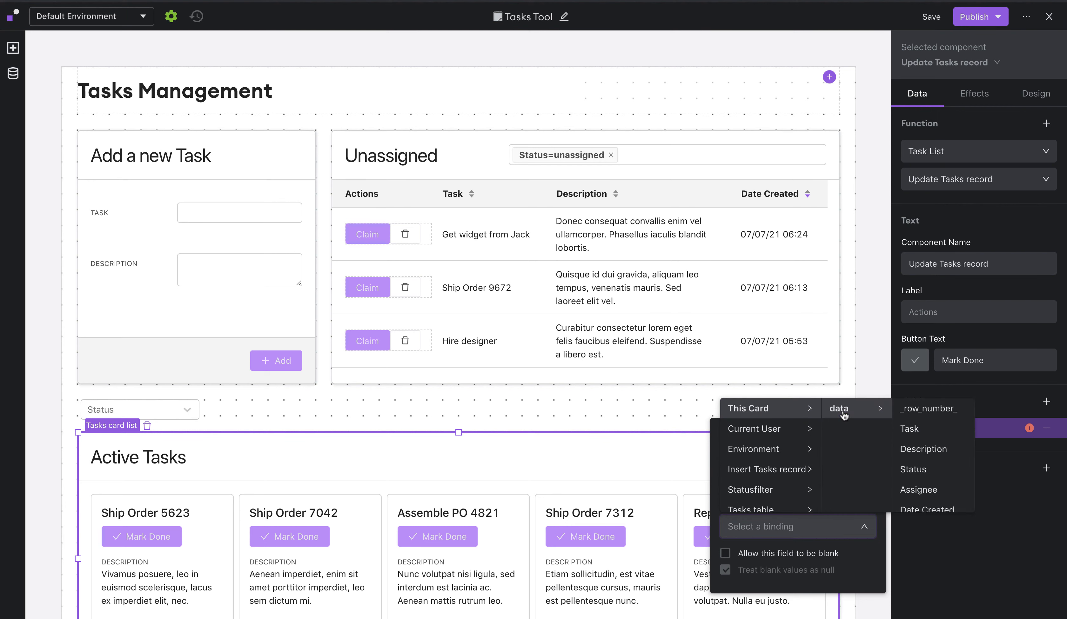
click(927, 412)
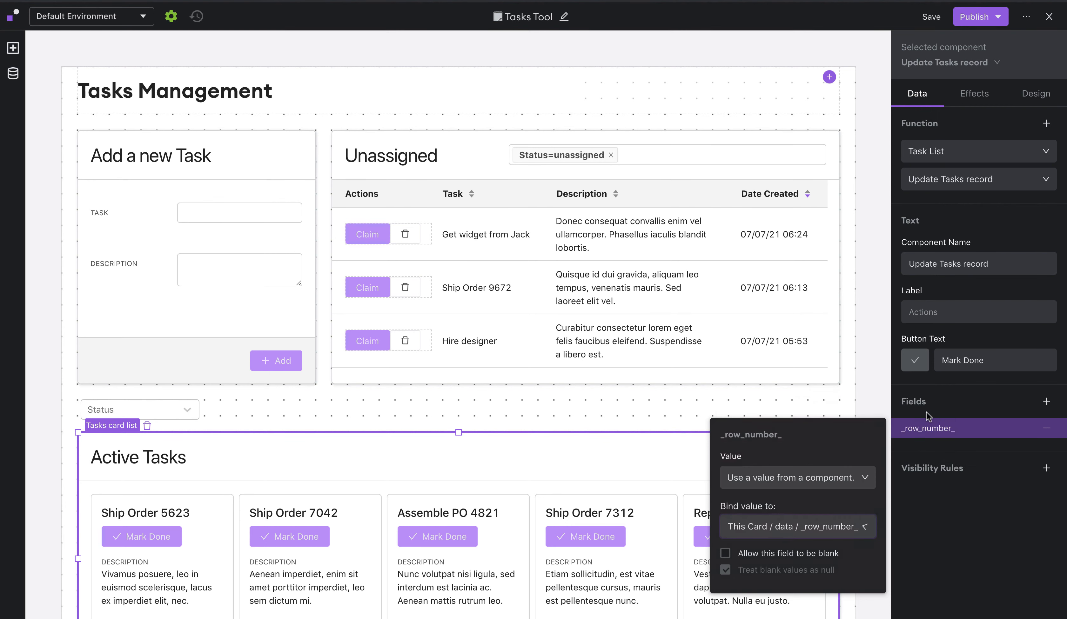
click(955, 411)
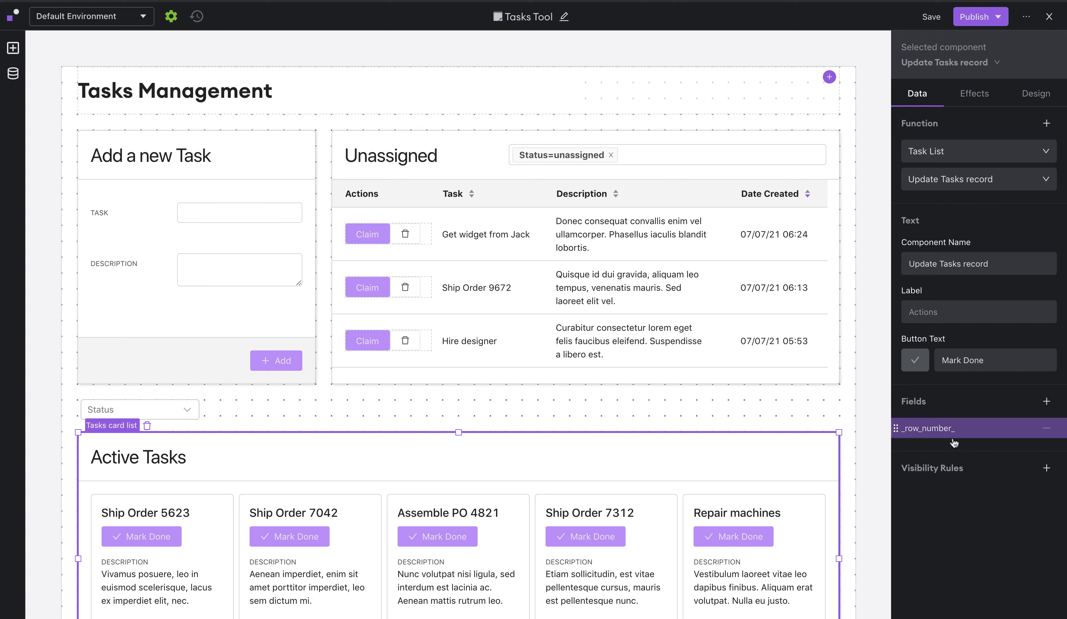
Add the Status field to the Mark Done button with the custom default value complete
click(1046, 401)
scroll(791, 468, down, 1)
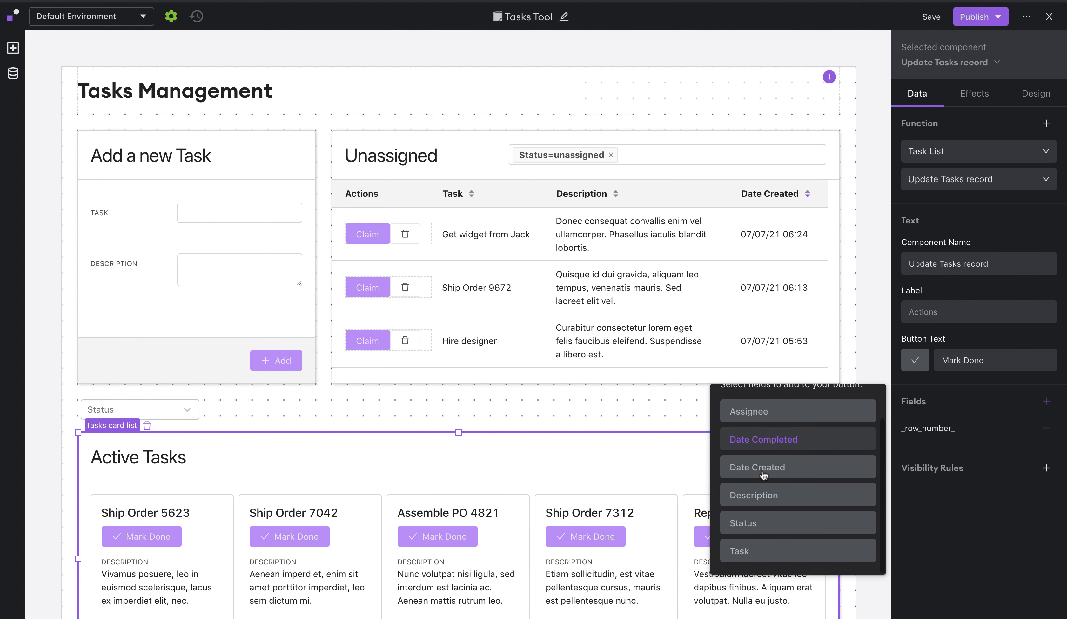
click(771, 524)
click(940, 450)
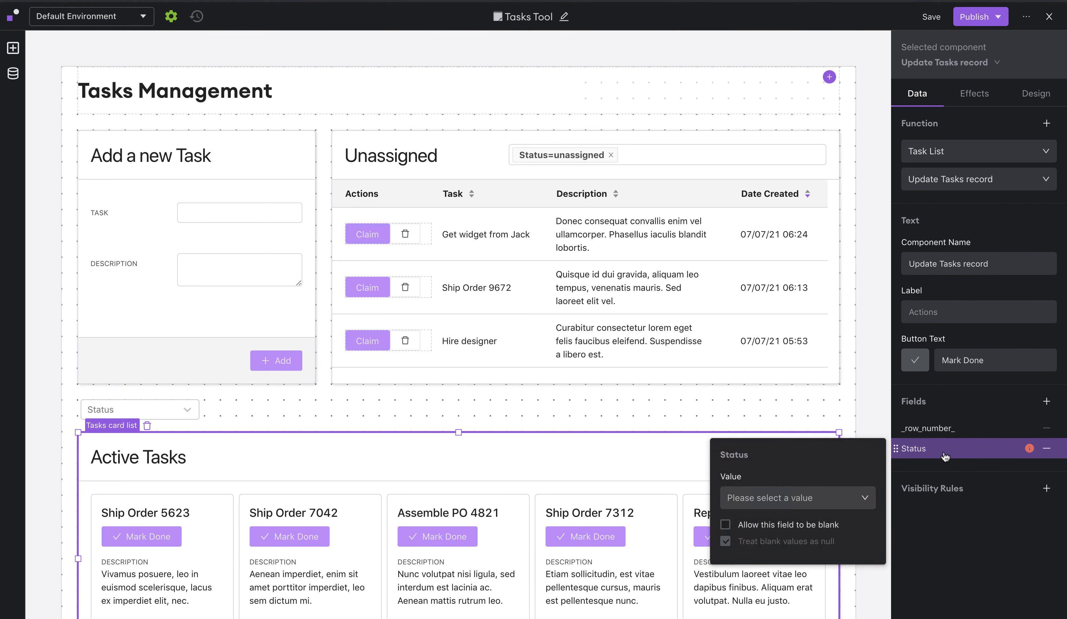
click(826, 505)
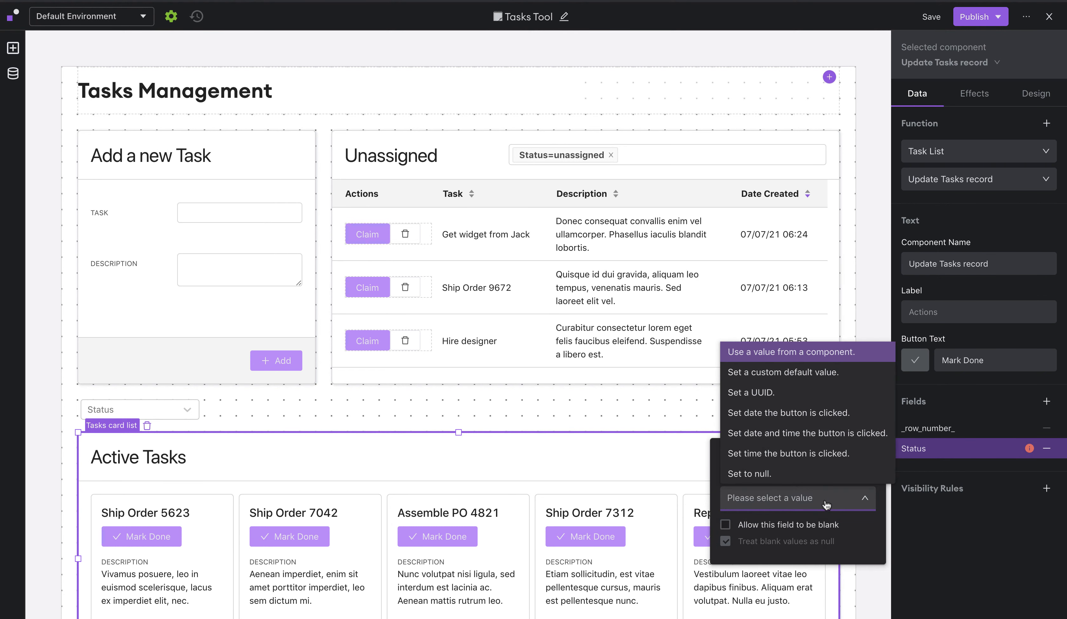
click(828, 377)
click(775, 538)
text(c)
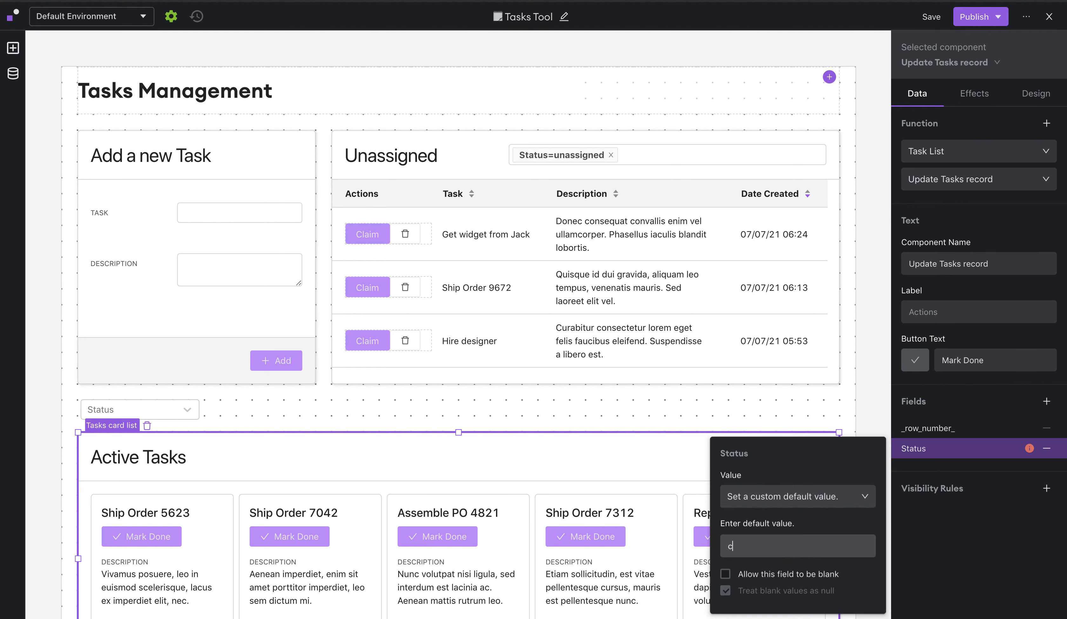
text(omplete)
click(955, 466)
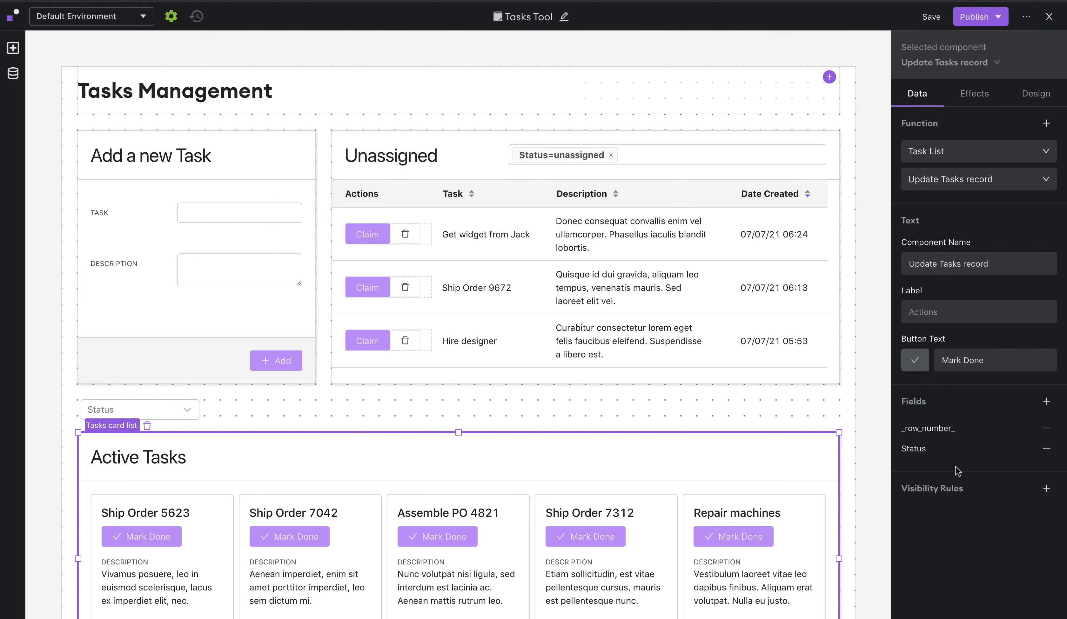
Add the Date Completed field to the Mark Done button, set to the date and time the button is clicked
click(1046, 401)
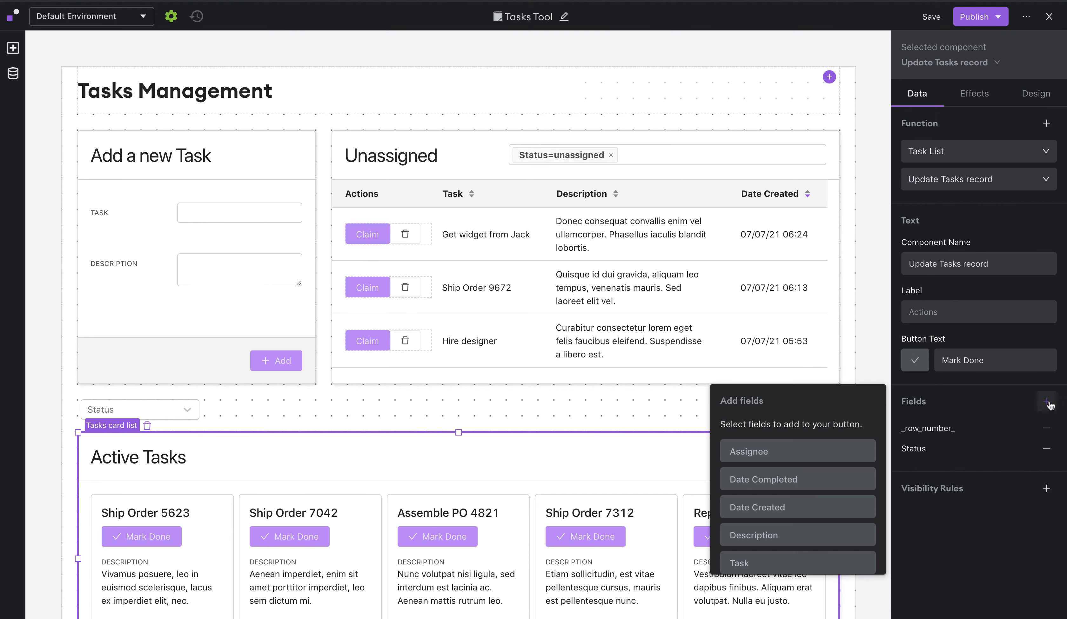
click(802, 486)
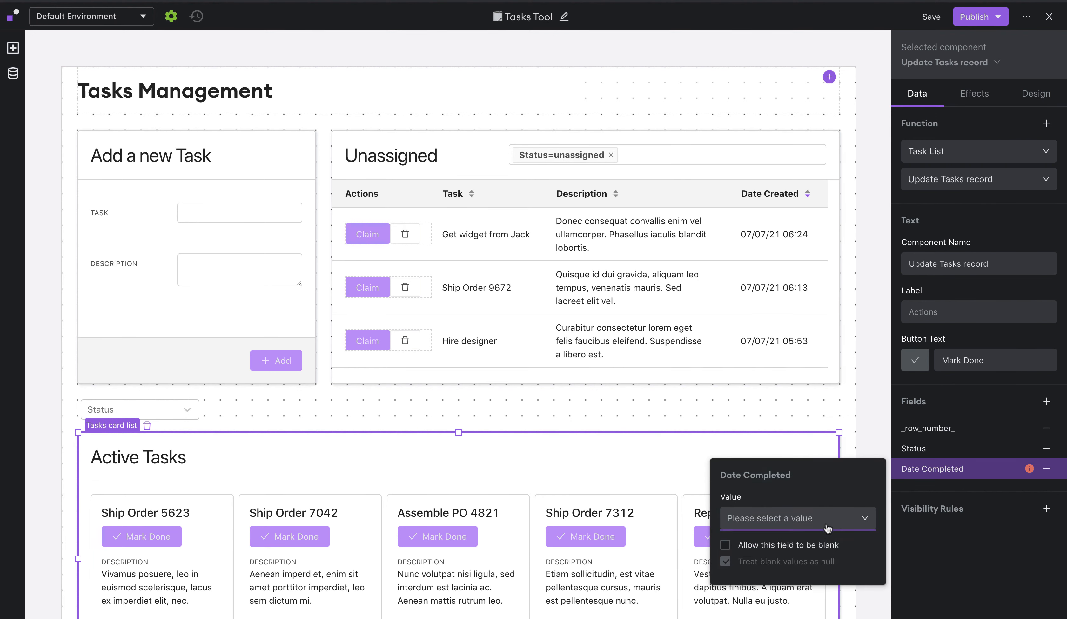
click(822, 529)
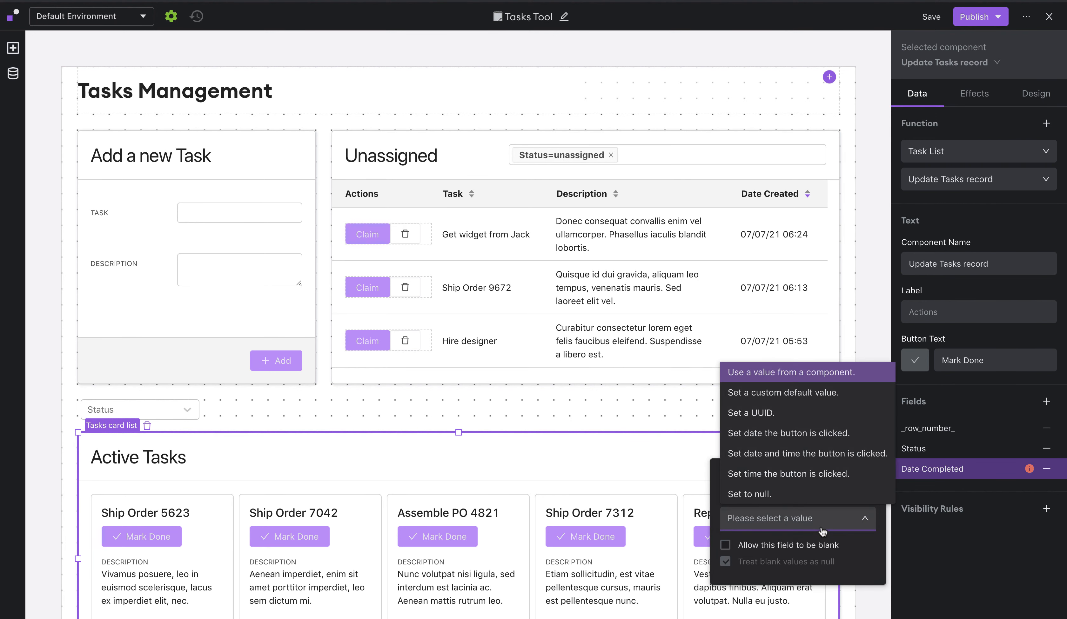
click(799, 455)
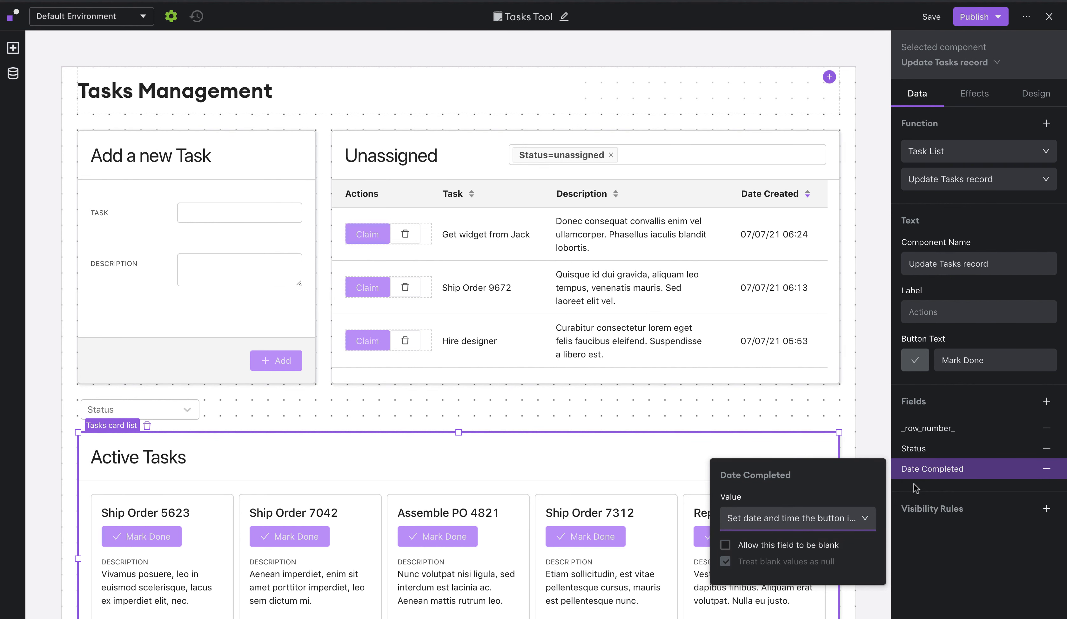
click(925, 494)
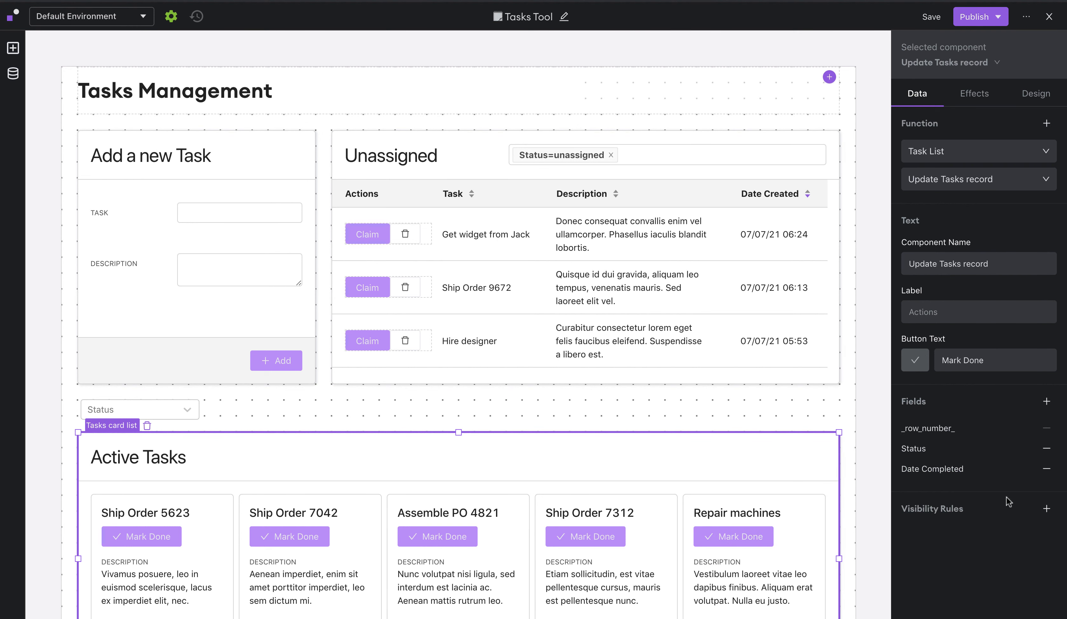
Add a visibility rule showing the Mark Done button only when This Card / data / Status is equal to in progress
click(1046, 508)
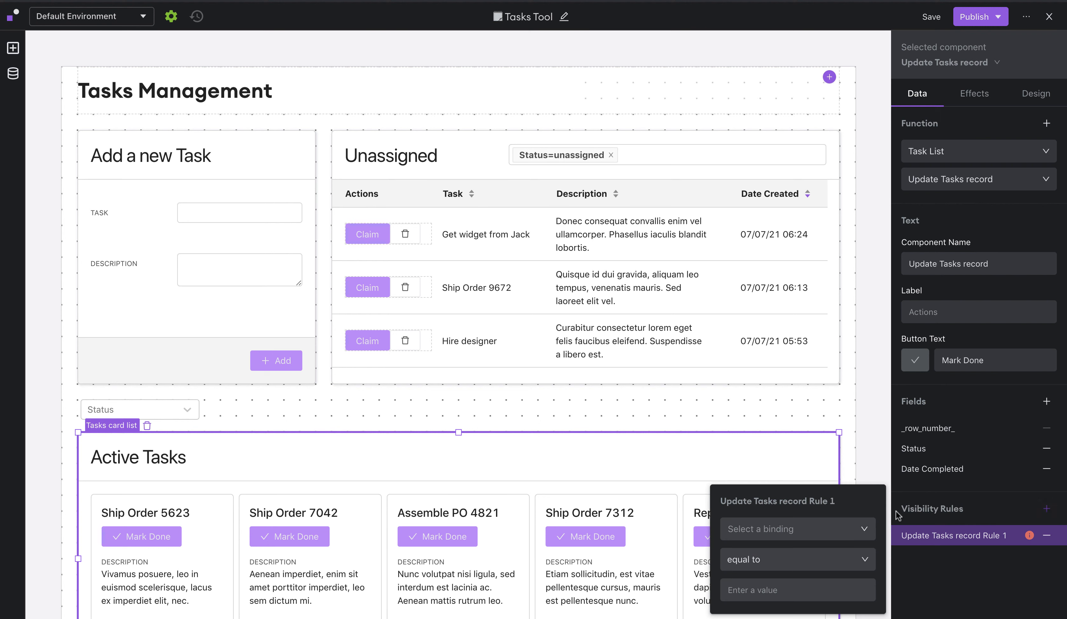
click(848, 531)
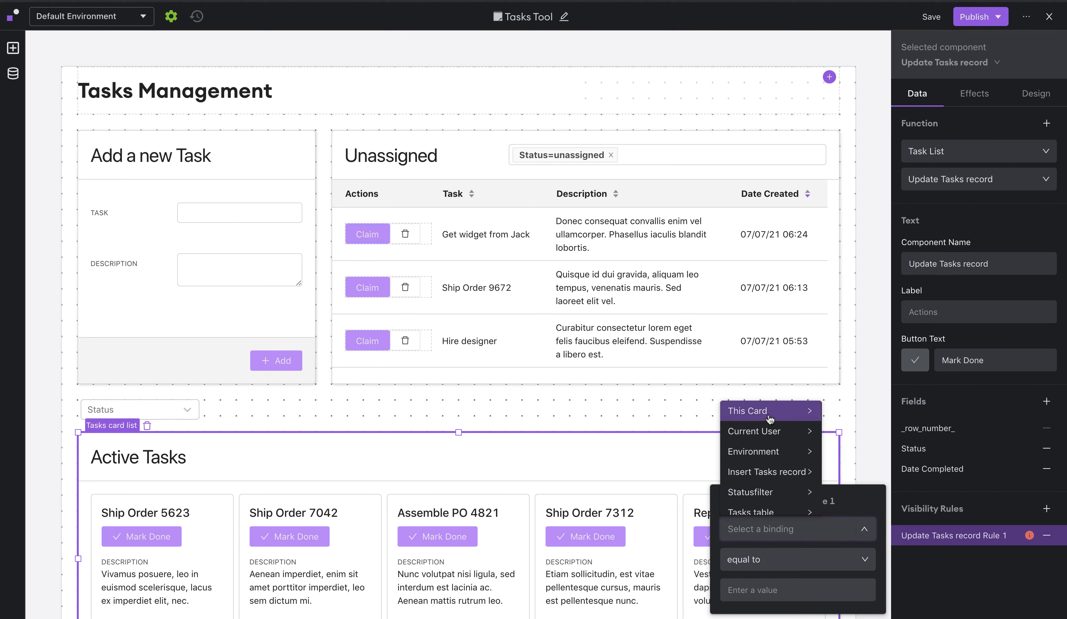
mouse_move(770, 418)
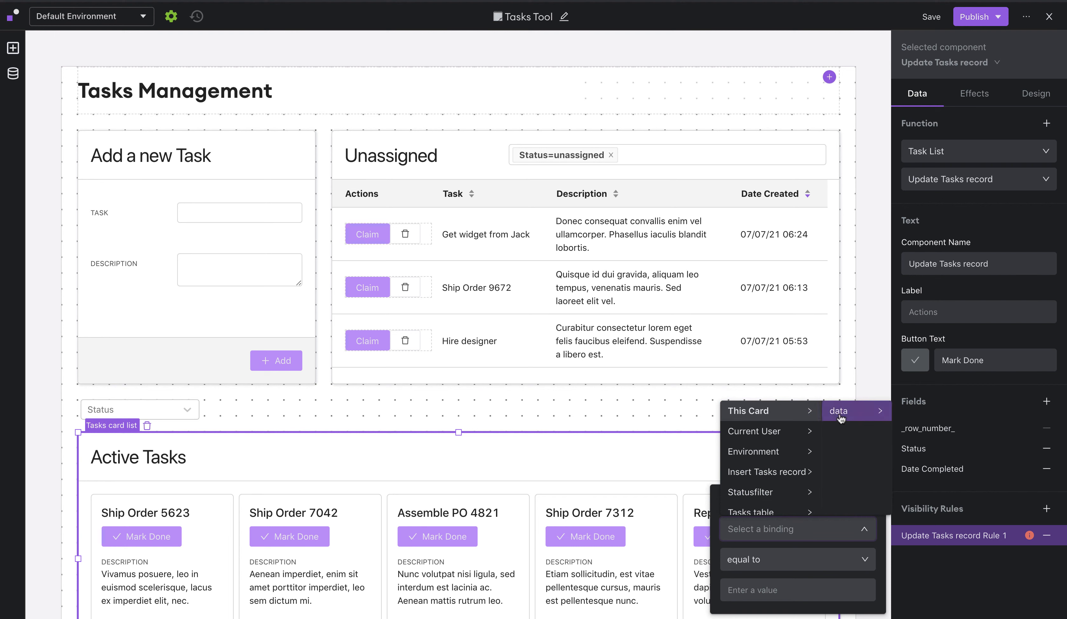
mouse_move(840, 419)
scroll(918, 438, down, 1)
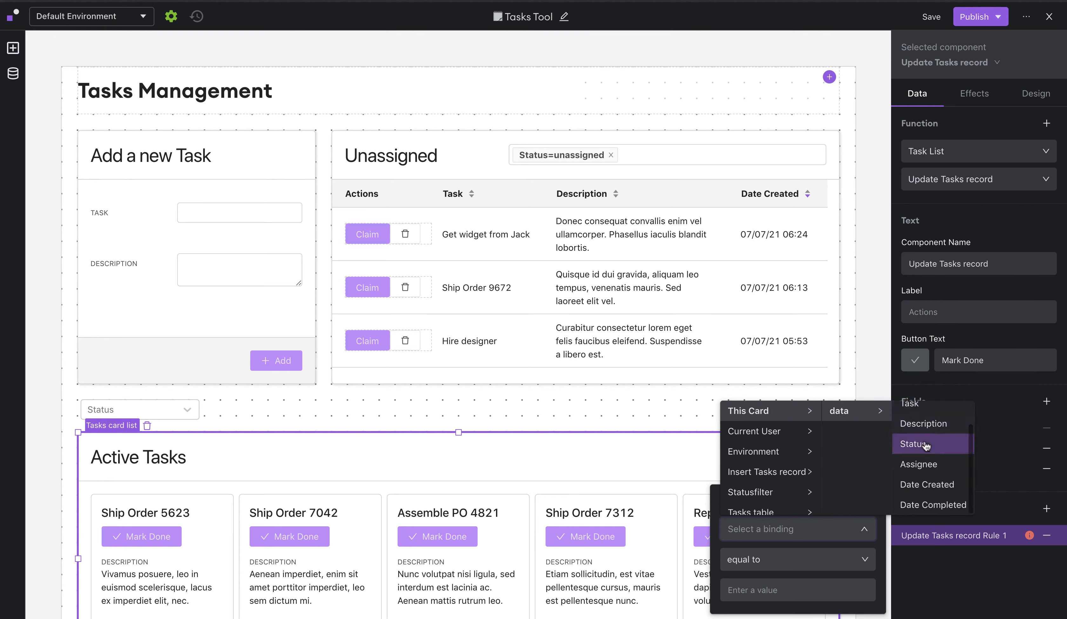
click(913, 446)
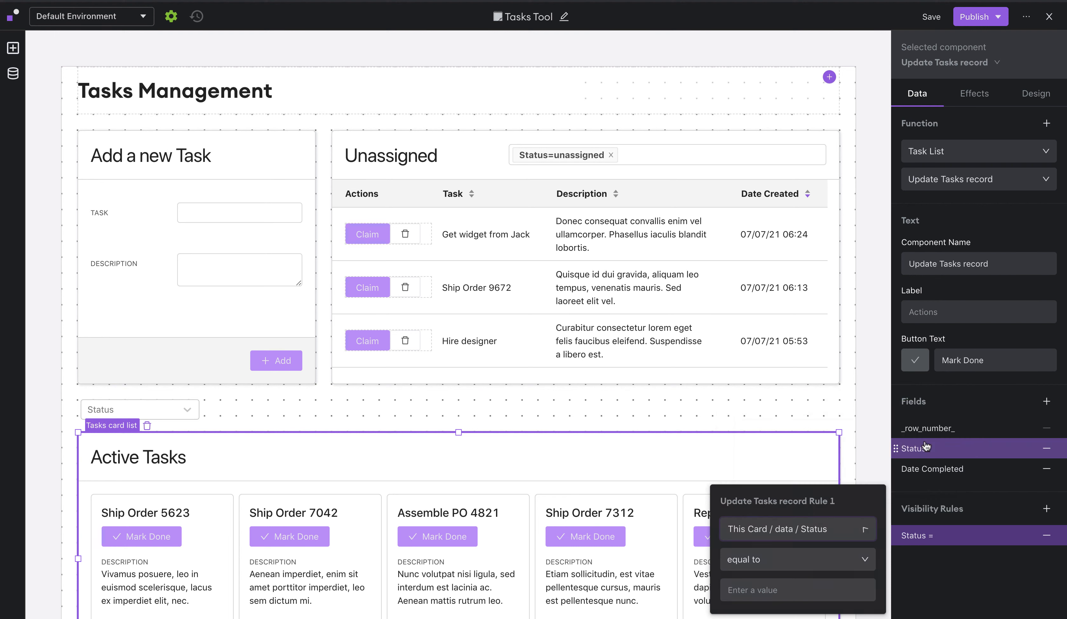
click(785, 588)
text(in progress)
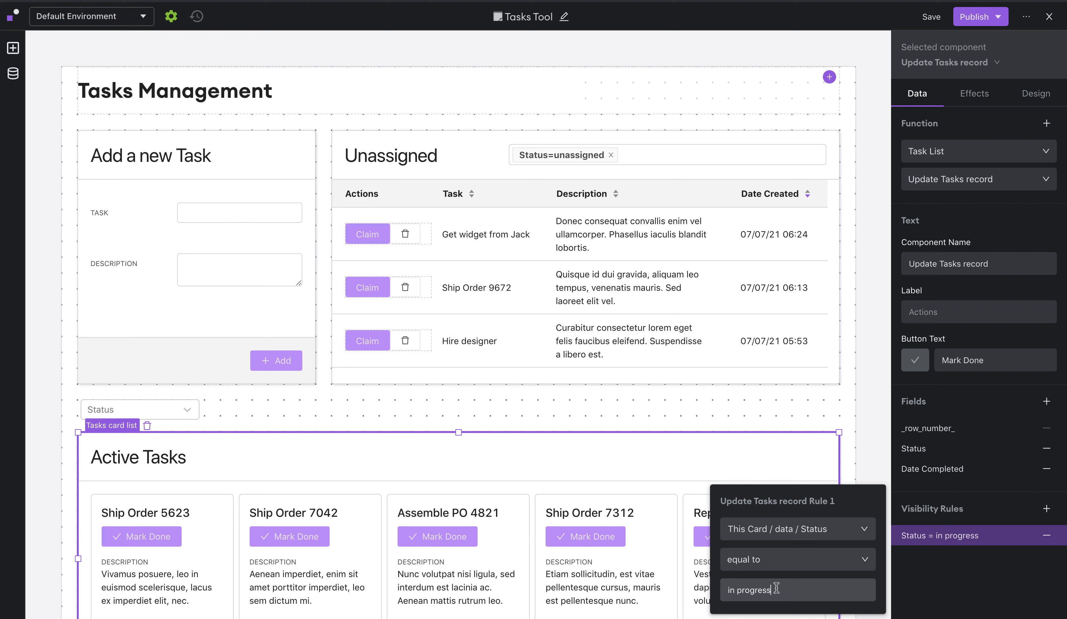
click(940, 582)
Reorder the Tasks card list fields so Update Tasks record and Description come after Date Created, ahead of Date Completed
click(961, 63)
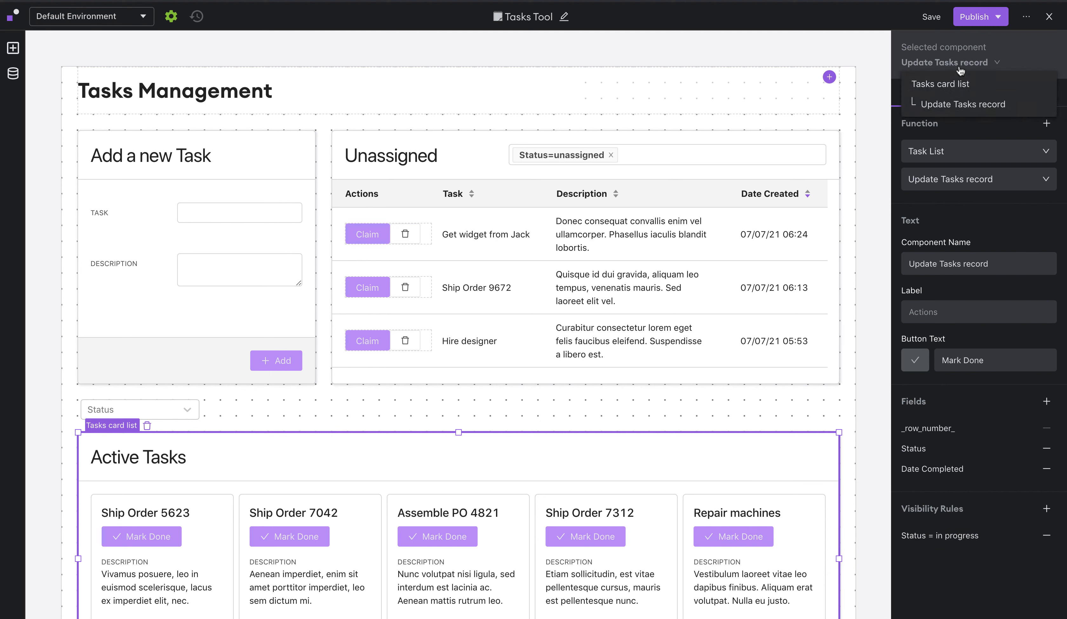
click(950, 84)
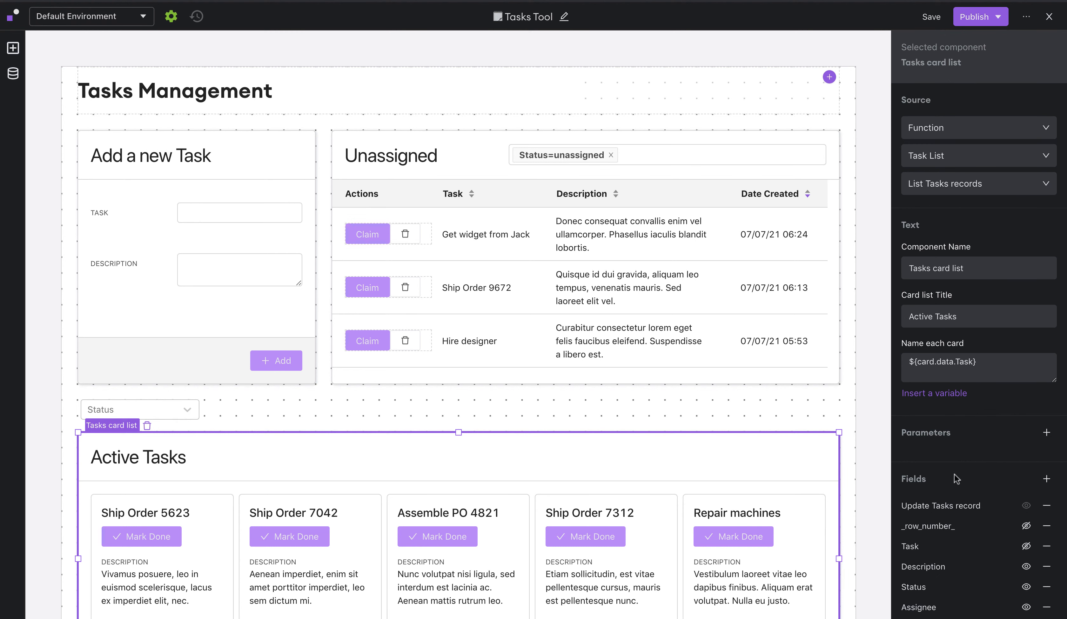
scroll(953, 474, down, 5)
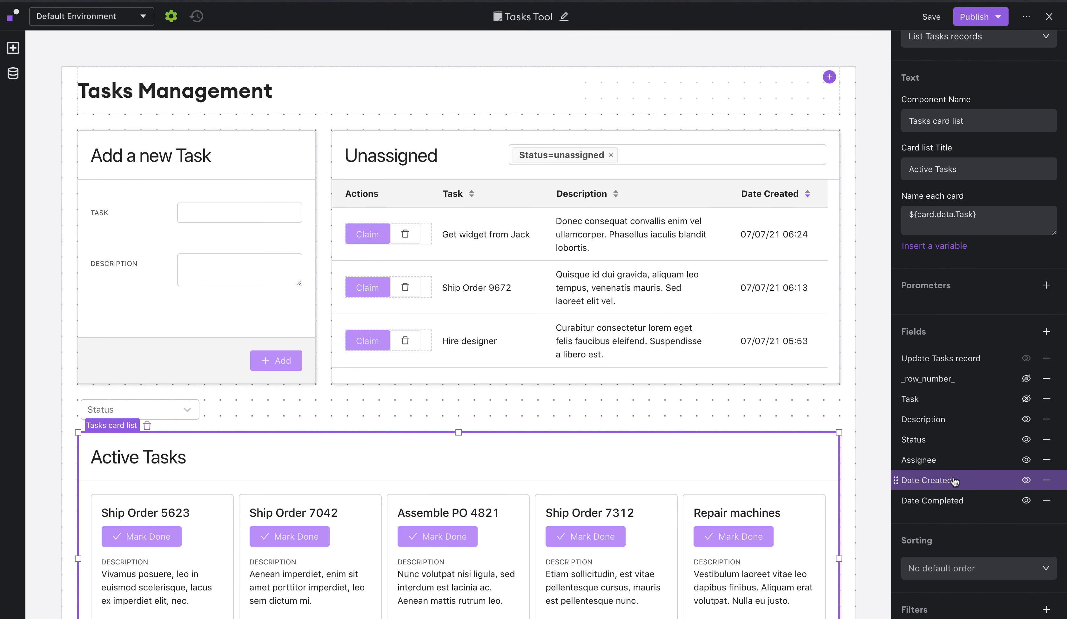
drag(896, 358, 900, 476)
drag(897, 393, 899, 468)
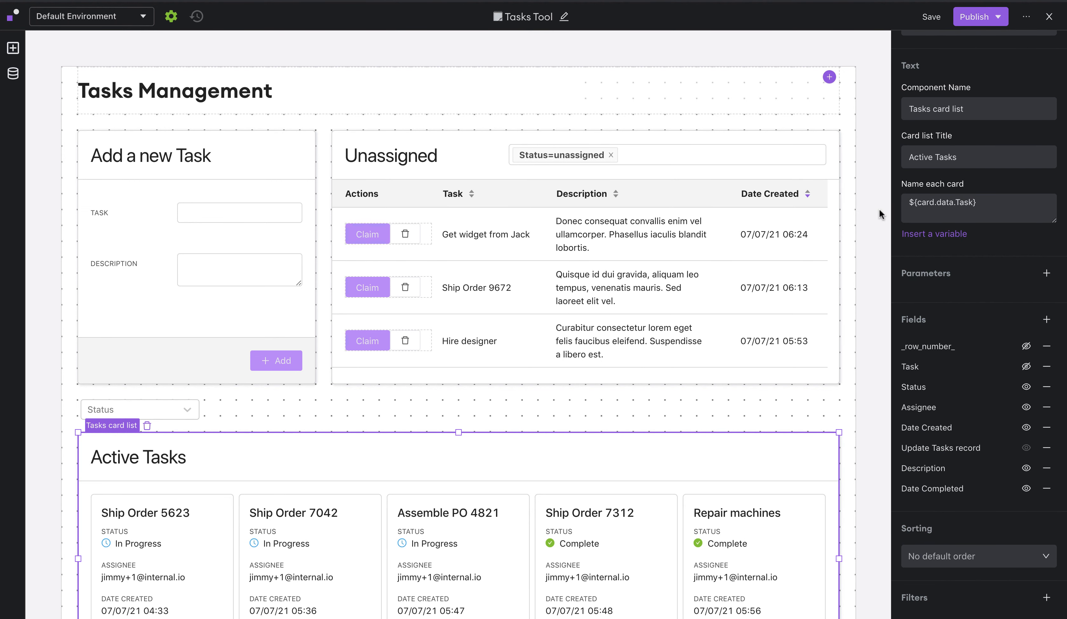
Publish the Tasks Tool to the Default and Staging environments and exit the editor
click(977, 17)
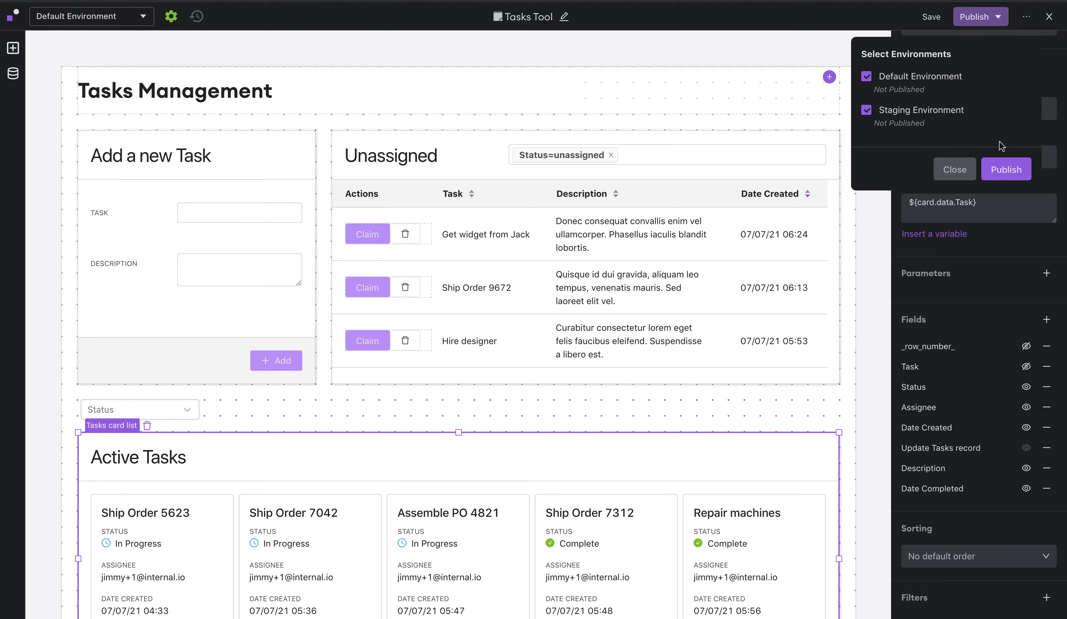
click(1003, 172)
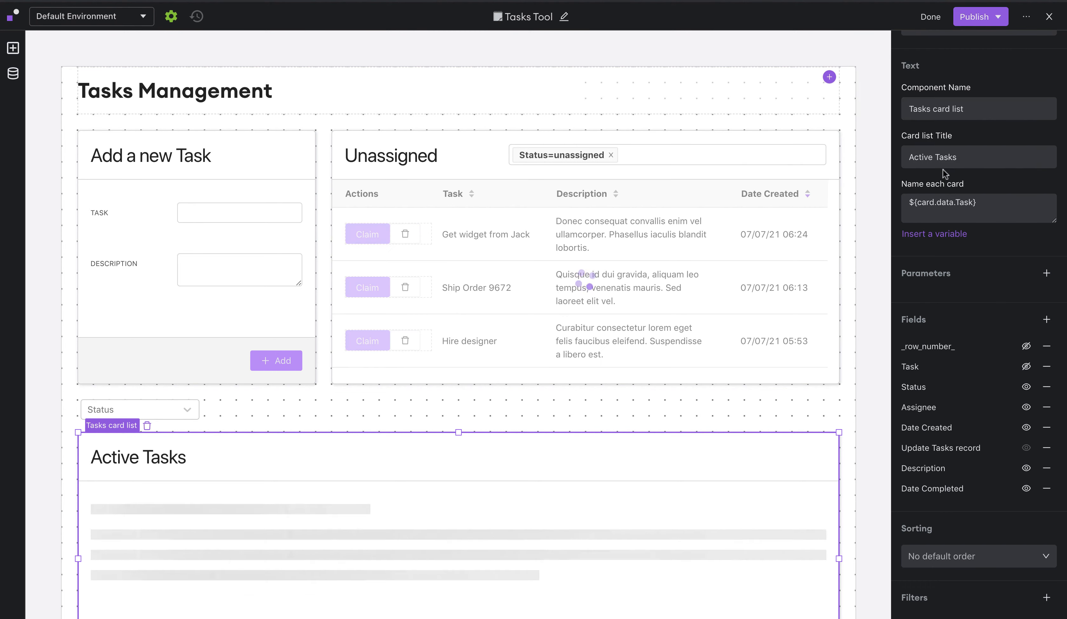
click(1049, 20)
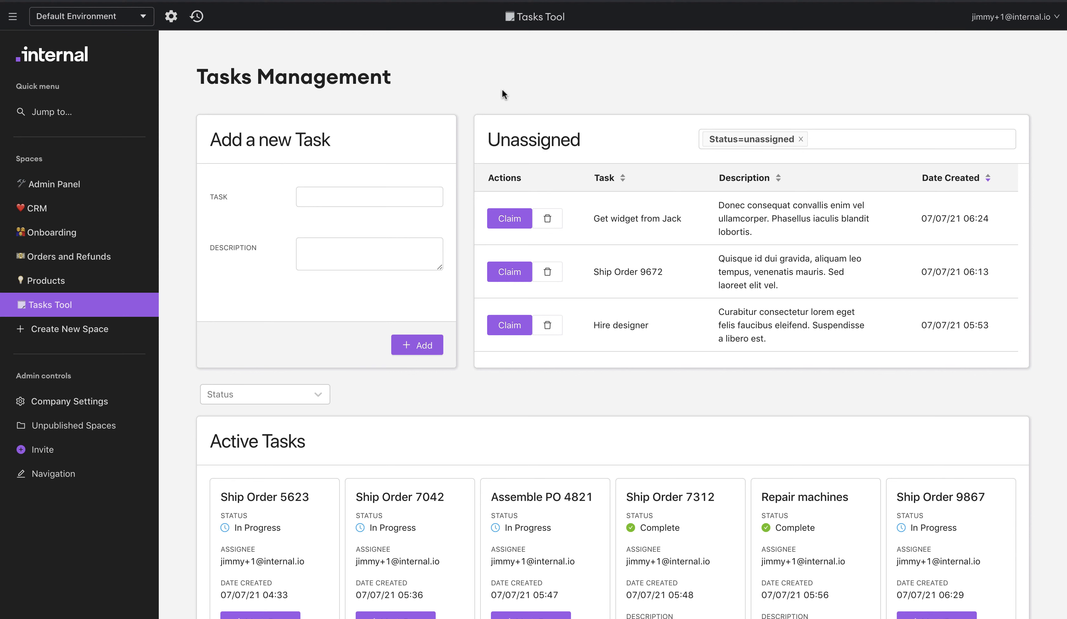
Add a new task named Demo with the description ASDF
click(368, 204)
text(Demo)
key(Tab)
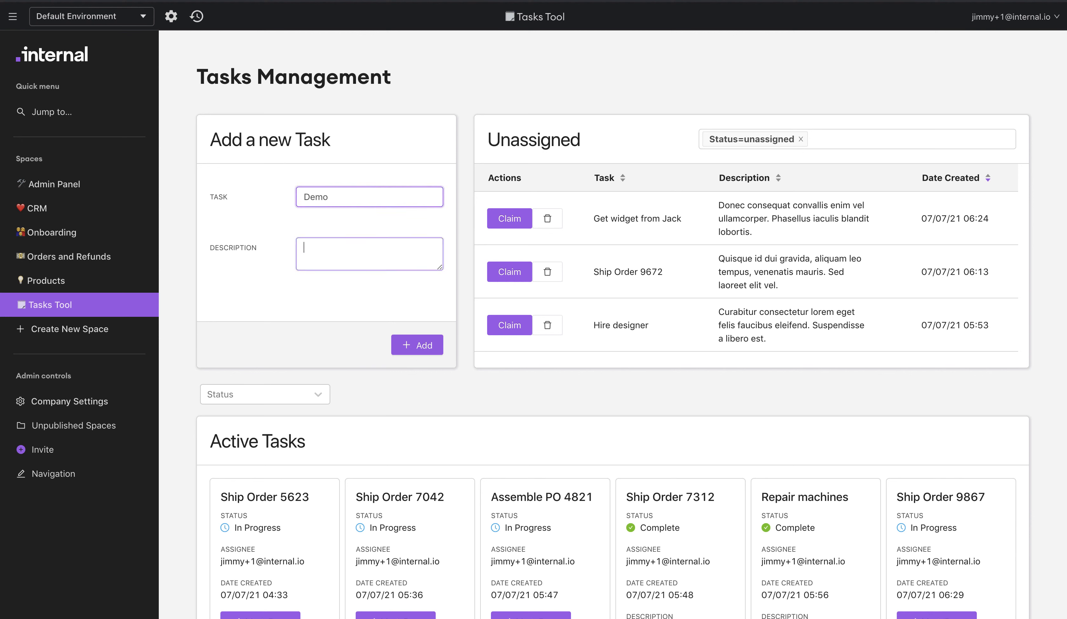
text(ASDF)
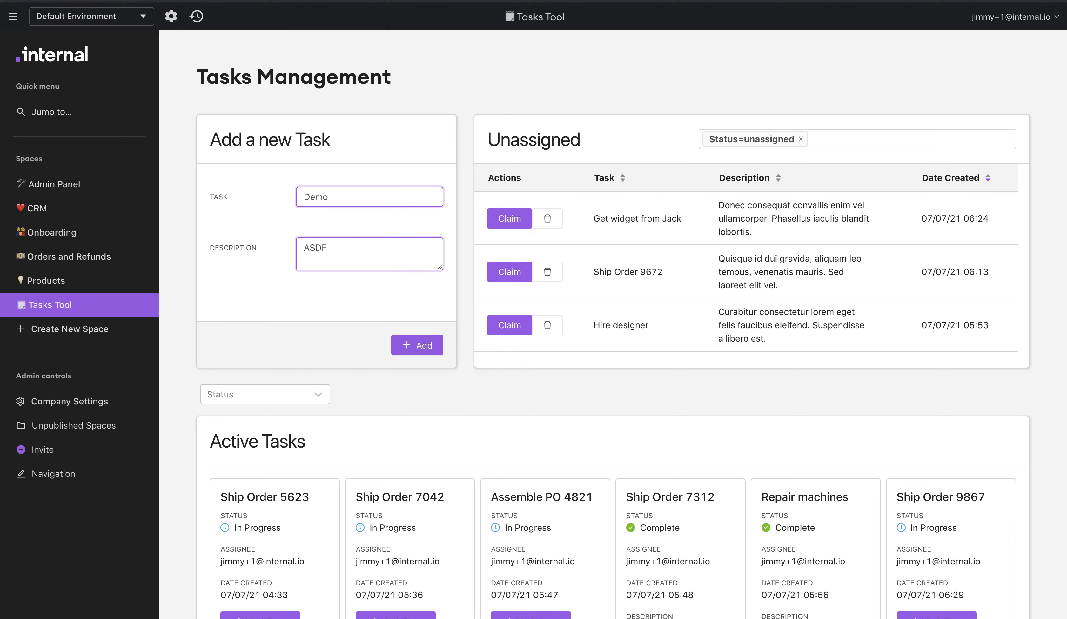
click(418, 351)
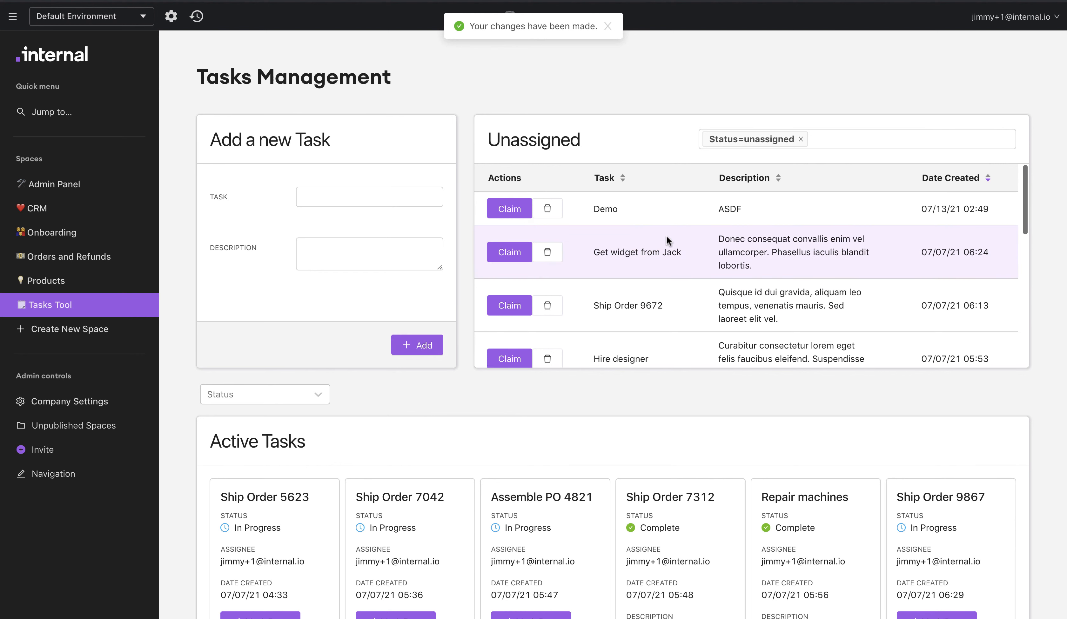
Claim the Demo task from the Unassigned table and mark it done on its Active Tasks card
click(509, 210)
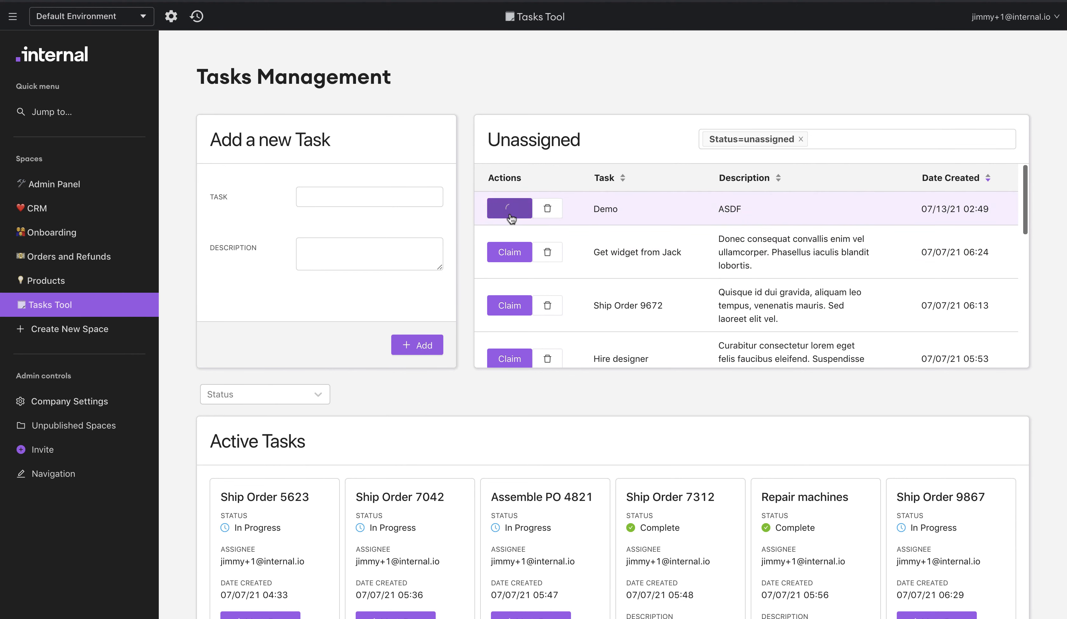
scroll(461, 470, down, 8)
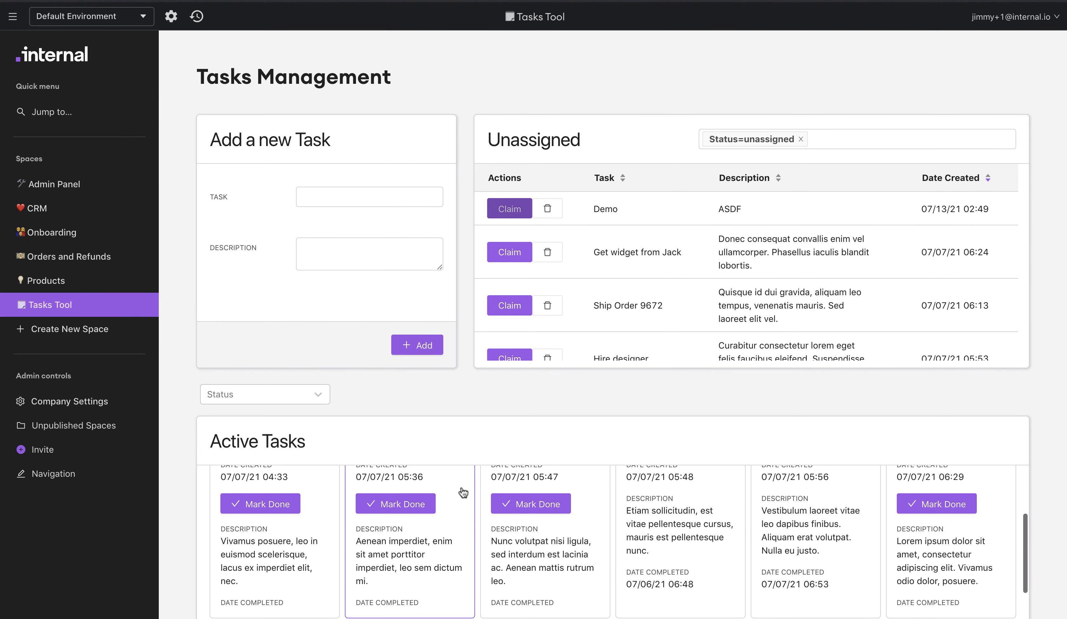
scroll(439, 527, down, 1)
scroll(437, 528, down, 1)
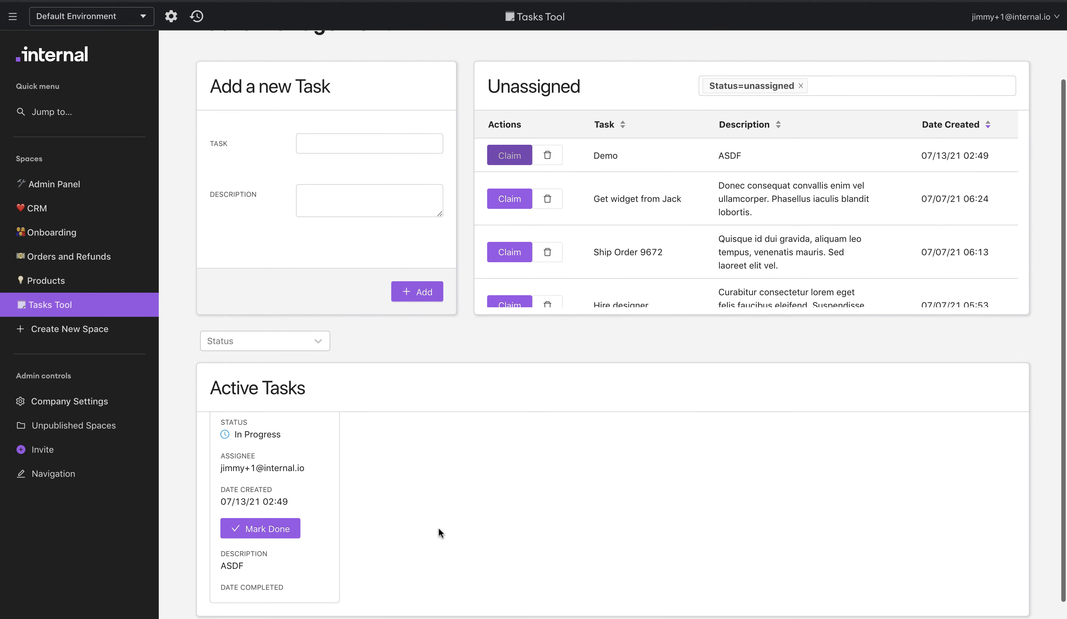
scroll(405, 535, up, 1)
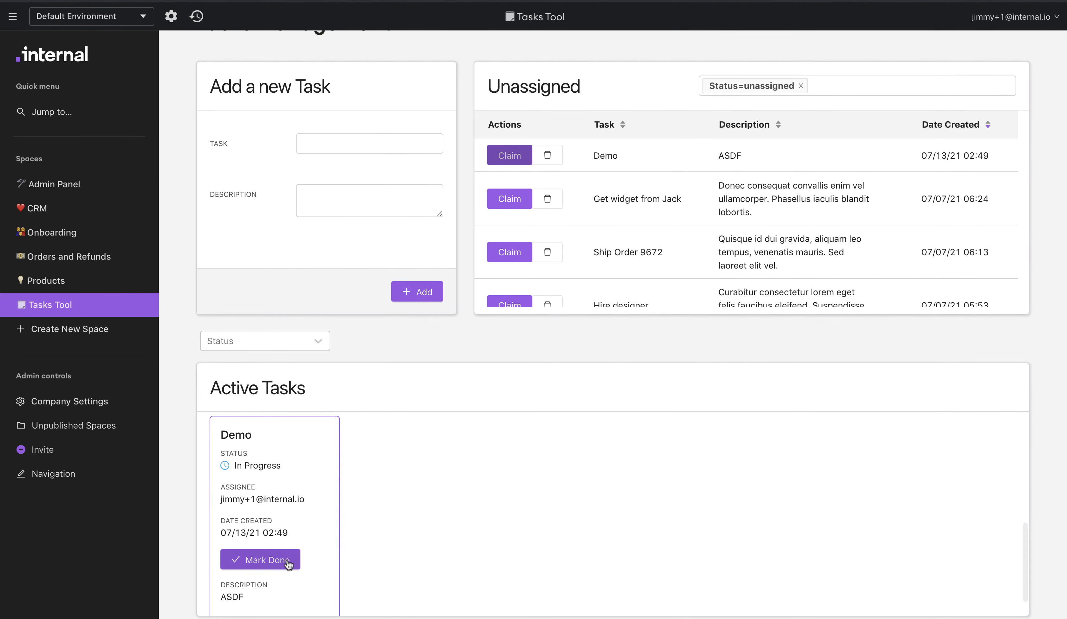
click(293, 561)
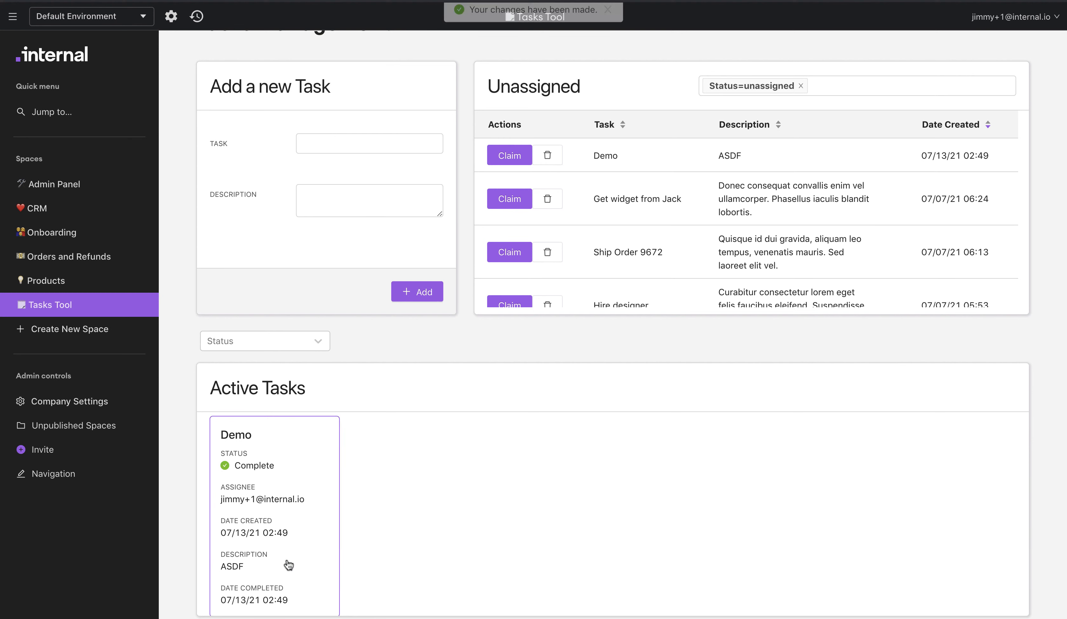